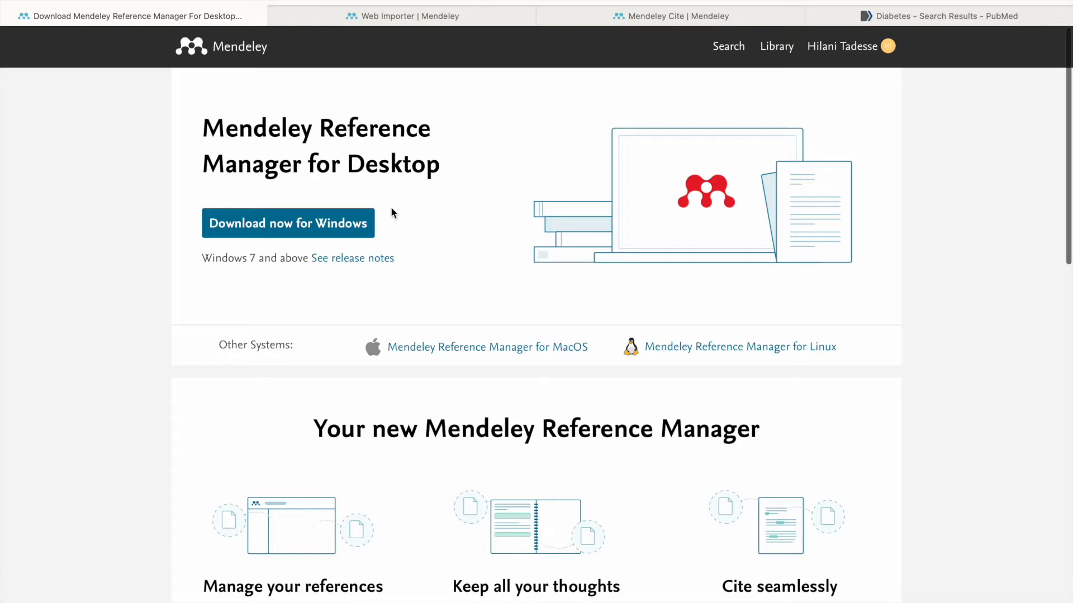
- Scroll the Reference Manager download page, then switch to the 'Web Importer | Mendeley' tab
{"action": "scroll", "coordinate": [391, 208], "scroll_direction": "down", "scroll_amount": 1}
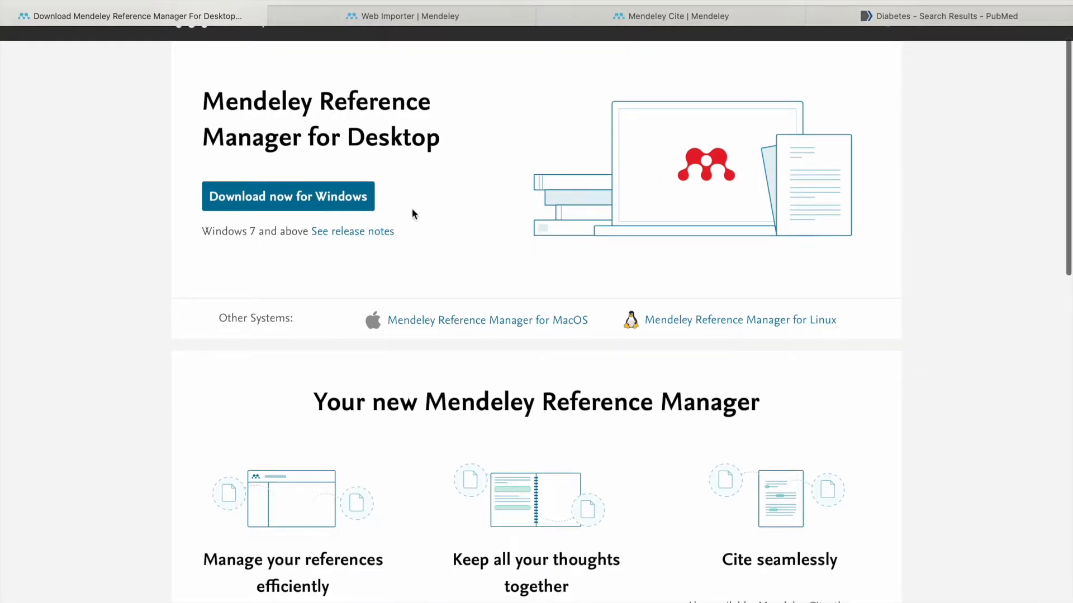
{"action": "scroll", "coordinate": [447, 209], "scroll_direction": "down", "scroll_amount": 1}
{"action": "scroll", "coordinate": [502, 288], "scroll_direction": "up", "scroll_amount": 2}
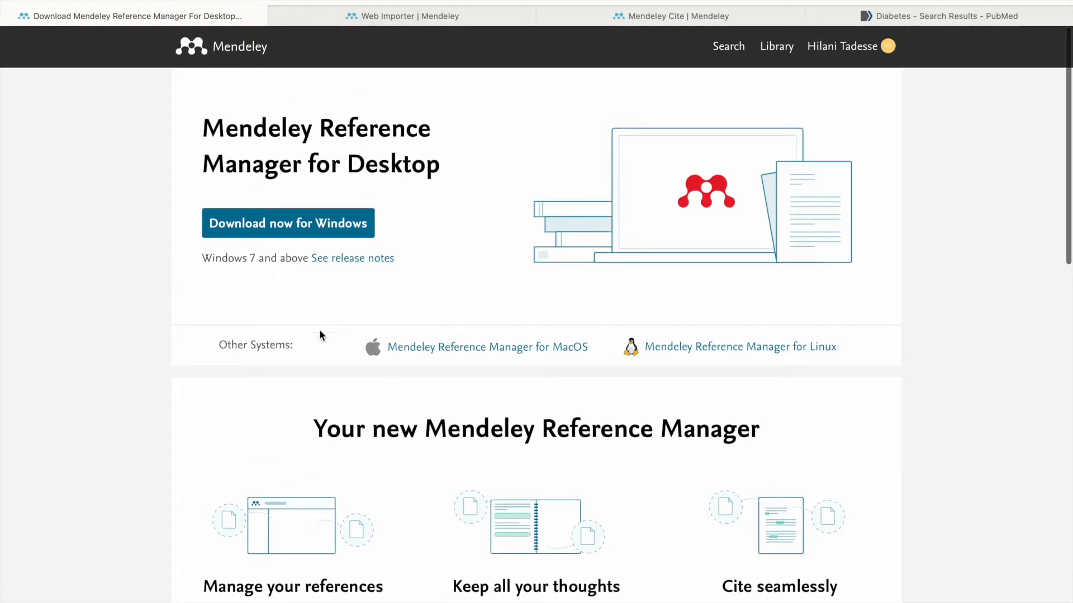
{"action": "left_click", "coordinate": [418, 19]}
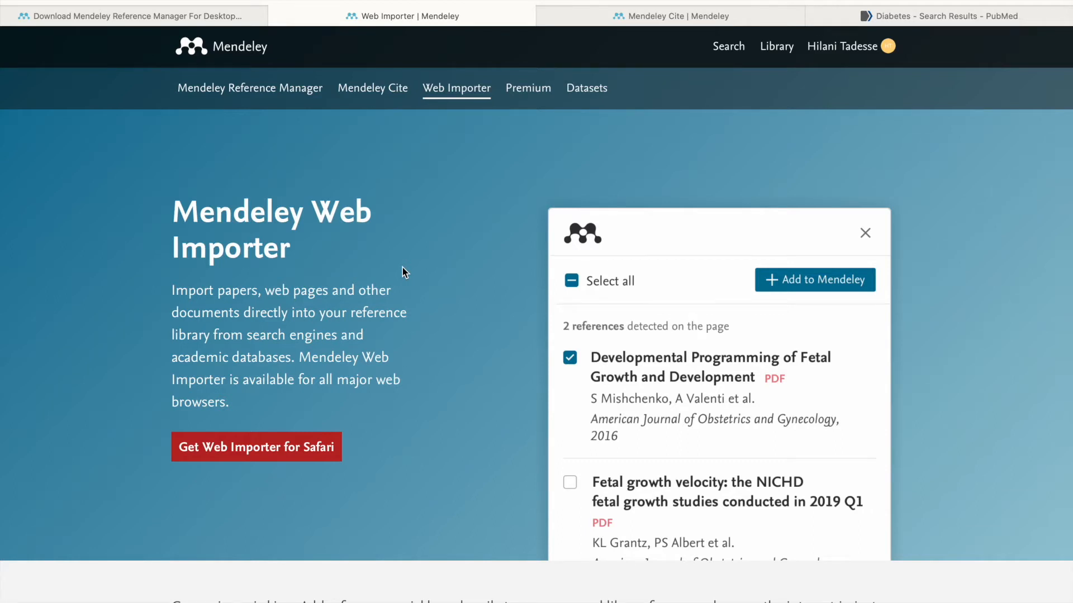
- Browse down the Web Importer page, then switch to the 'Mendeley Cite | Mendeley' tab
{"action": "scroll", "coordinate": [359, 405], "scroll_direction": "down", "scroll_amount": 3}
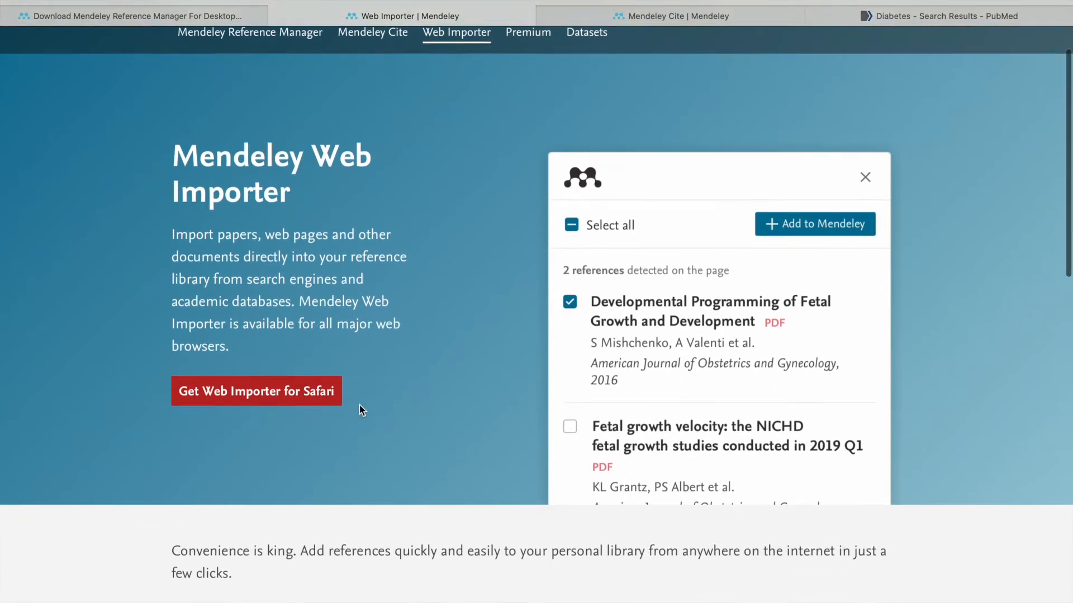
{"action": "scroll", "coordinate": [344, 378], "scroll_direction": "down", "scroll_amount": 6}
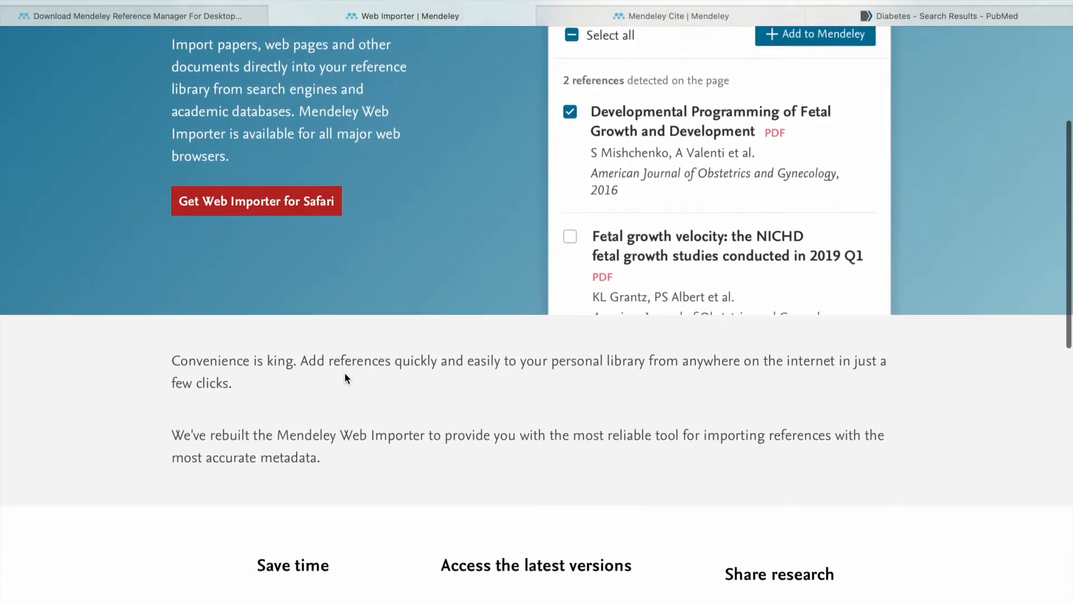
{"action": "scroll", "coordinate": [344, 378], "scroll_direction": "down", "scroll_amount": 10}
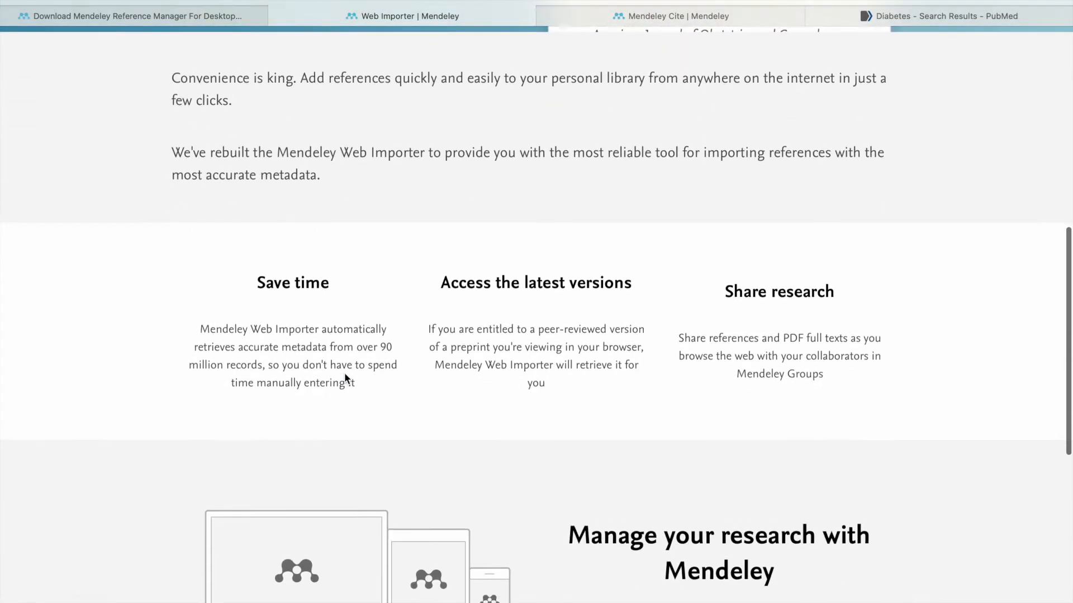
{"action": "scroll", "coordinate": [344, 378], "scroll_direction": "down", "scroll_amount": 7}
{"action": "scroll", "coordinate": [344, 373], "scroll_direction": "up", "scroll_amount": 20}
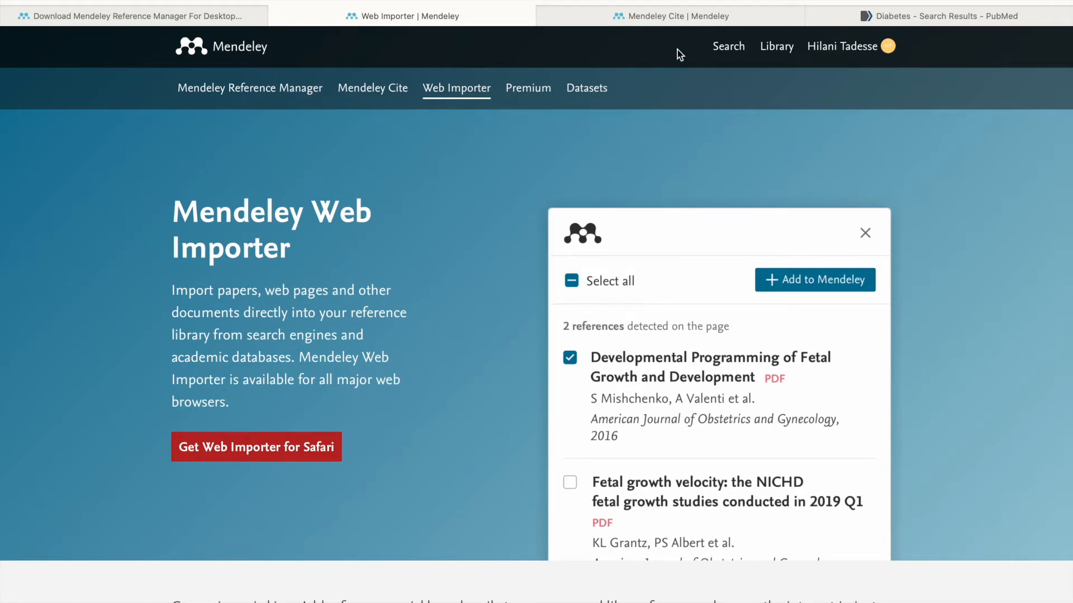
{"action": "left_click", "coordinate": [725, 25]}
- Look over the Mendeley Cite page and take Safari out of full screen
{"action": "scroll", "coordinate": [603, 160], "scroll_direction": "up", "scroll_amount": 3}
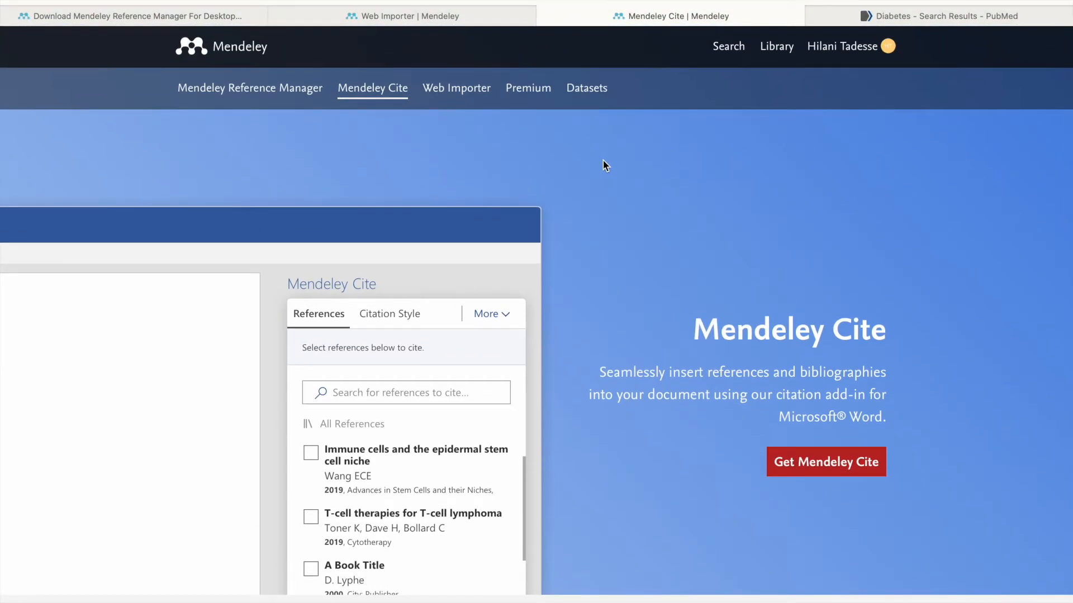
{"action": "scroll", "coordinate": [602, 160], "scroll_direction": "down", "scroll_amount": 2}
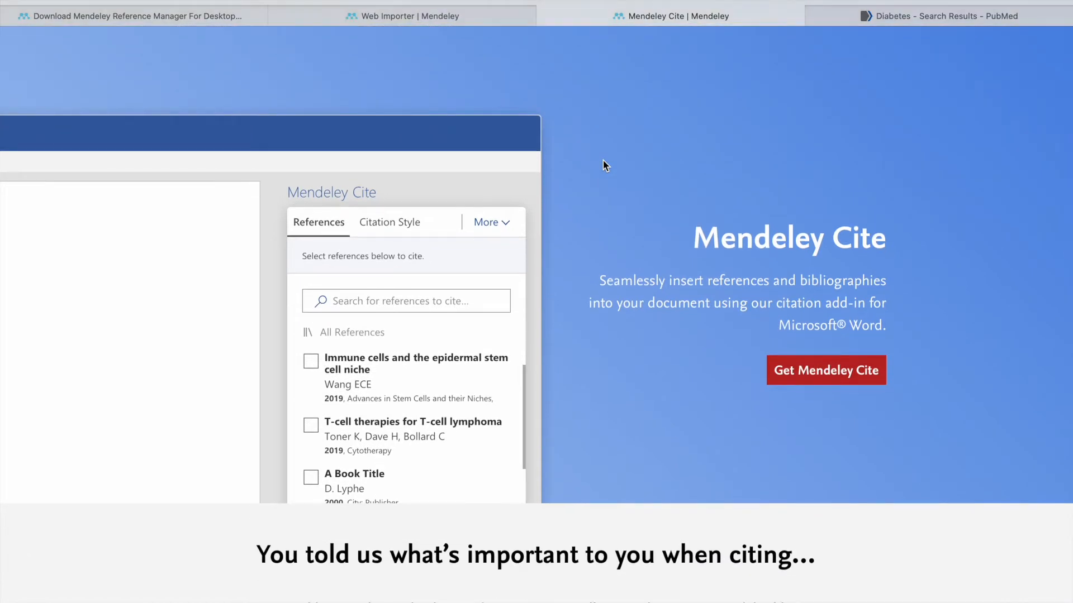
{"action": "scroll", "coordinate": [602, 161], "scroll_direction": "down", "scroll_amount": 3}
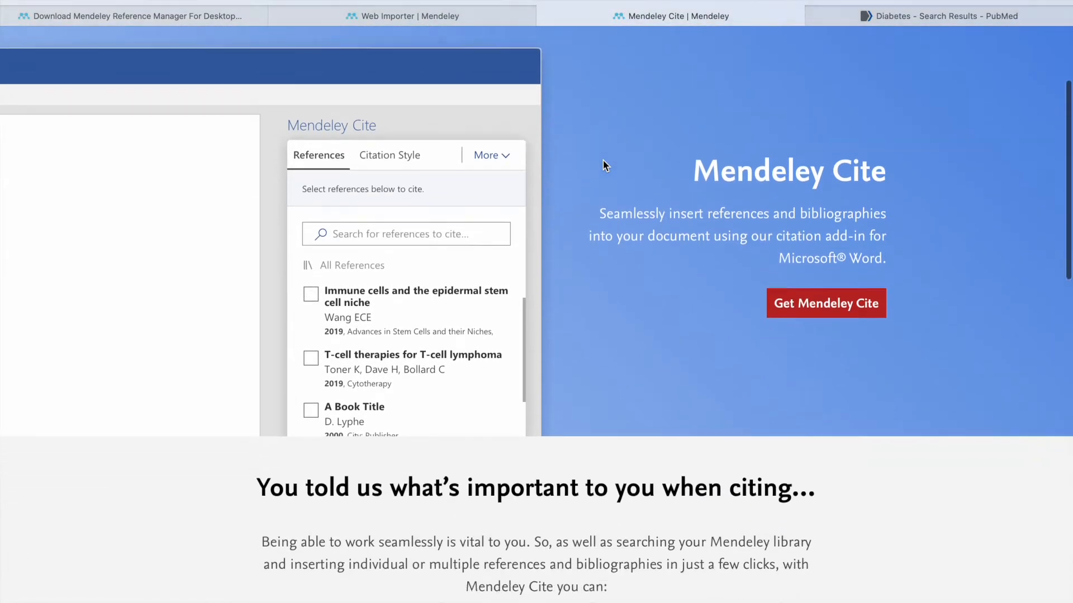
{"action": "scroll", "coordinate": [602, 164], "scroll_direction": "up", "scroll_amount": 5}
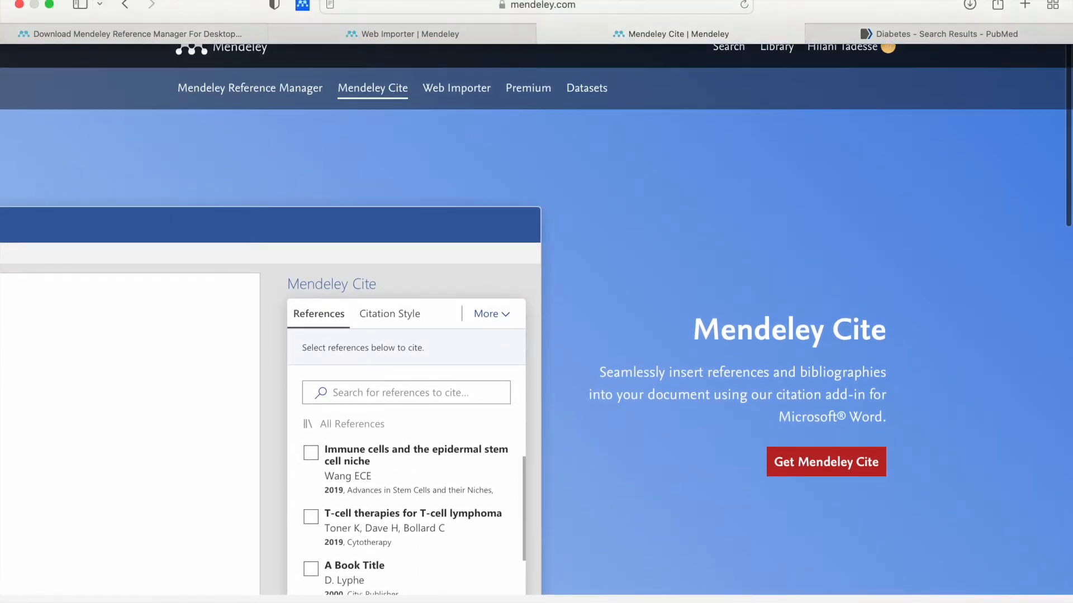
{"action": "left_click", "coordinate": [51, 6]}
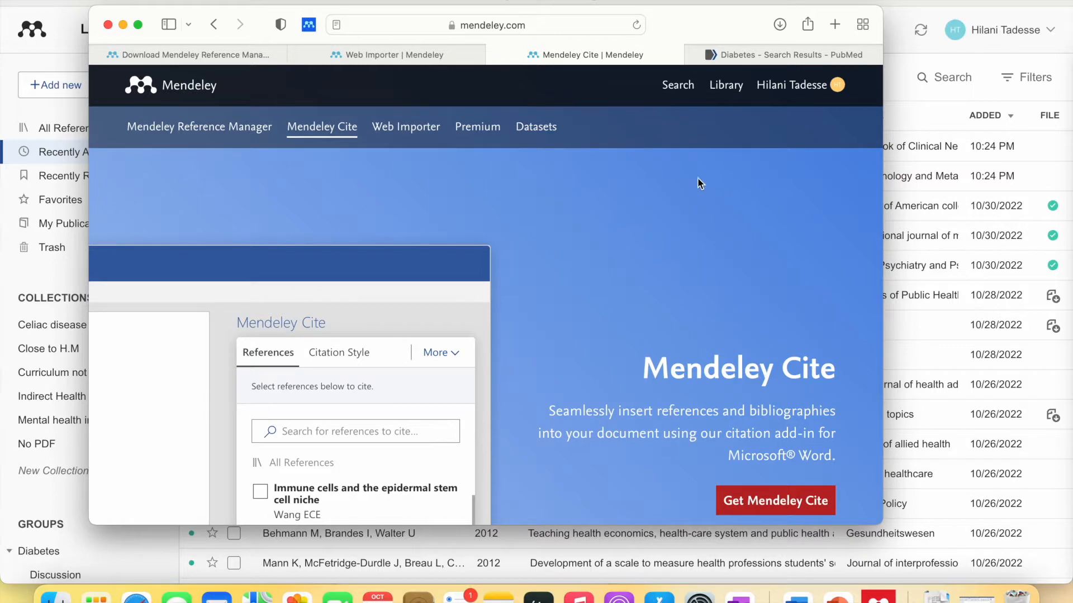
- Replace the Diabetes PubMed search with 'Health management' (640,815 results) and restore full screen
{"action": "left_click", "coordinate": [786, 60]}
{"action": "left_click", "coordinate": [747, 178]}
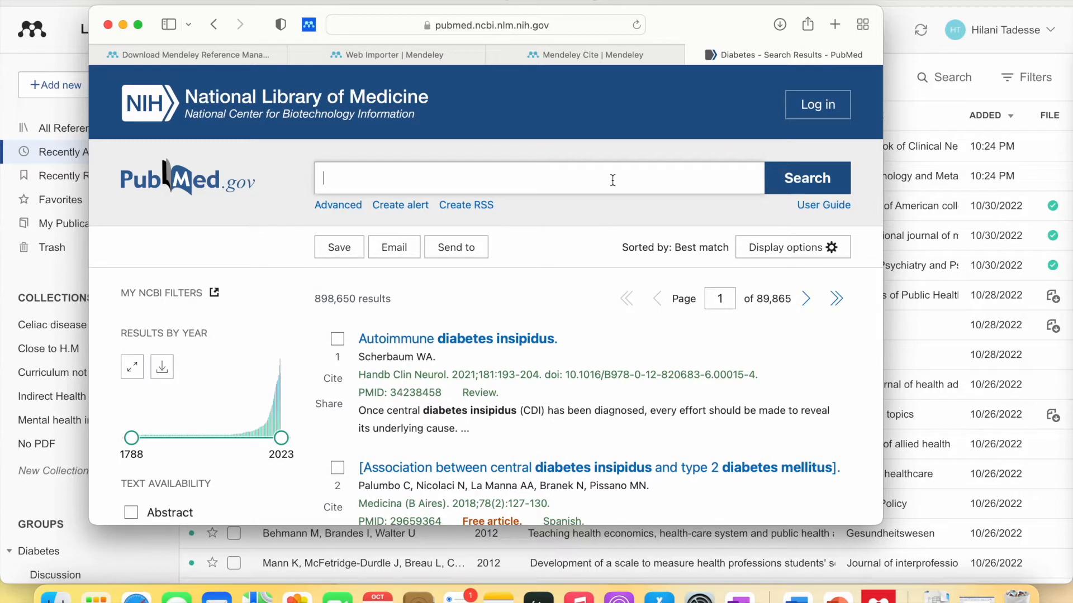
{"action": "type", "text": "Health mana"}
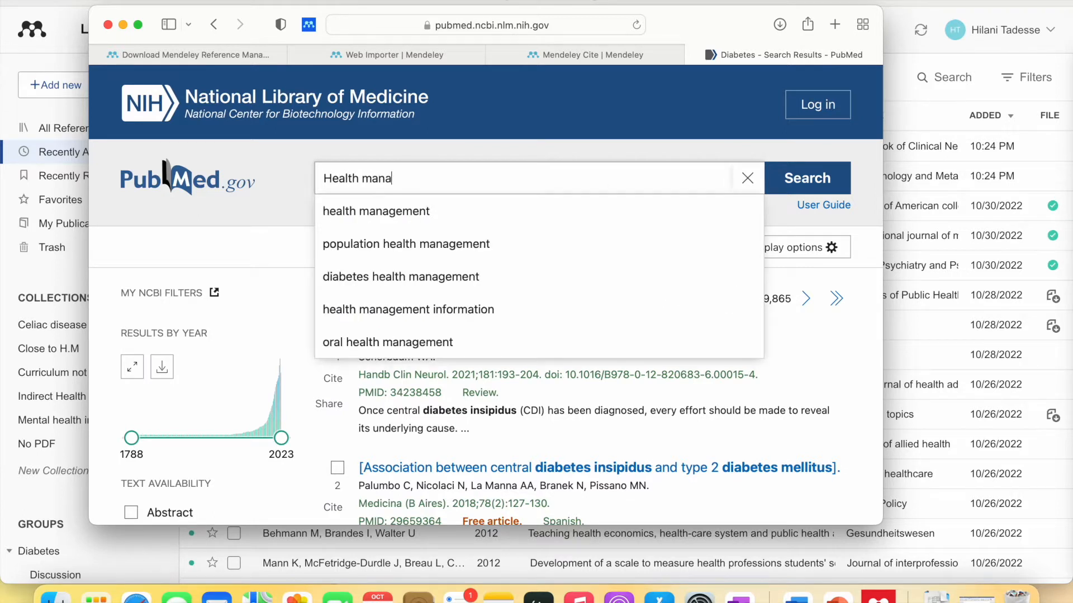
{"action": "type", "text": "gement"}
{"action": "key", "text": "Return"}
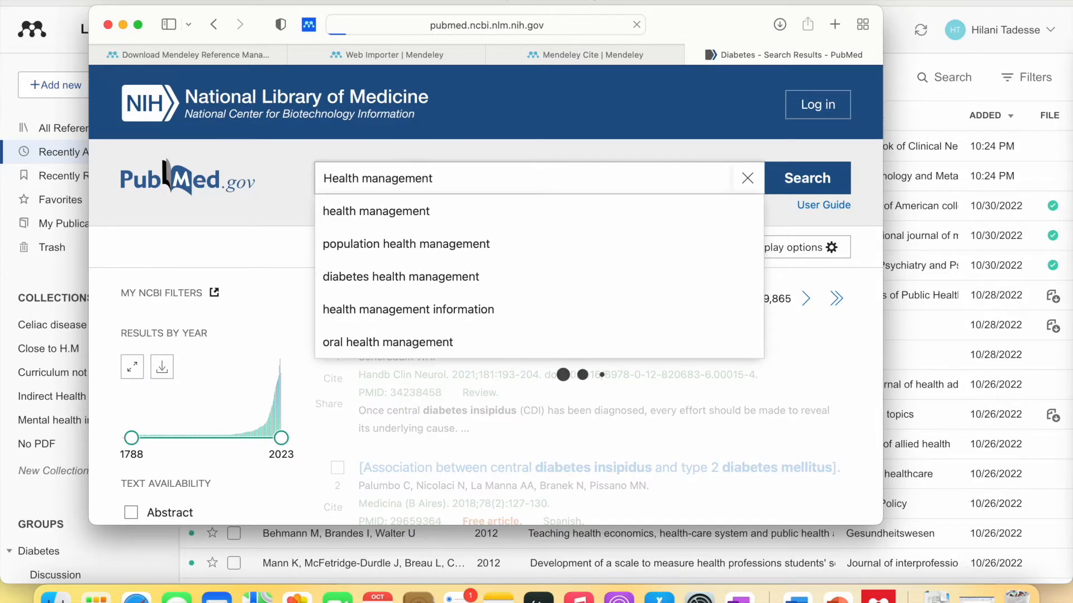
{"action": "scroll", "coordinate": [463, 351], "scroll_direction": "down", "scroll_amount": 2}
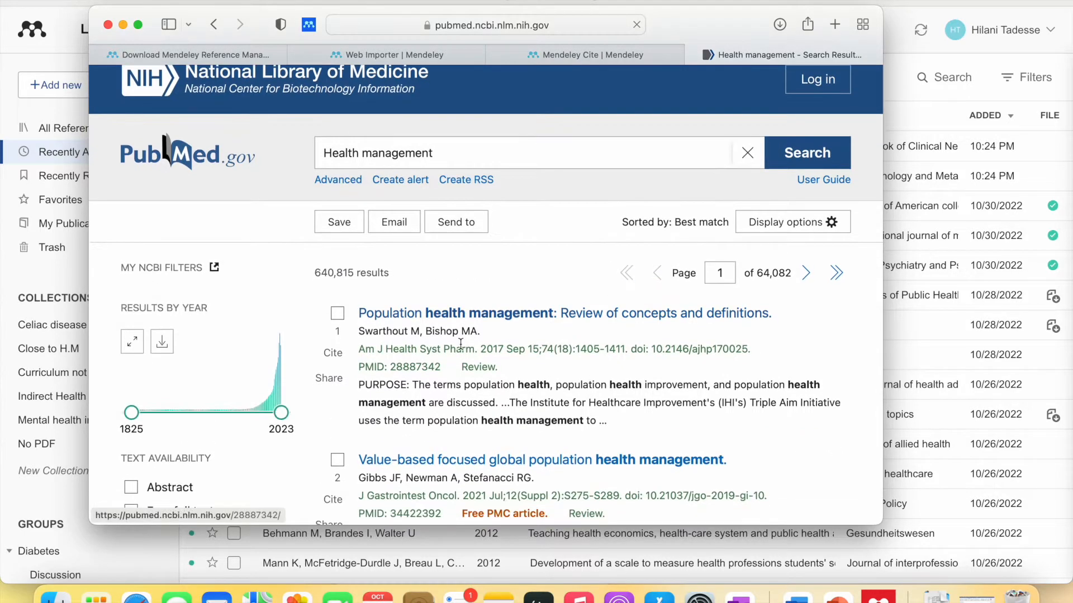
{"action": "scroll", "coordinate": [378, 282], "scroll_direction": "up", "scroll_amount": 2}
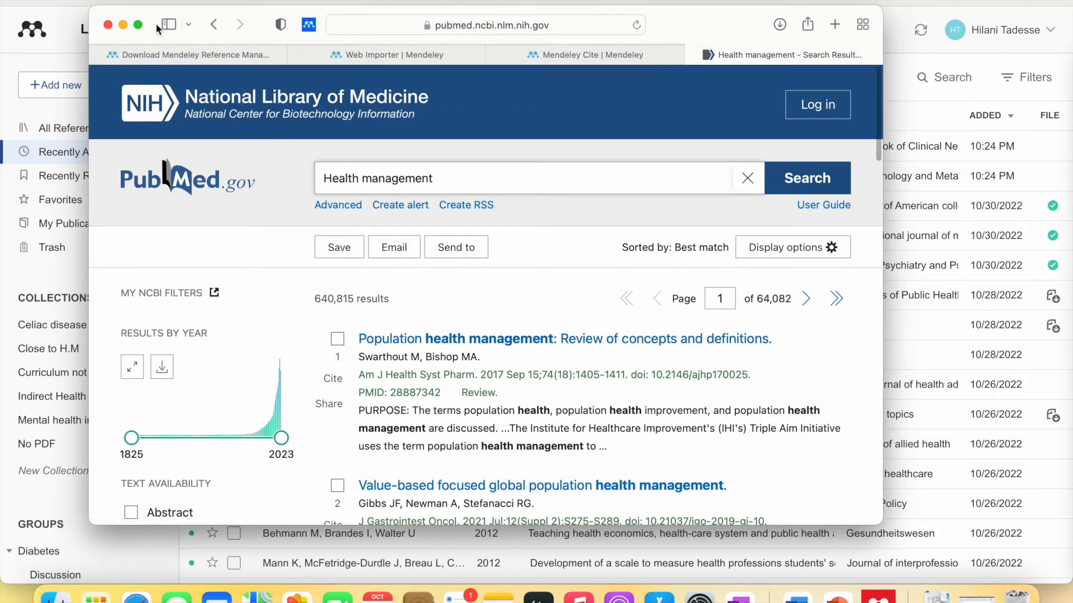
{"action": "left_click", "coordinate": [138, 24]}
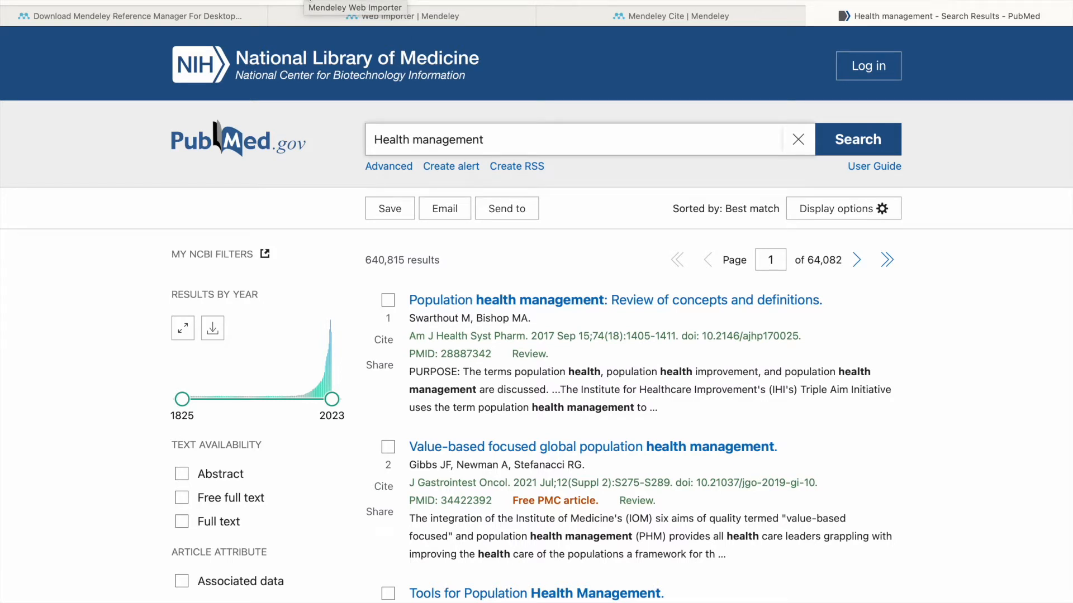
- In Web Importer, mark the population health review, value-based and Liberia workforce articles
{"action": "left_click", "coordinate": [310, 1]}
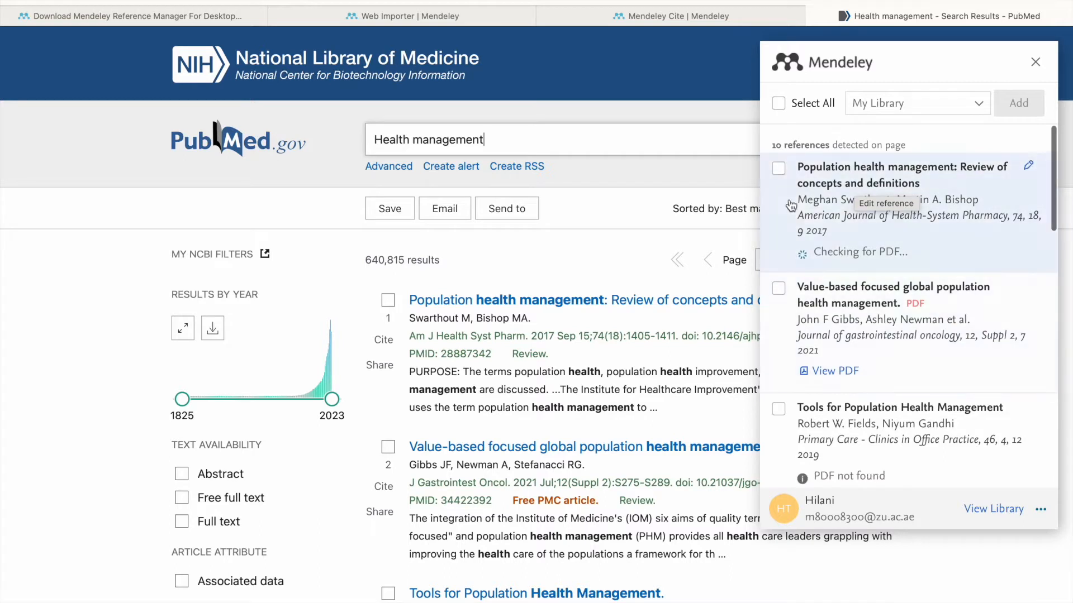
{"action": "left_click", "coordinate": [779, 169]}
{"action": "left_click", "coordinate": [779, 290]}
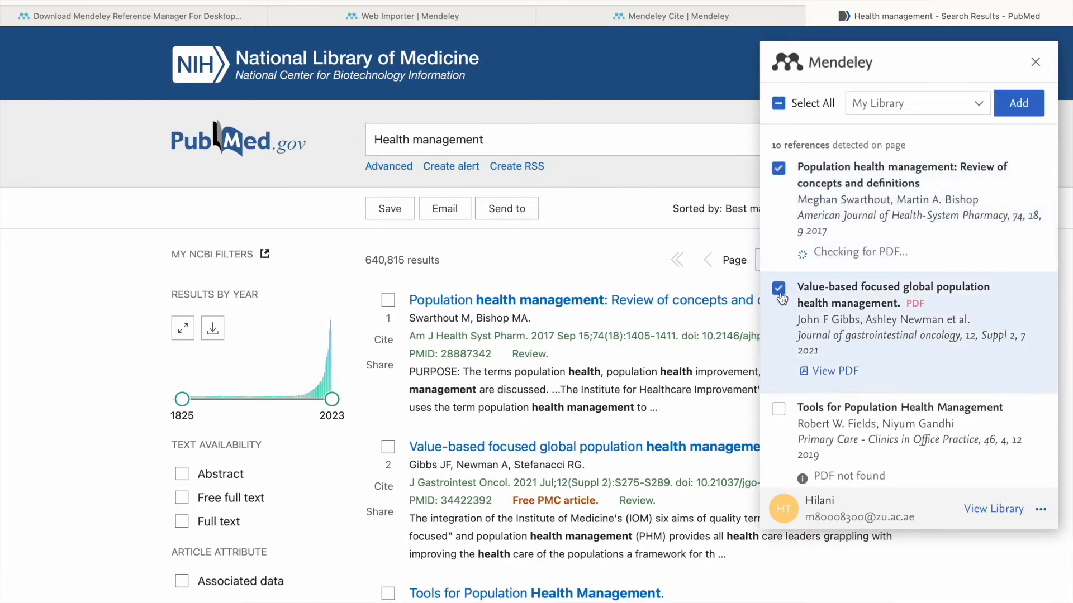
{"action": "scroll", "coordinate": [781, 298], "scroll_direction": "down", "scroll_amount": 4}
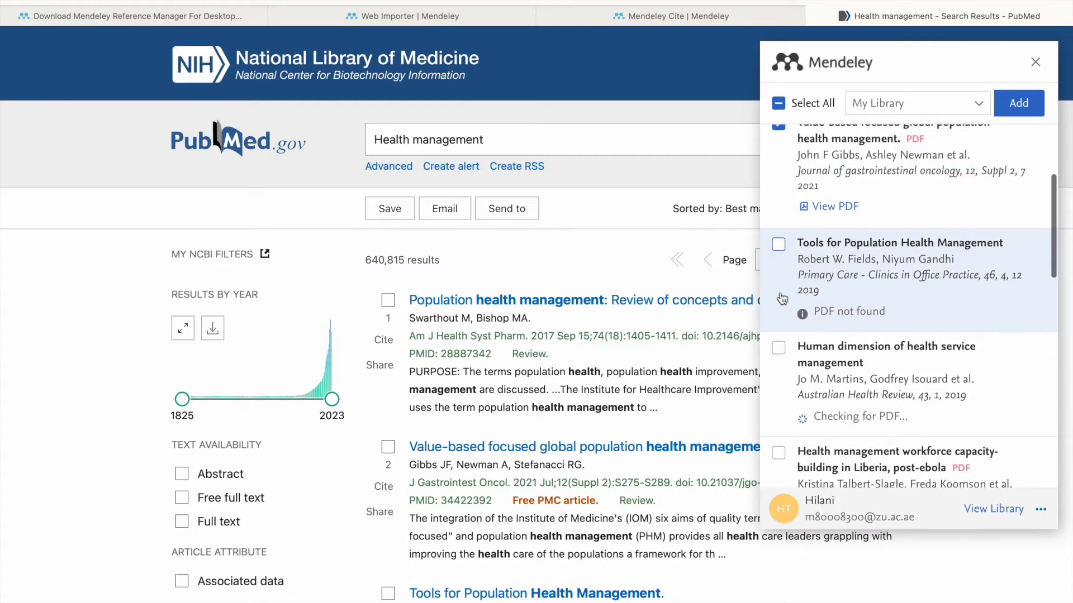
{"action": "scroll", "coordinate": [781, 298], "scroll_direction": "down", "scroll_amount": 1}
{"action": "left_click", "coordinate": [779, 347]}
{"action": "scroll", "coordinate": [839, 279], "scroll_direction": "up", "scroll_amount": 5}
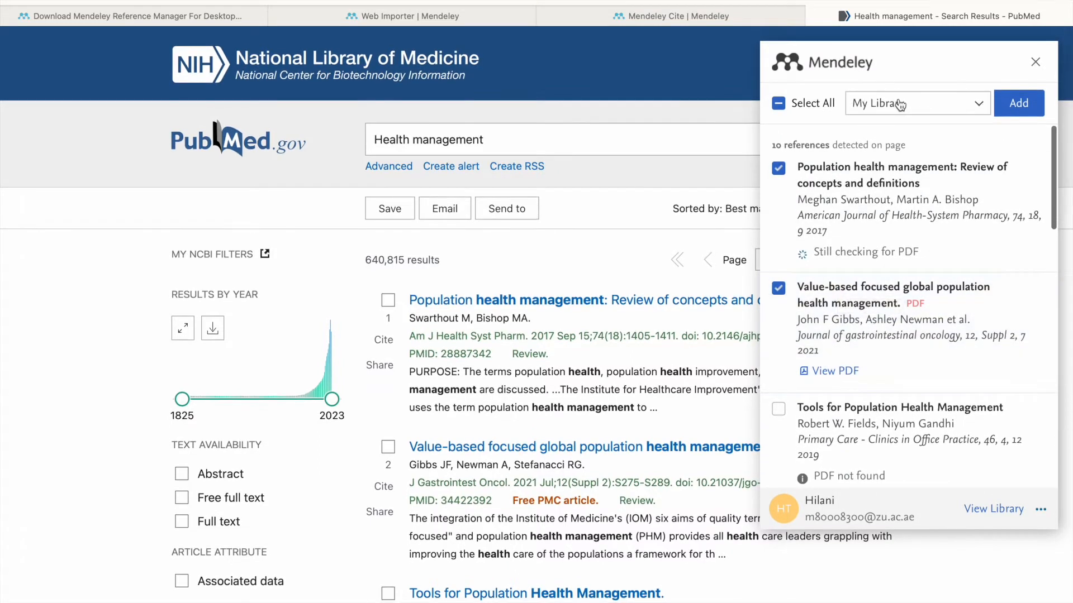
- Add the three marked references to My Library, then exit browser full screen
{"action": "left_click", "coordinate": [899, 105]}
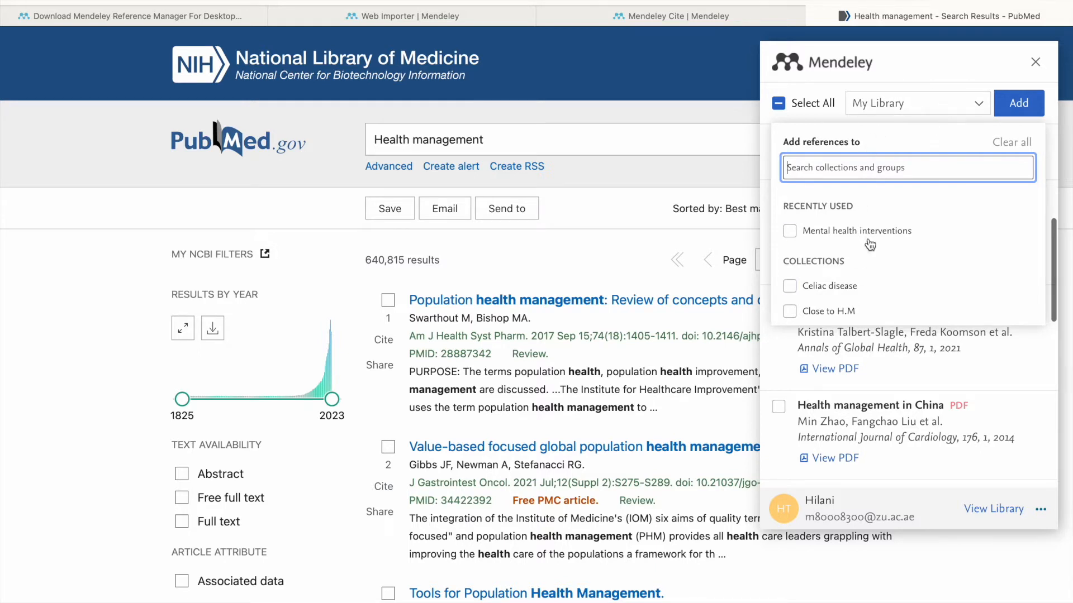
{"action": "scroll", "coordinate": [871, 195], "scroll_direction": "down", "scroll_amount": 1}
{"action": "scroll", "coordinate": [860, 251], "scroll_direction": "down", "scroll_amount": 4}
{"action": "scroll", "coordinate": [862, 258], "scroll_direction": "down", "scroll_amount": 3}
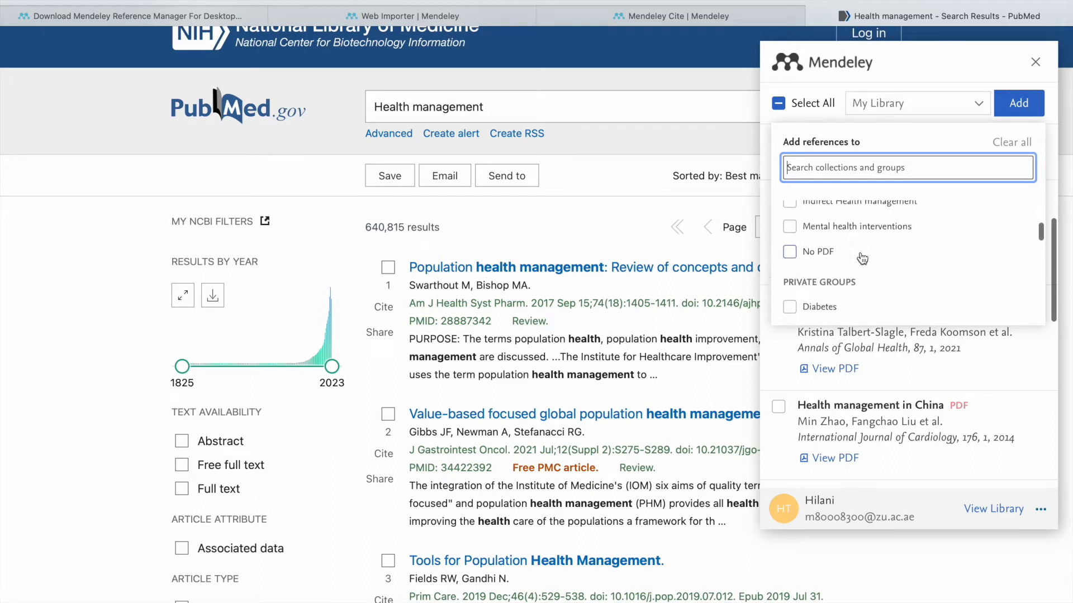
{"action": "scroll", "coordinate": [863, 258], "scroll_direction": "up", "scroll_amount": 8}
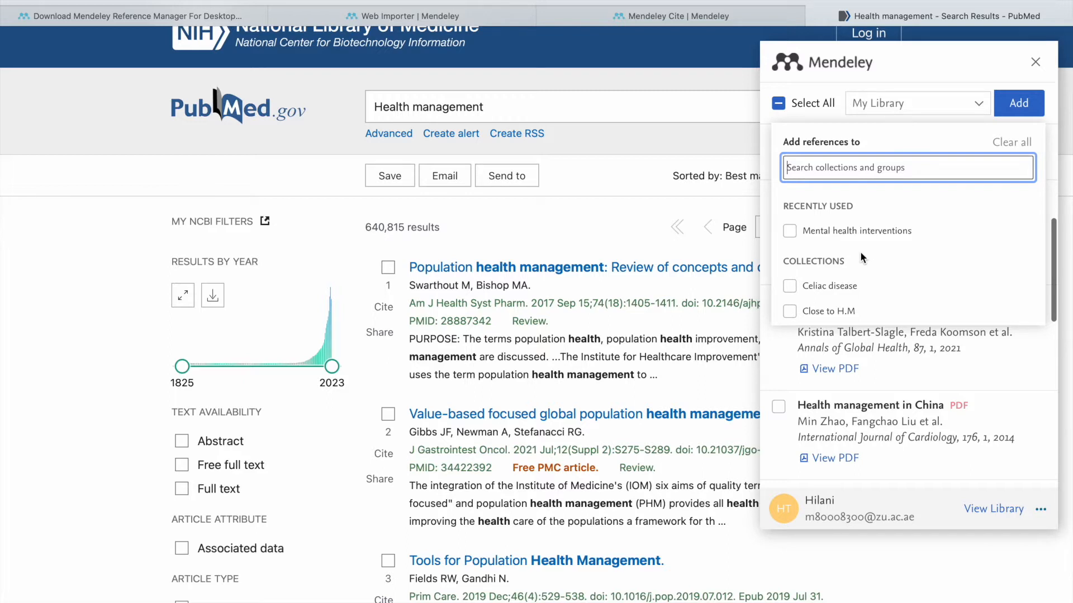
{"action": "scroll", "coordinate": [860, 264], "scroll_direction": "down", "scroll_amount": 5}
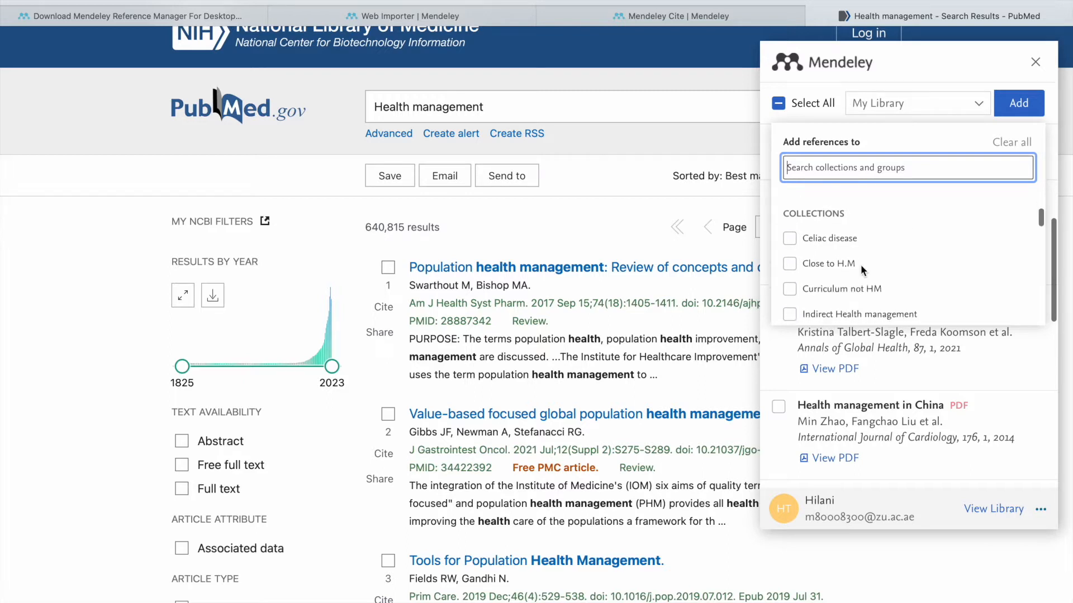
{"action": "scroll", "coordinate": [860, 264], "scroll_direction": "down", "scroll_amount": 2}
{"action": "scroll", "coordinate": [860, 264], "scroll_direction": "up", "scroll_amount": 6}
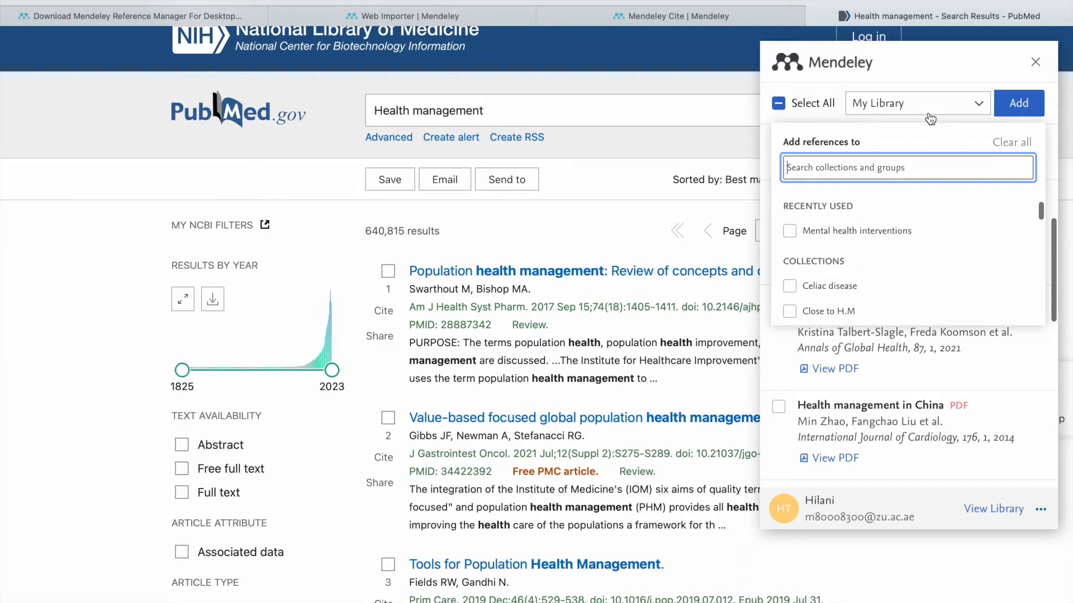
{"action": "left_click", "coordinate": [1018, 105]}
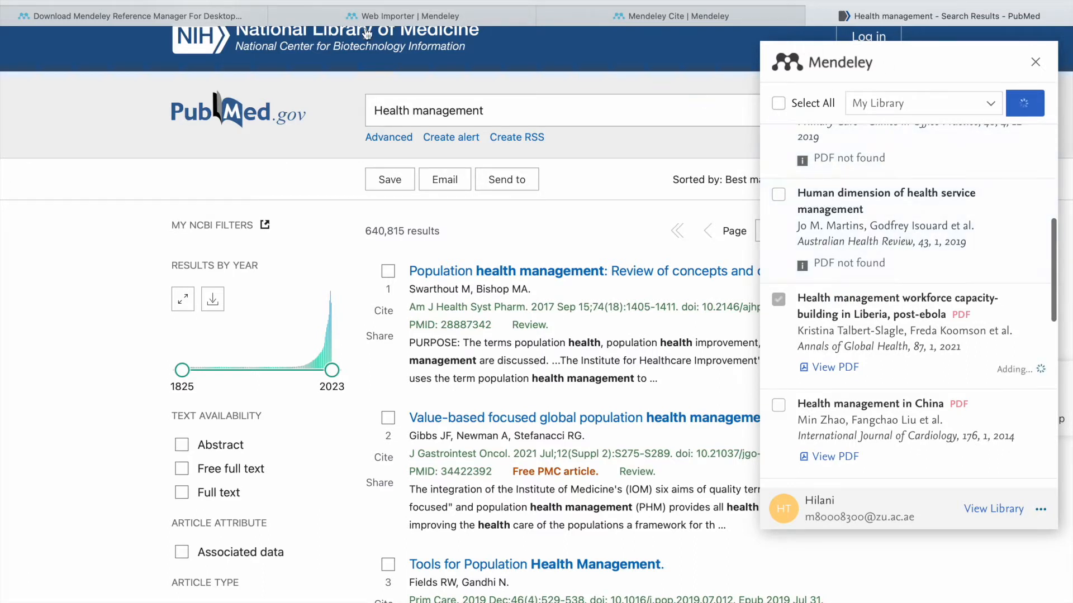
{"action": "mouse_move", "coordinate": [302, 1]}
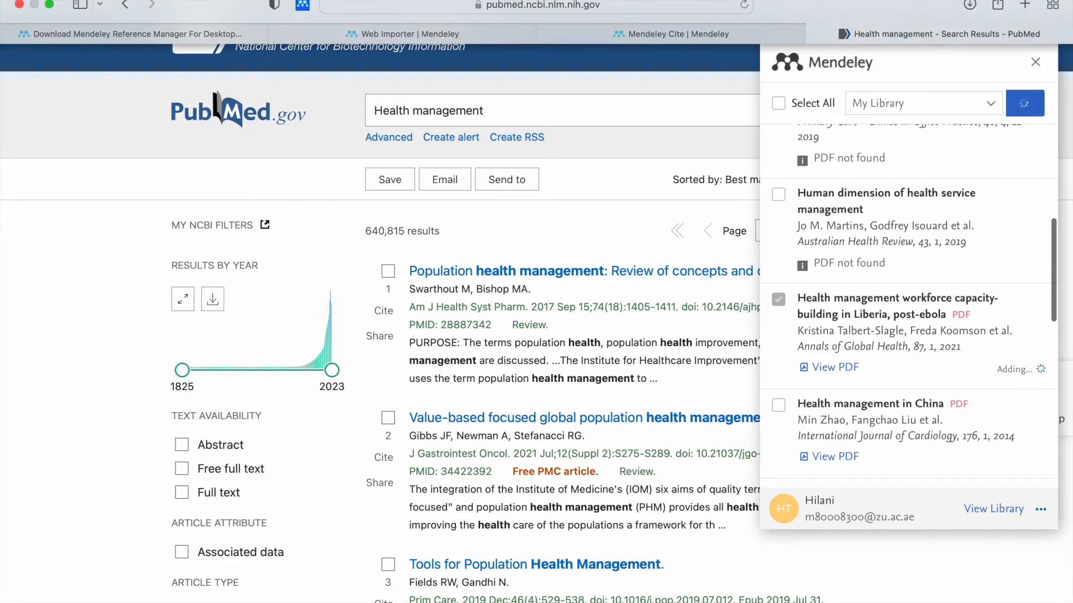
{"action": "left_click", "coordinate": [50, 5]}
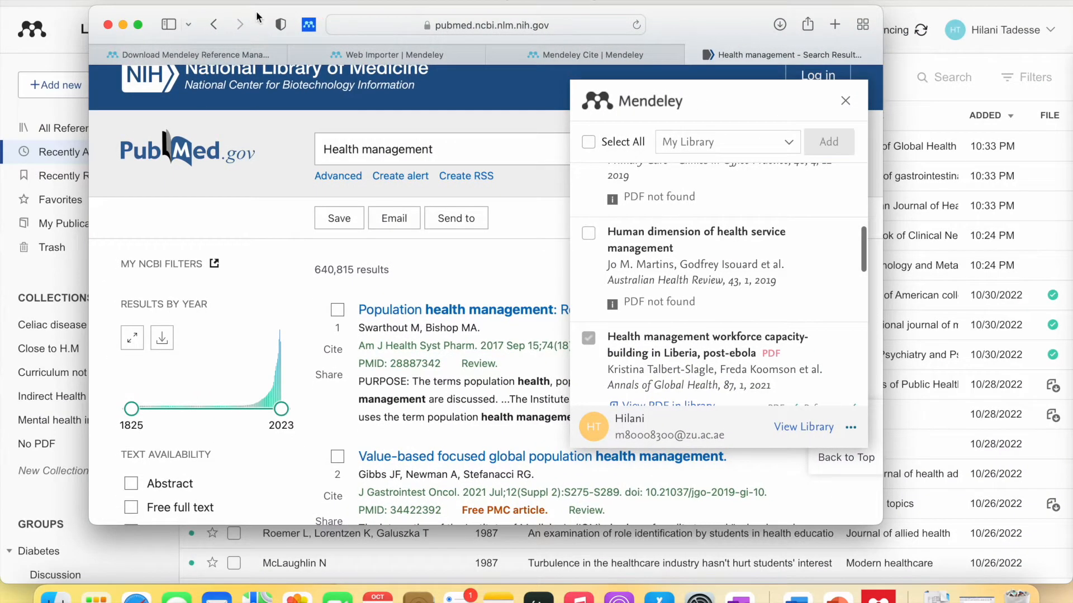
- Move the browser aside and show Recently Added in Mendeley Reference Manager
{"action": "left_click_drag", "start_coordinate": [258, 19], "coordinate": [225, 0]}
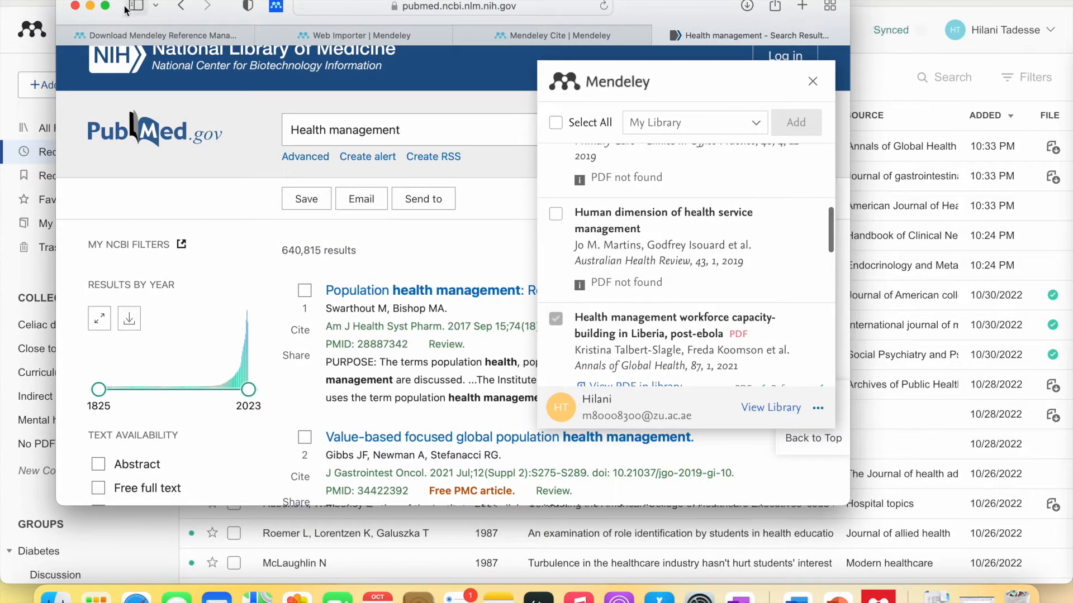
{"action": "left_click", "coordinate": [876, 594]}
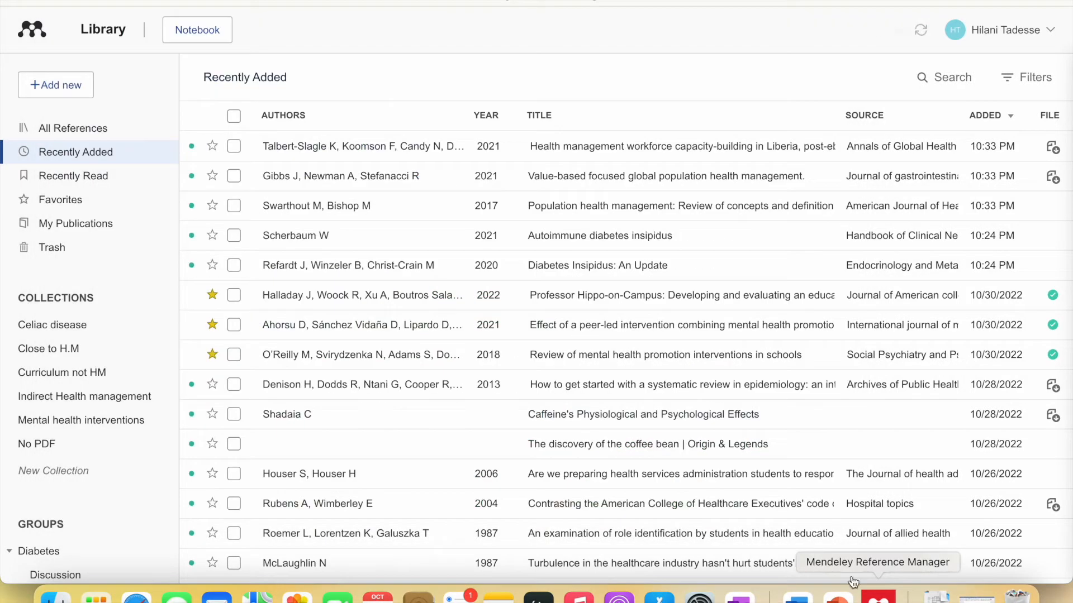
{"action": "left_click", "coordinate": [113, 153]}
- Review Info for the Liberia, value-based and population health articles, then close the panel
{"action": "left_click", "coordinate": [258, 146]}
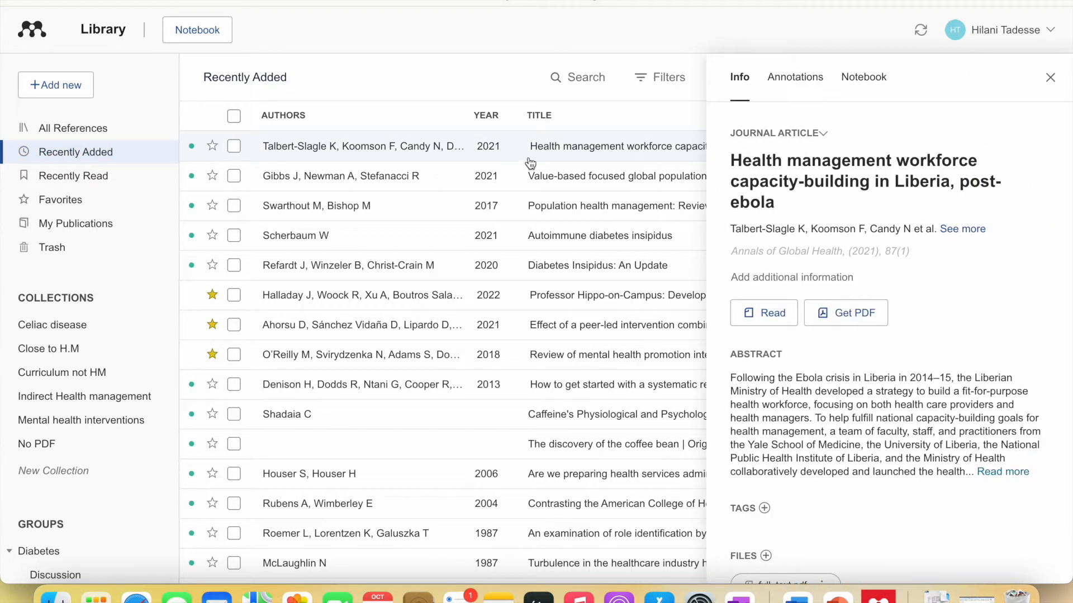
{"action": "left_click", "coordinate": [575, 183]}
{"action": "left_click", "coordinate": [581, 207]}
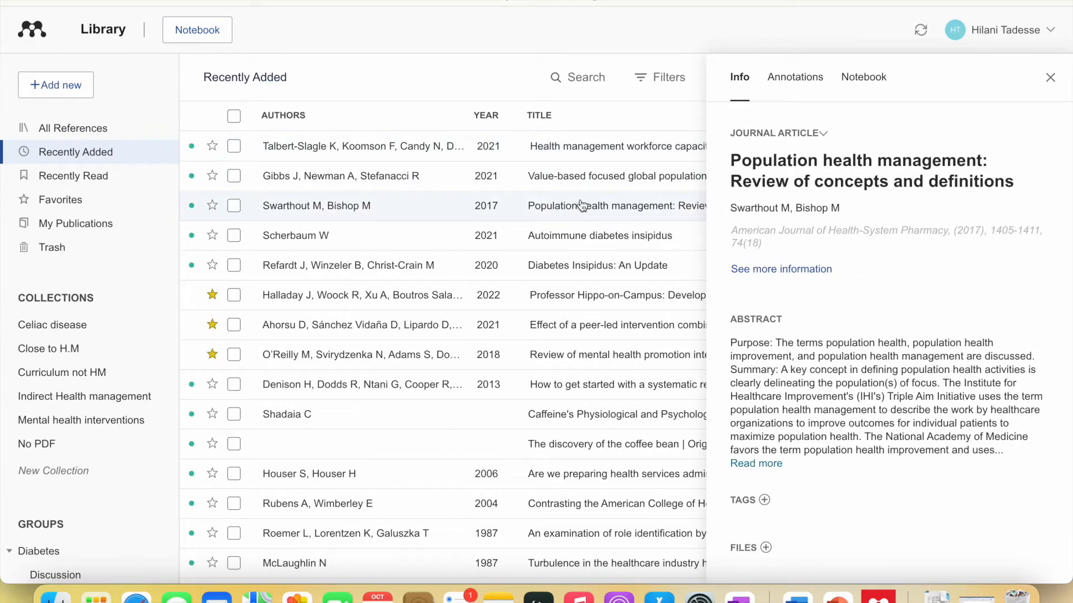
{"action": "left_click", "coordinate": [602, 148]}
{"action": "left_click", "coordinate": [606, 173]}
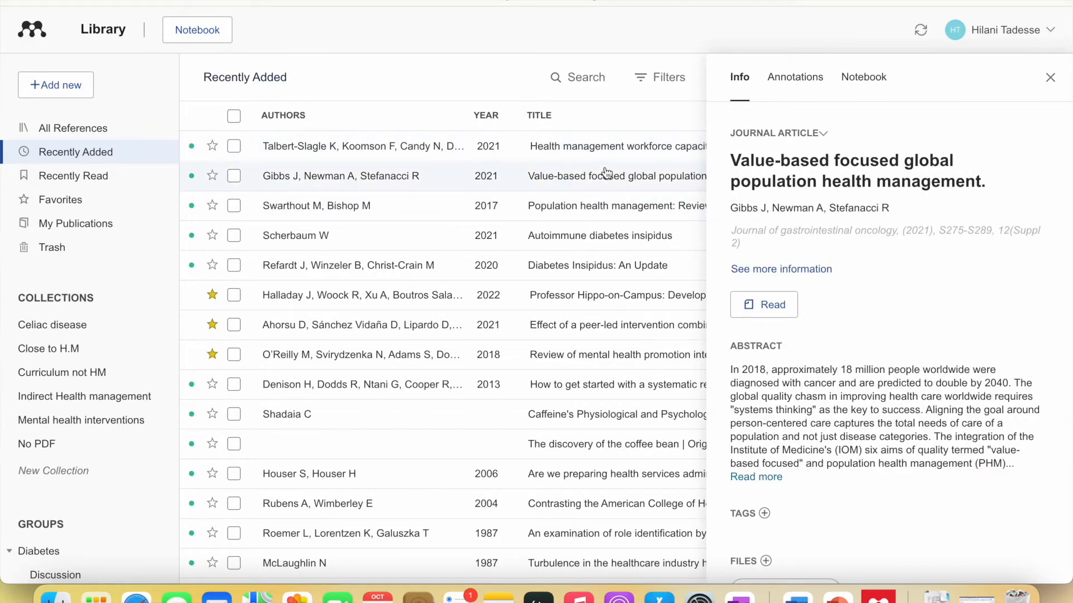
{"action": "left_click", "coordinate": [606, 205]}
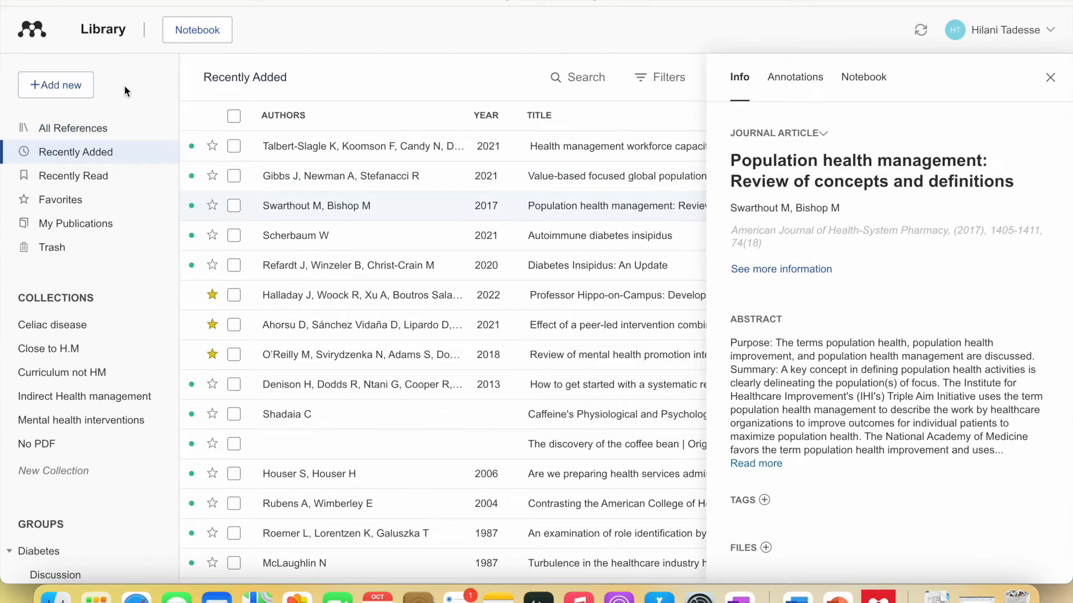
{"action": "left_click", "coordinate": [1050, 78]}
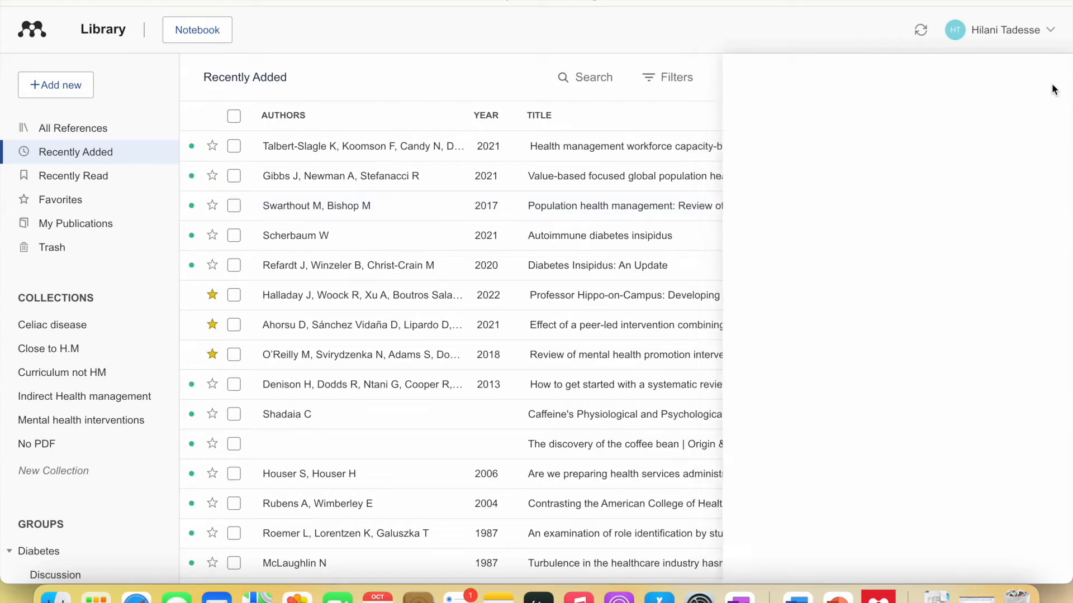
{"action": "left_click", "coordinate": [70, 86]}
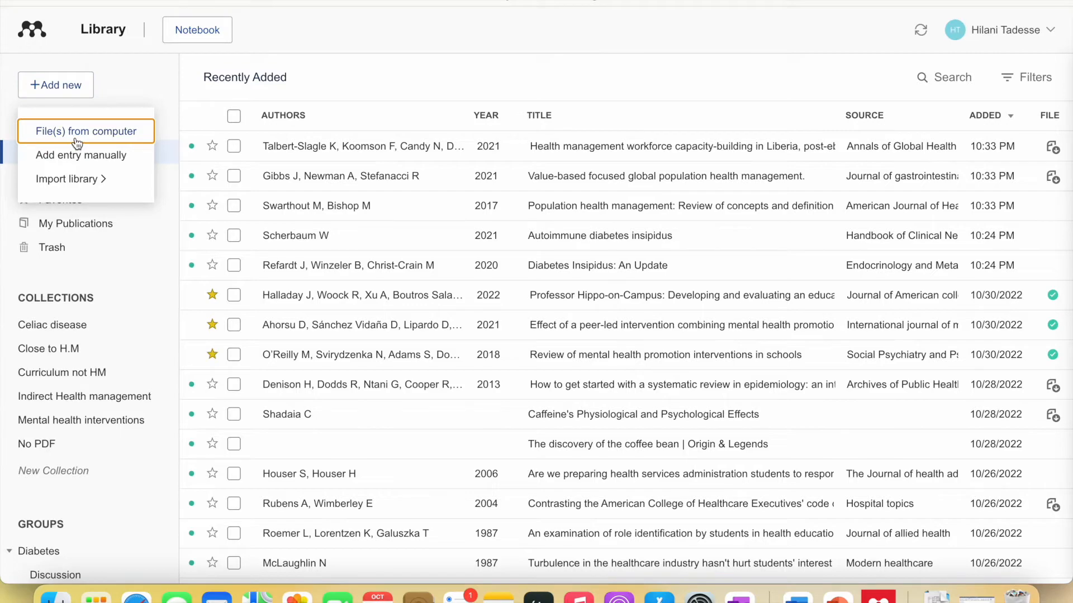
{"action": "left_click", "coordinate": [83, 134]}
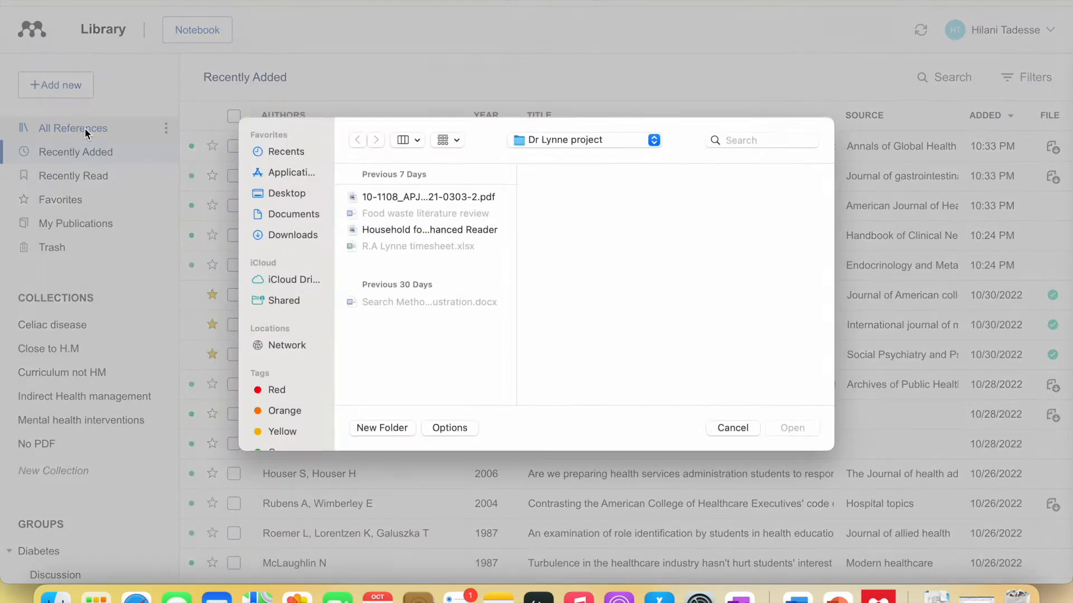
{"action": "left_click", "coordinate": [721, 429]}
{"action": "left_click", "coordinate": [71, 86]}
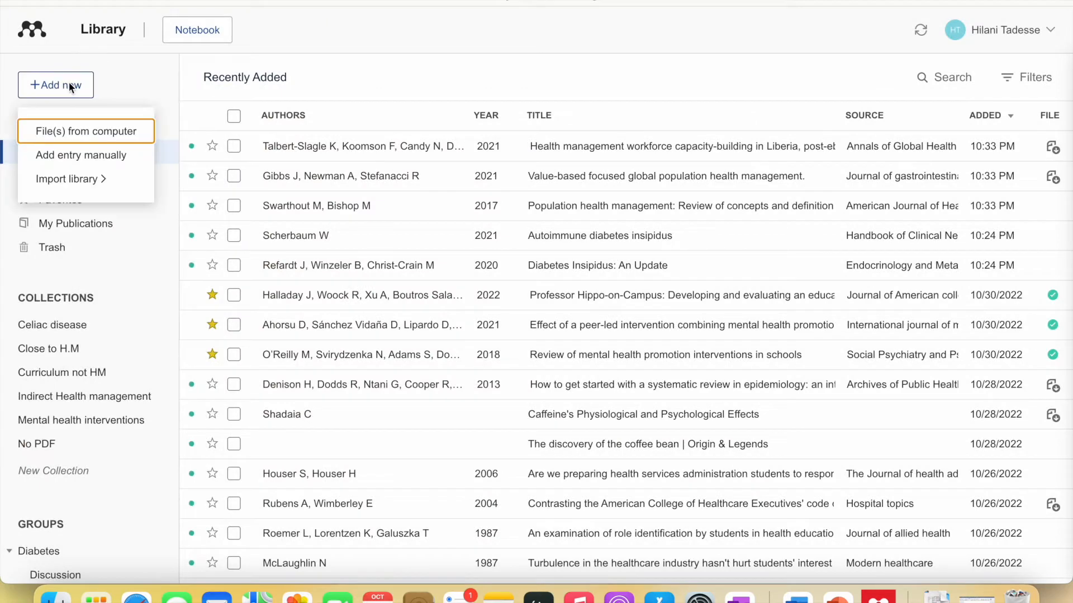
{"action": "left_click", "coordinate": [77, 162]}
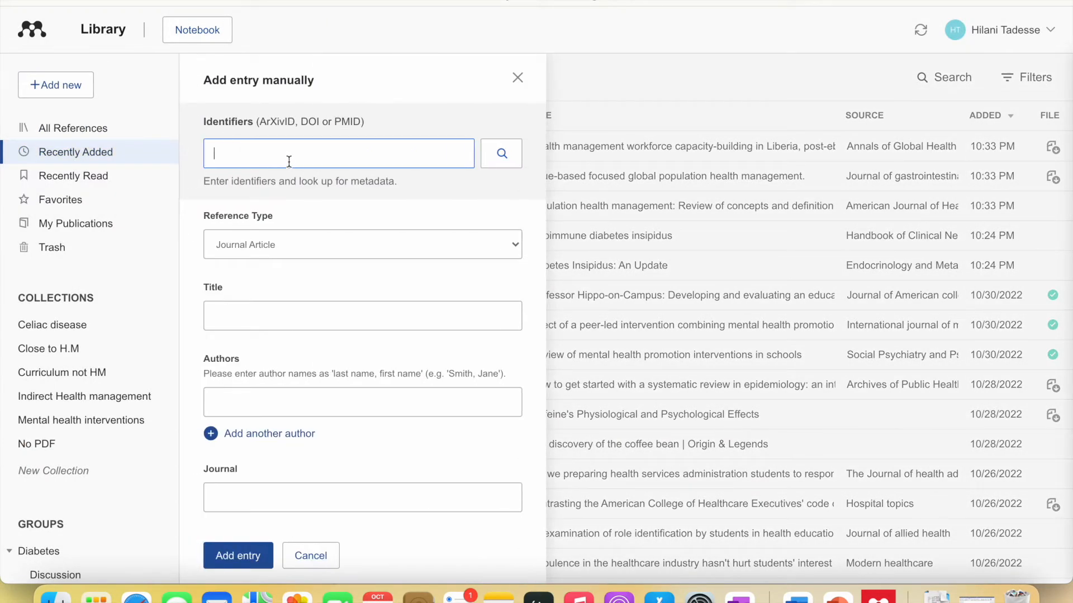
{"action": "left_click_drag", "start_coordinate": [301, 123], "coordinate": [358, 128]}
{"action": "scroll", "coordinate": [328, 247], "scroll_direction": "down", "scroll_amount": 2}
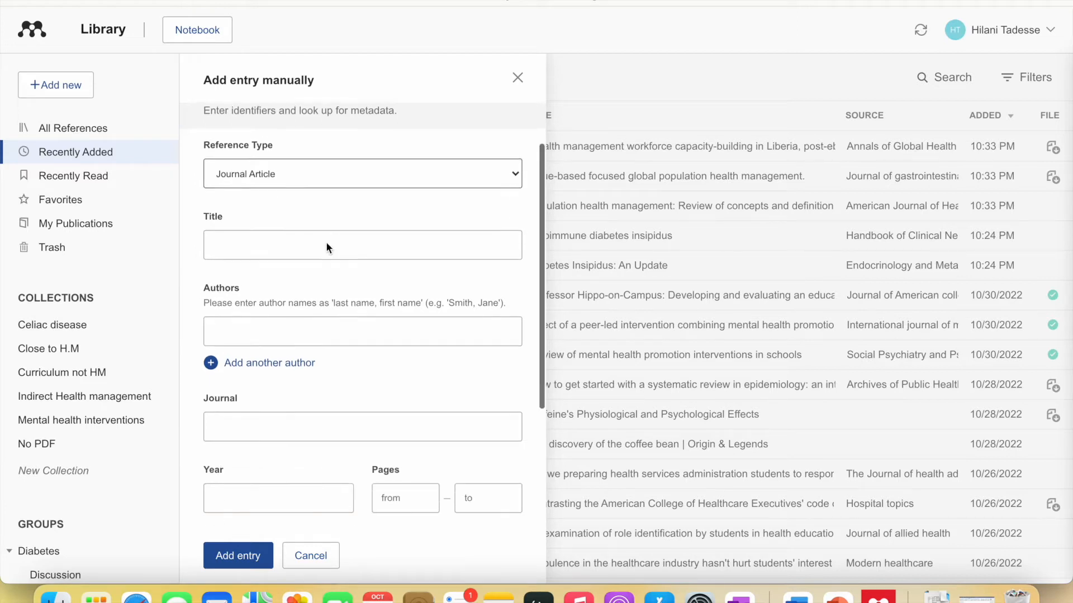
{"action": "left_click", "coordinate": [349, 167]}
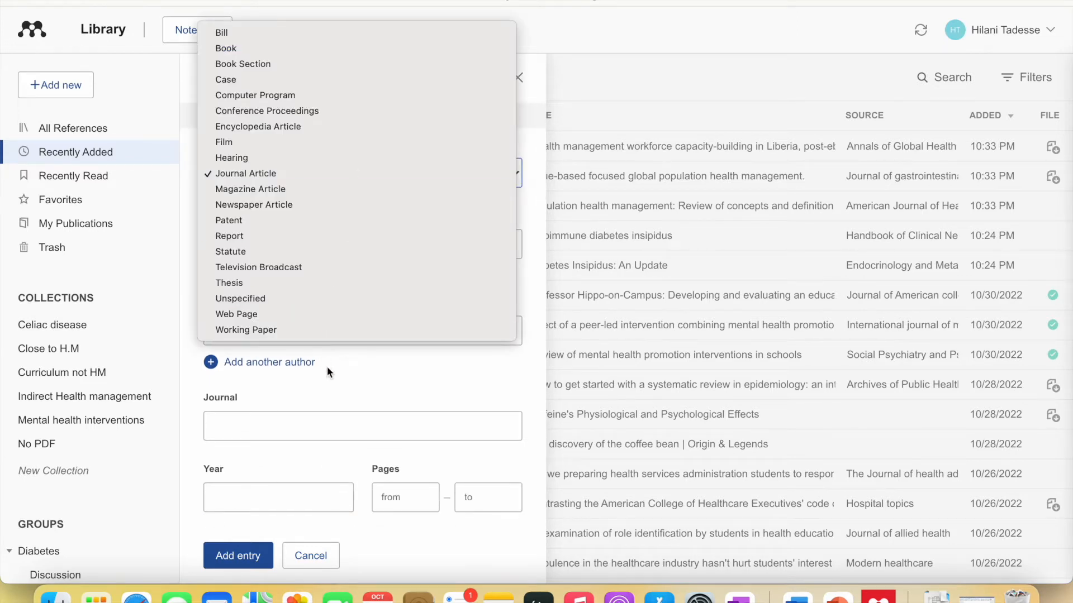
{"action": "left_click", "coordinate": [341, 380]}
{"action": "scroll", "coordinate": [341, 380], "scroll_direction": "down", "scroll_amount": 4}
{"action": "scroll", "coordinate": [341, 380], "scroll_direction": "down", "scroll_amount": 5}
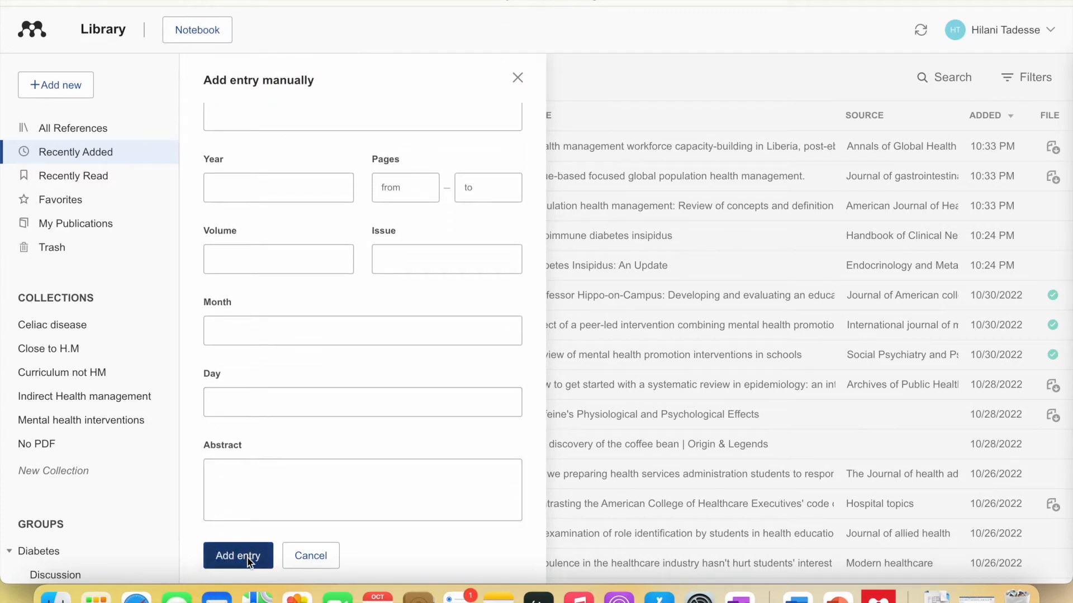
{"action": "scroll", "coordinate": [455, 289], "scroll_direction": "up", "scroll_amount": 10}
{"action": "left_click", "coordinate": [518, 78]}
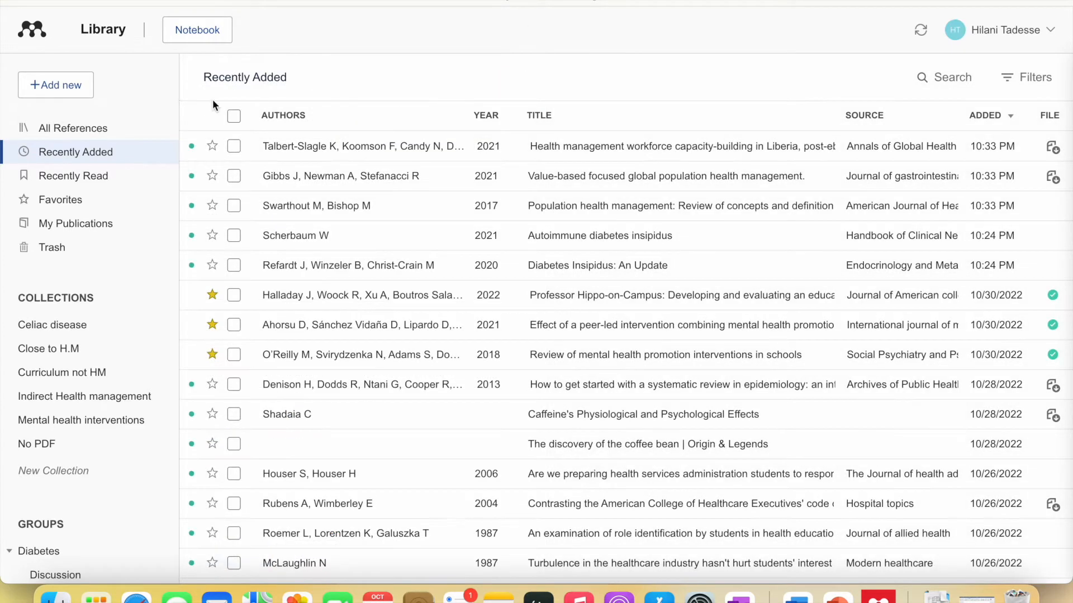
{"action": "left_click", "coordinate": [59, 89]}
{"action": "mouse_move", "coordinate": [76, 186]}
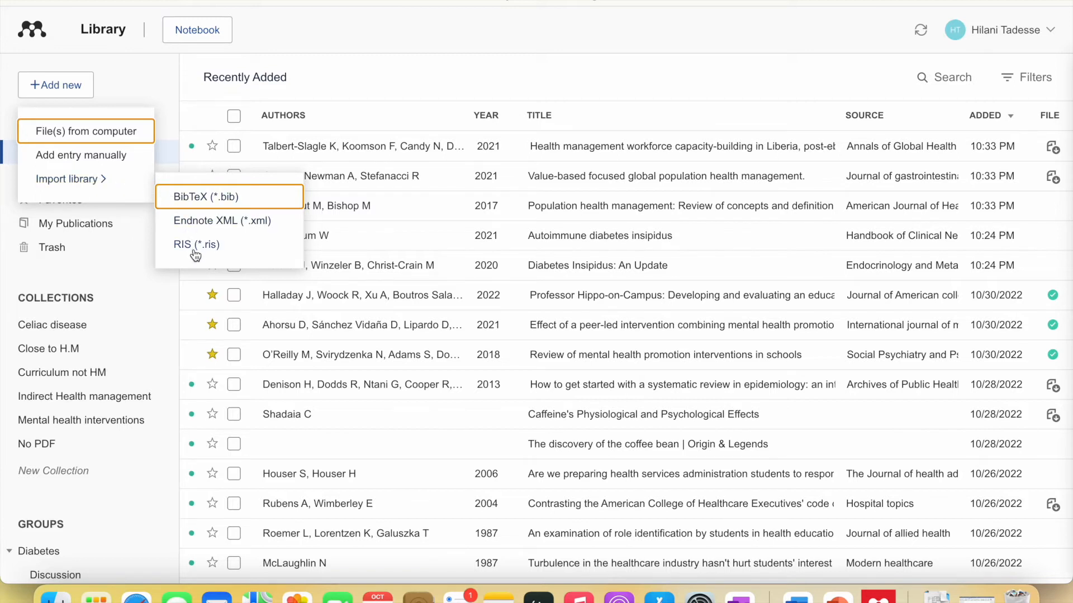
{"action": "left_click", "coordinate": [305, 31]}
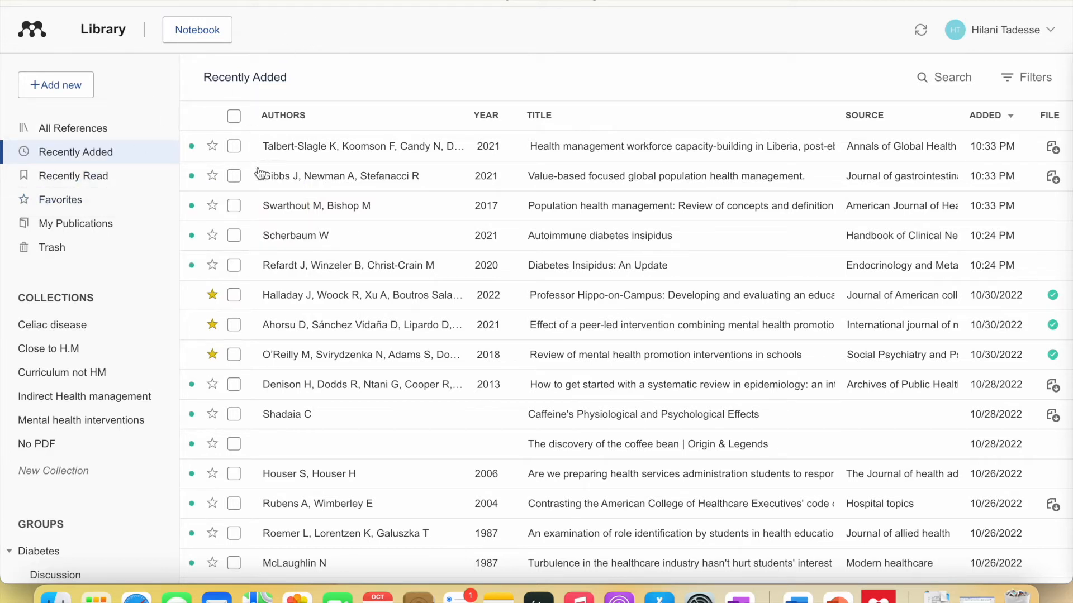
- Tick the Liberia, value-based and population health articles, then scroll the sidebar to Groups
{"action": "left_click", "coordinate": [234, 146]}
{"action": "left_click", "coordinate": [235, 176]}
{"action": "left_click", "coordinate": [236, 206]}
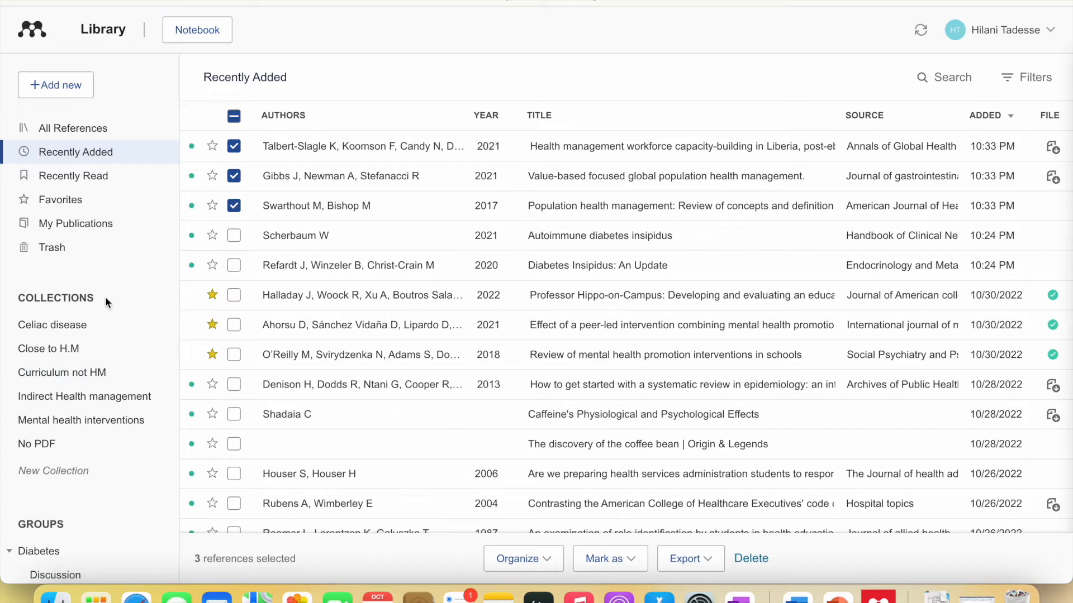
{"action": "left_click_drag", "start_coordinate": [19, 298], "coordinate": [96, 306]}
{"action": "scroll", "coordinate": [95, 303], "scroll_direction": "down", "scroll_amount": 4}
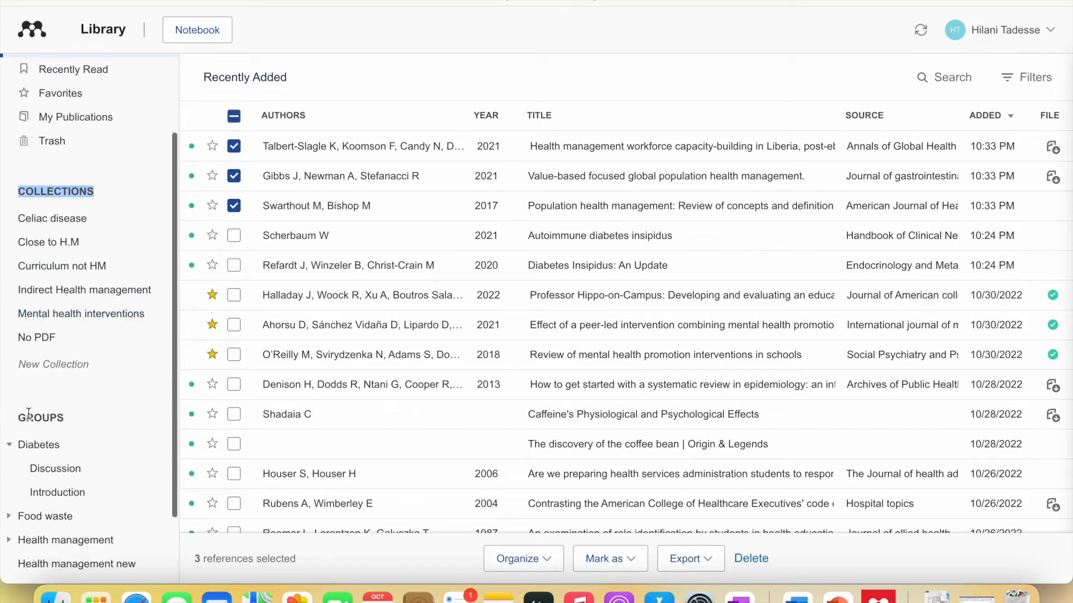
{"action": "left_click_drag", "start_coordinate": [19, 417], "coordinate": [90, 419]}
{"action": "scroll", "coordinate": [87, 349], "scroll_direction": "up", "scroll_amount": 3}
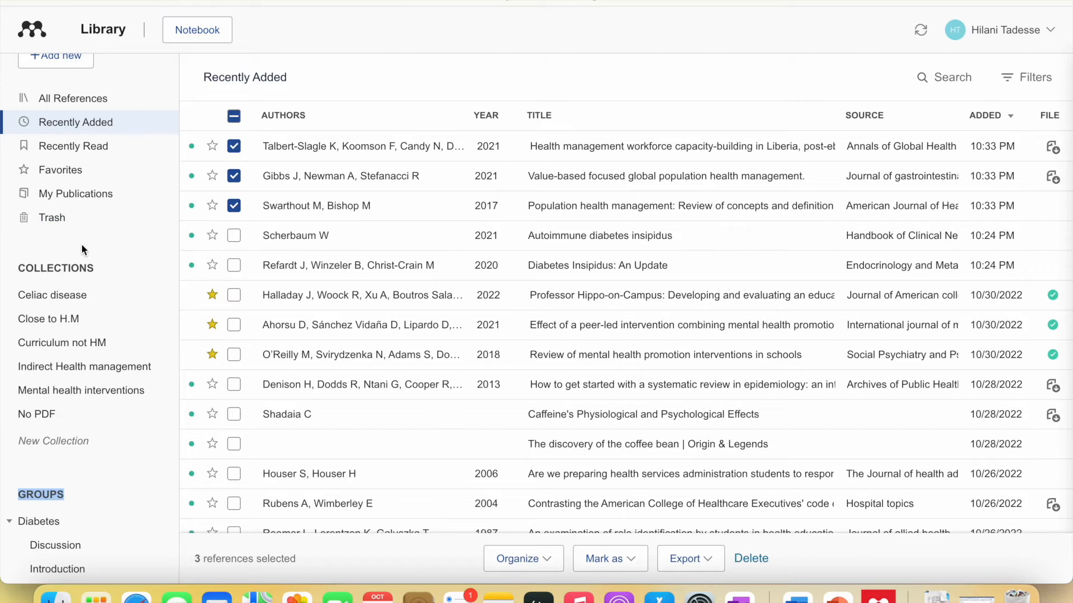
- Create a 'Health management' collection, open it, then return to Recently Added
{"action": "left_click", "coordinate": [91, 443]}
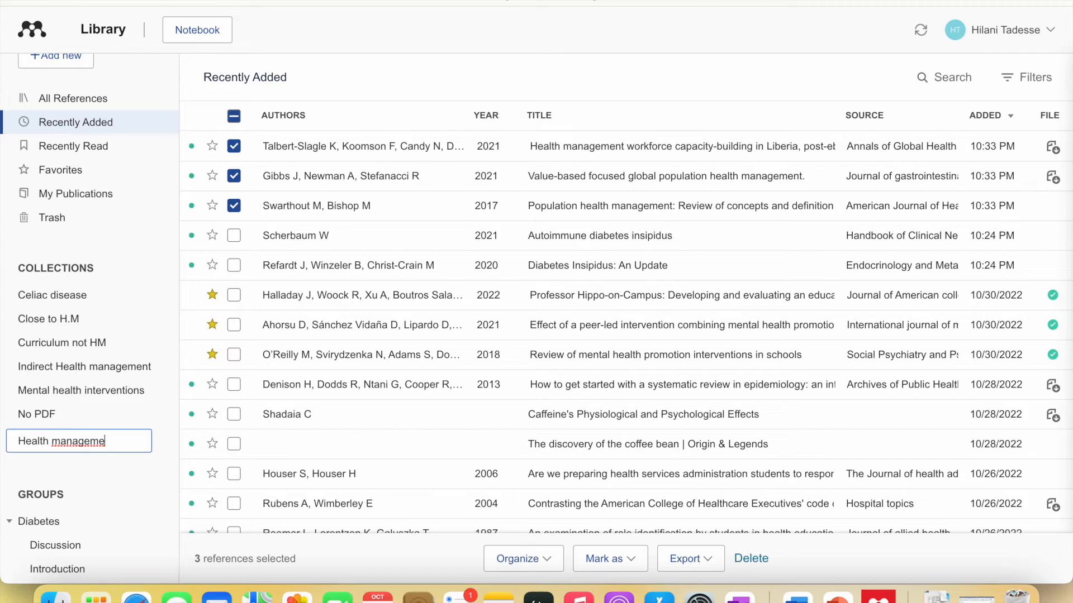
{"action": "type", "text": "nt"}
{"action": "key", "text": "Return"}
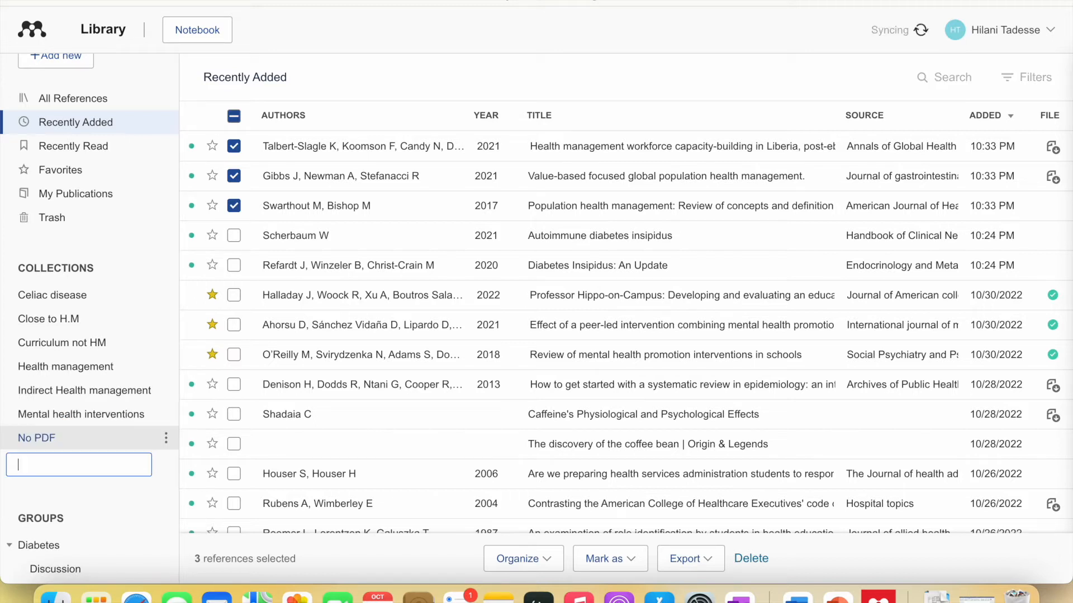
{"action": "left_click", "coordinate": [118, 366]}
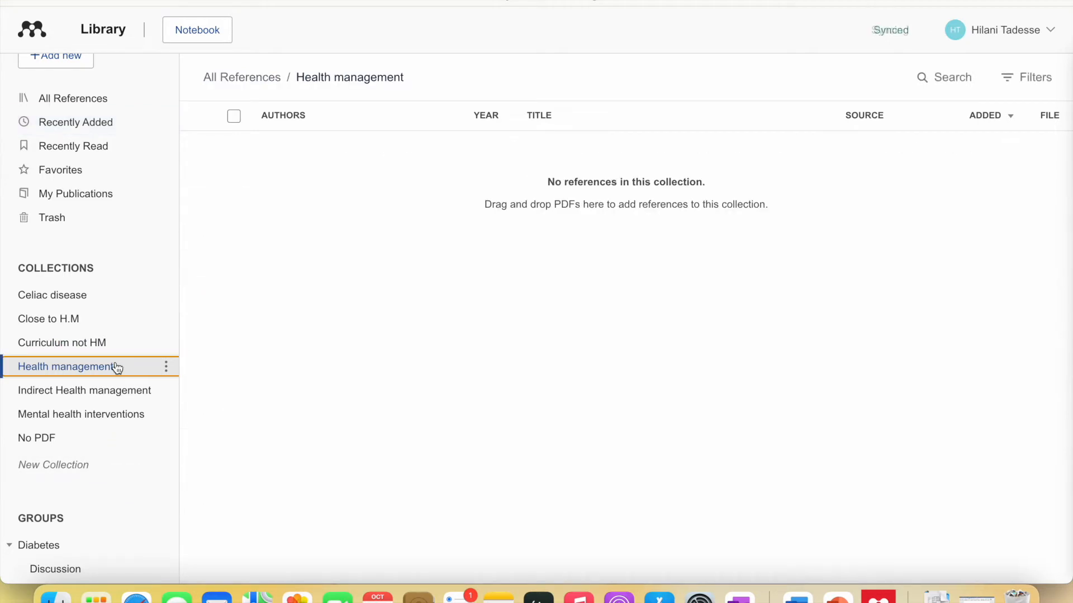
{"action": "left_click", "coordinate": [106, 123]}
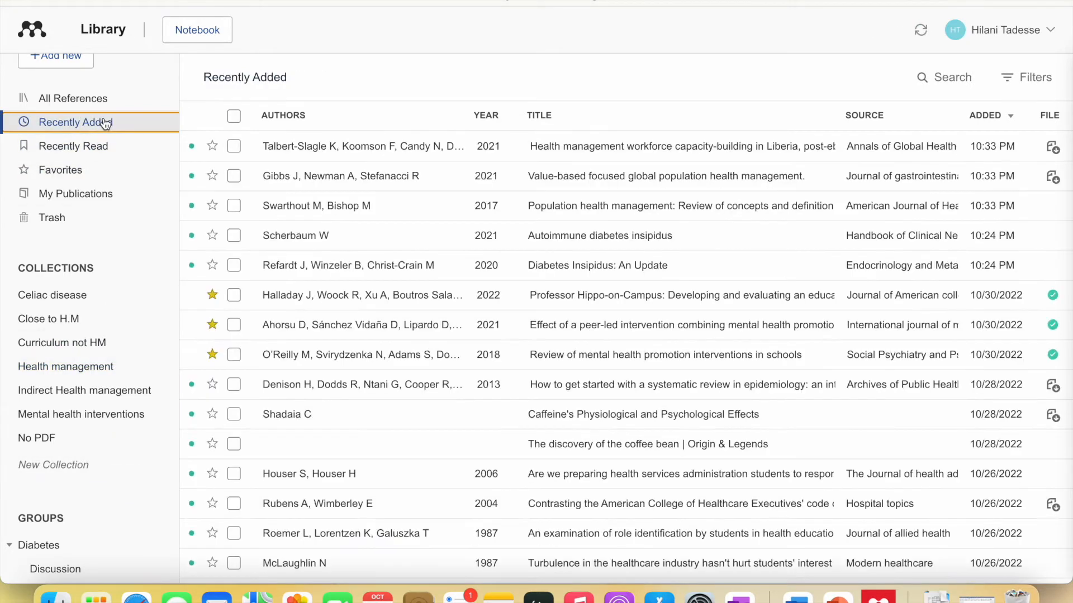
- Add the Liberia, value-based and population health articles to the Health management collection via Organize
{"action": "left_click", "coordinate": [233, 146]}
{"action": "left_click", "coordinate": [234, 175]}
{"action": "left_click", "coordinate": [234, 206]}
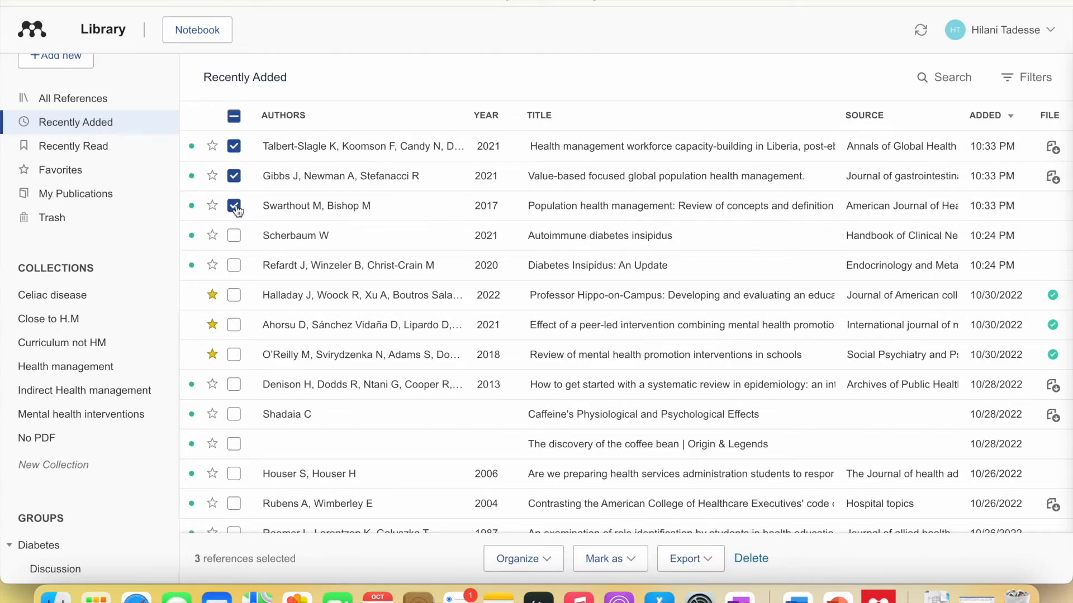
{"action": "left_click", "coordinate": [551, 561]}
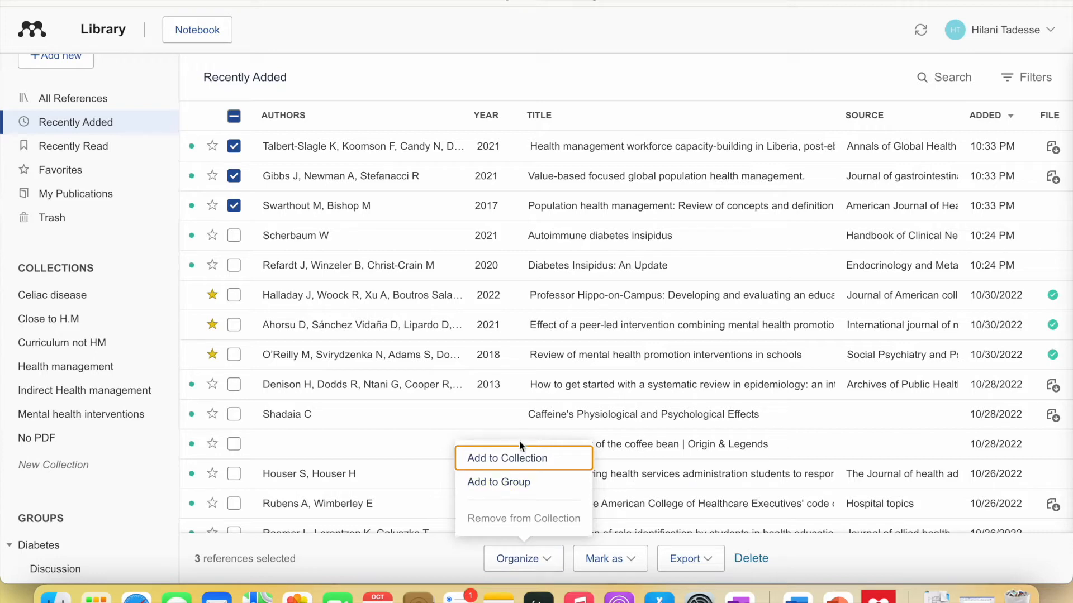
{"action": "left_click", "coordinate": [529, 459]}
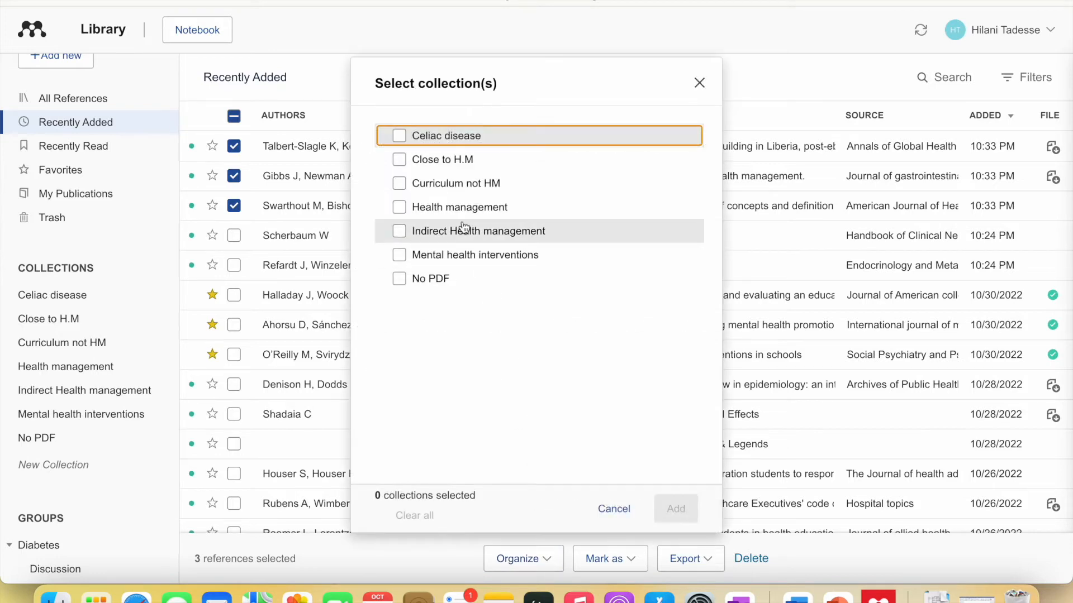
{"action": "left_click", "coordinate": [398, 207]}
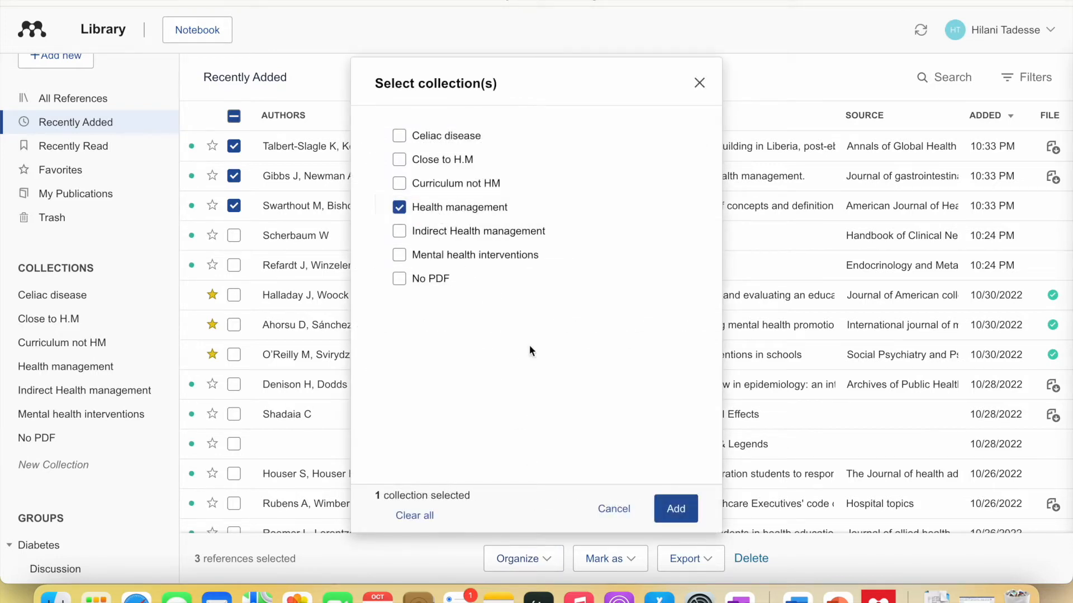
{"action": "left_click", "coordinate": [676, 508]}
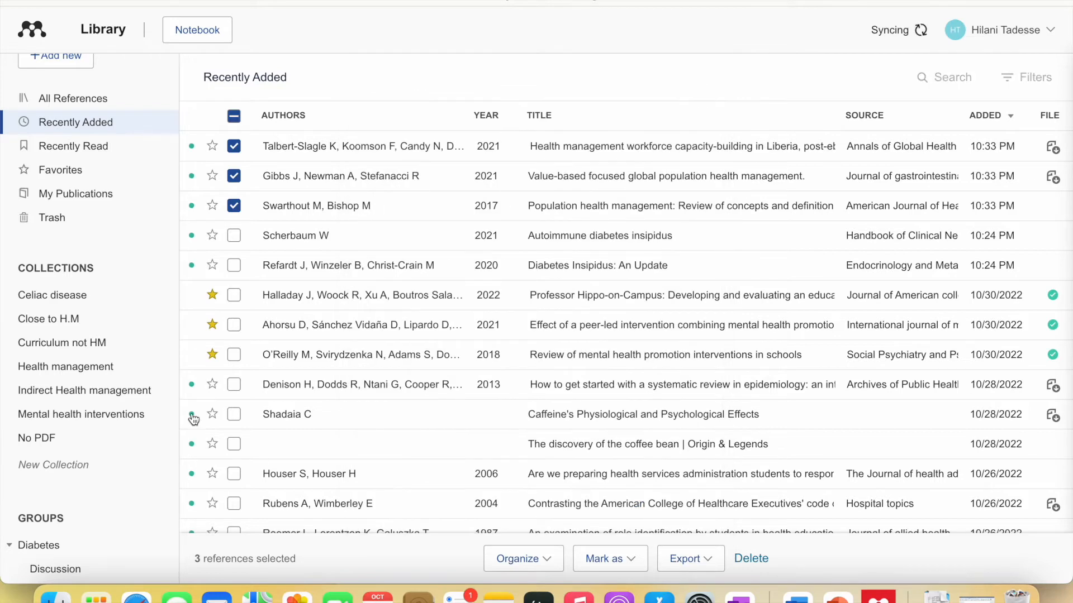
- Scroll the sidebar down to the Groups section
{"action": "scroll", "coordinate": [42, 372], "scroll_direction": "down", "scroll_amount": 5}
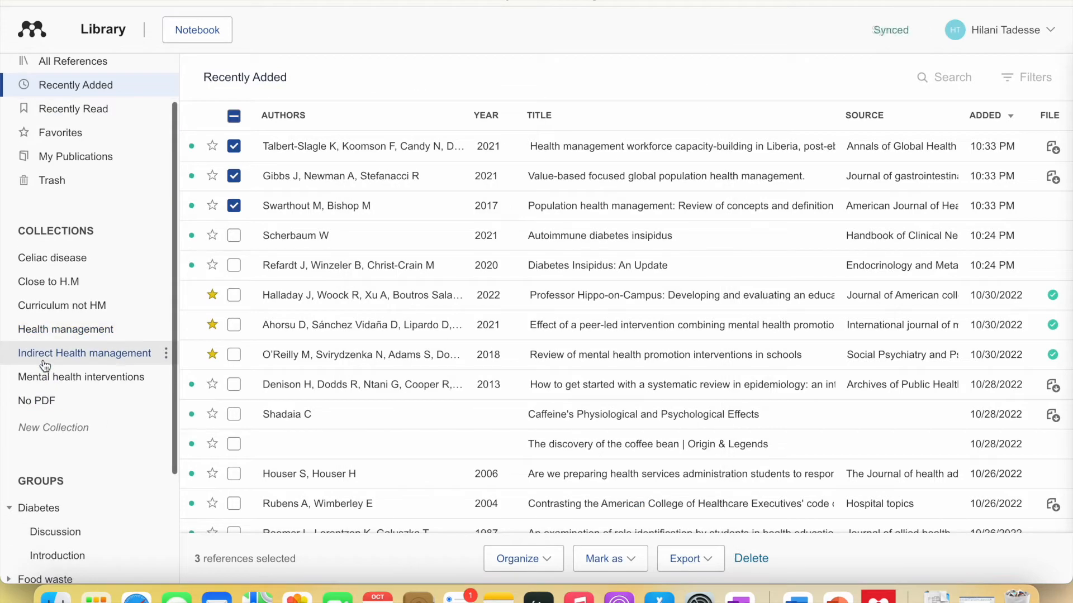
{"action": "scroll", "coordinate": [42, 355], "scroll_direction": "up", "scroll_amount": 2}
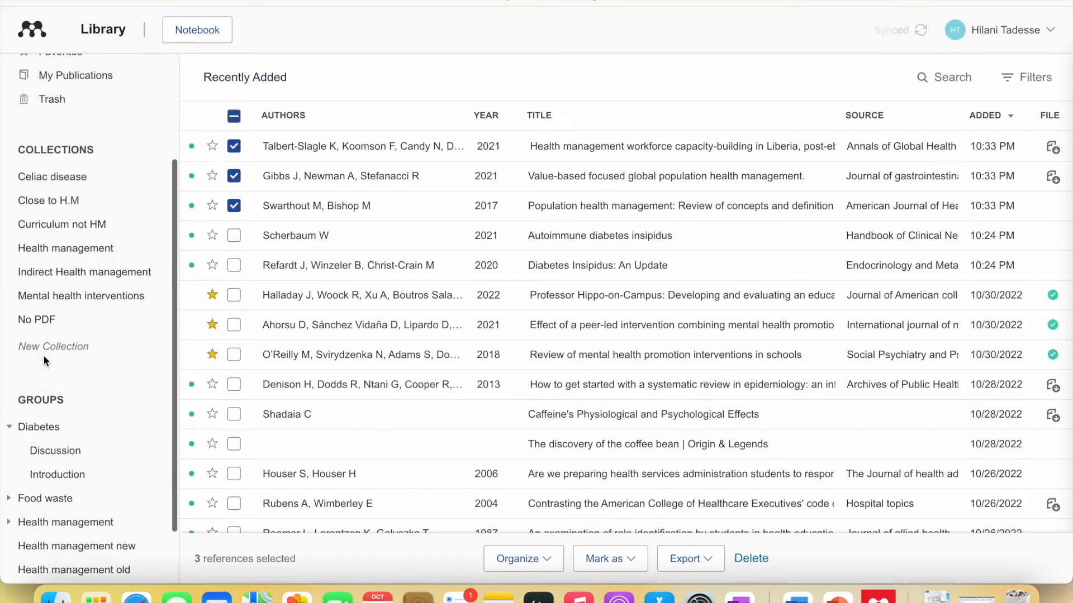
{"action": "scroll", "coordinate": [43, 356], "scroll_direction": "down", "scroll_amount": 1}
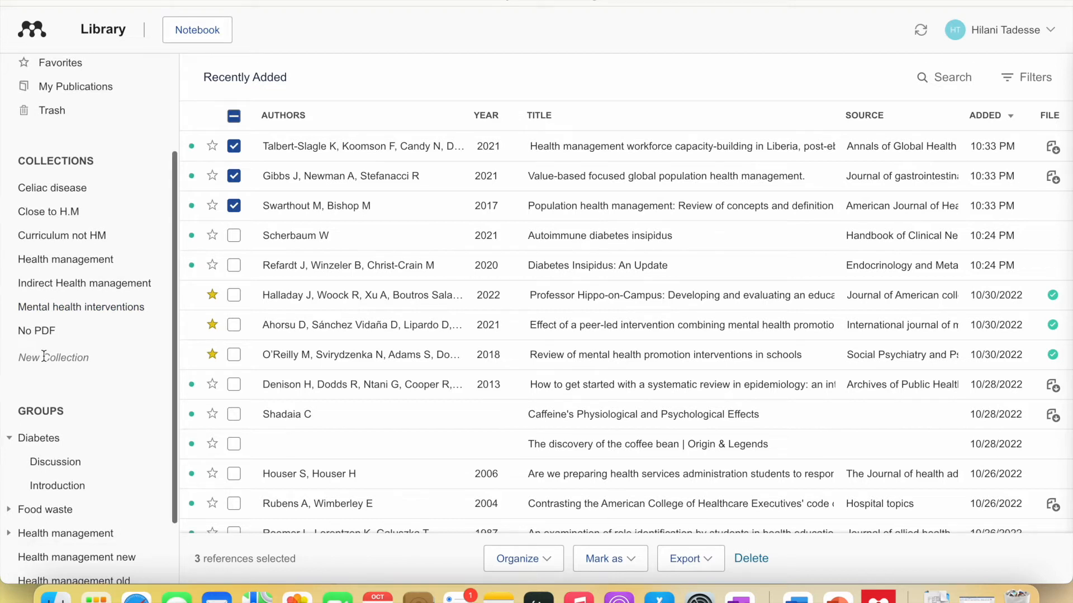
{"action": "scroll", "coordinate": [44, 357], "scroll_direction": "down", "scroll_amount": 2}
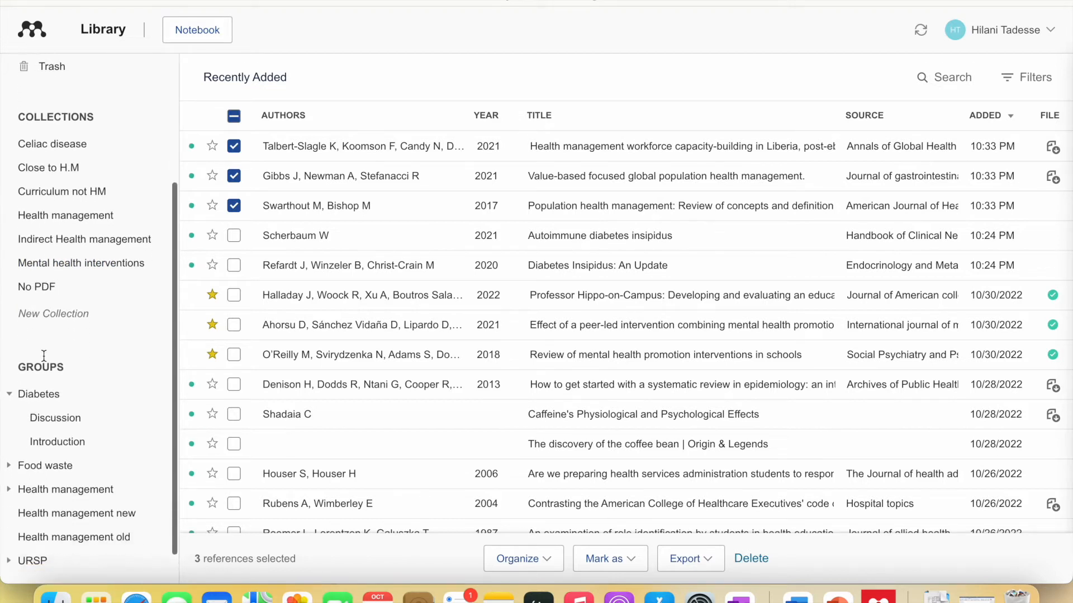
{"action": "scroll", "coordinate": [44, 361], "scroll_direction": "down", "scroll_amount": 1}
{"action": "left_click", "coordinate": [75, 349]}
{"action": "left_click_drag", "start_coordinate": [73, 349], "coordinate": [9, 346]}
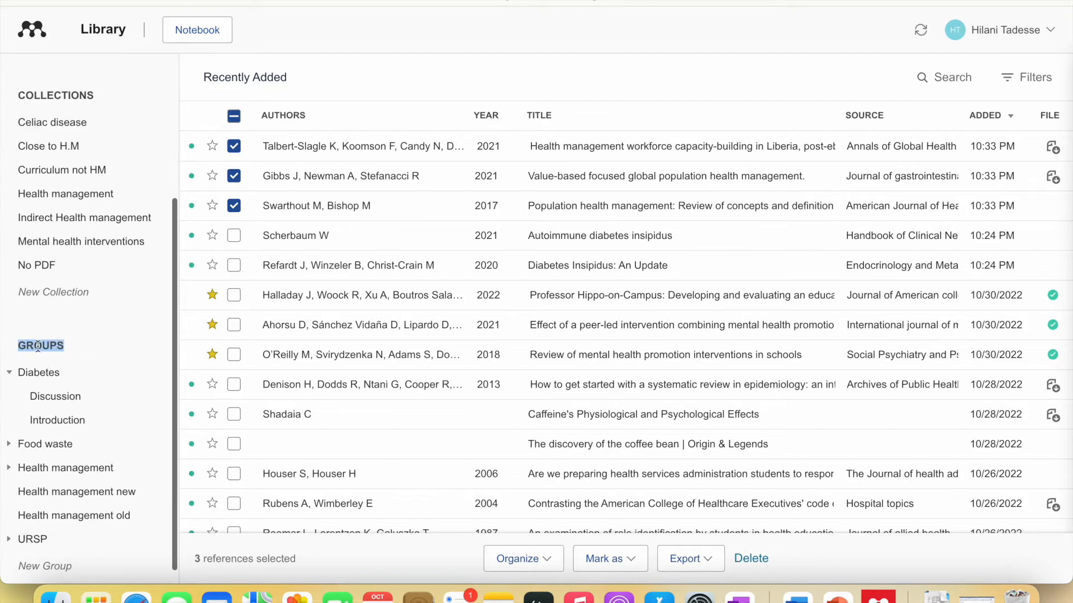
{"action": "left_click", "coordinate": [71, 345]}
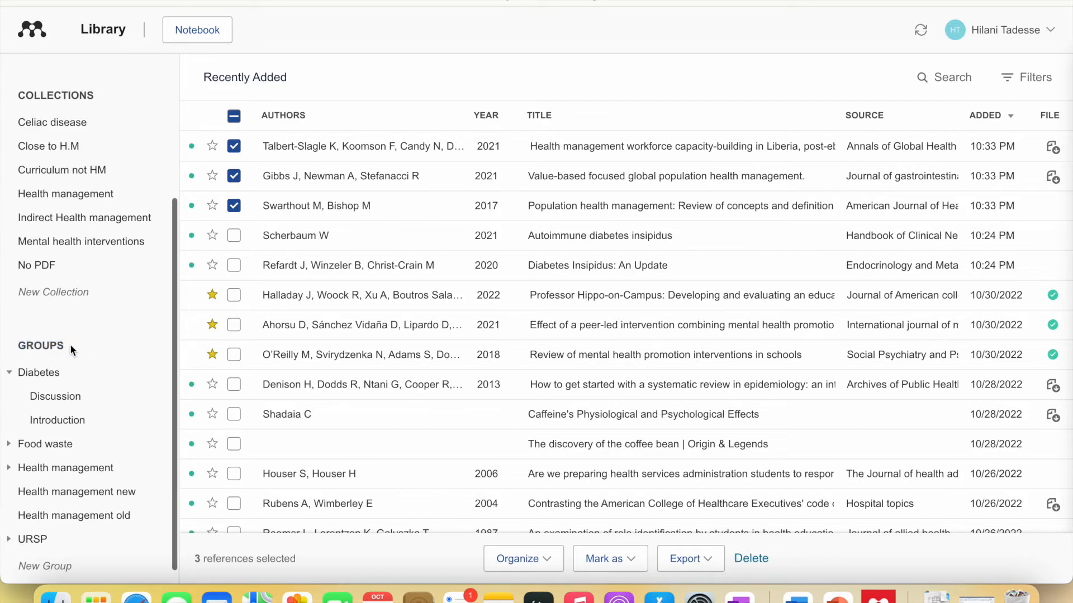
- Create a group named 'Health management 1' and open it
{"action": "left_click", "coordinate": [57, 565]}
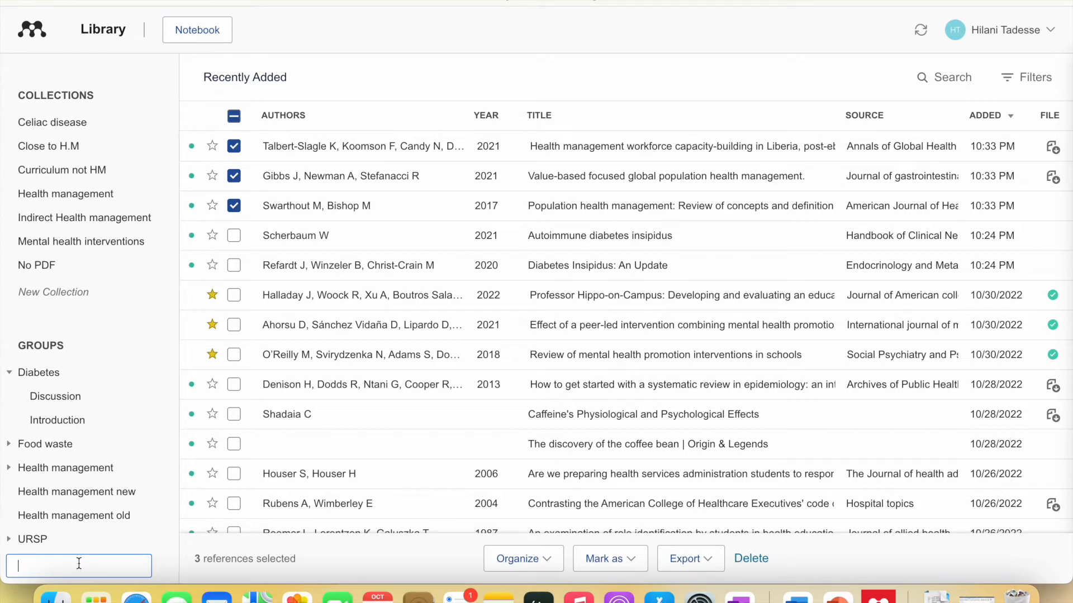
{"action": "type", "text": "Health management 1"}
{"action": "key", "text": "Return"}
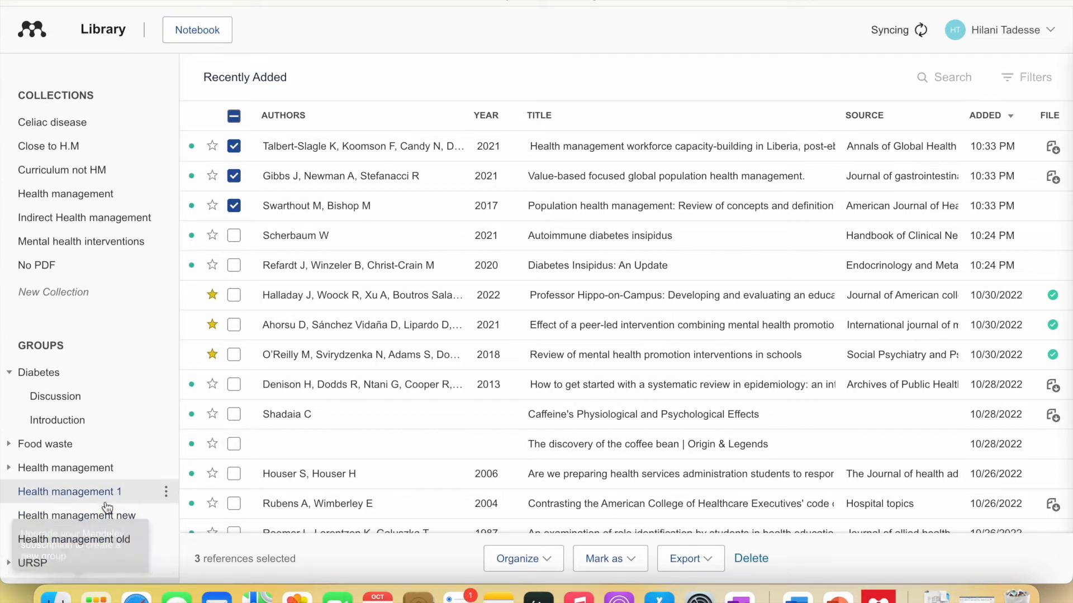
{"action": "left_click", "coordinate": [112, 490]}
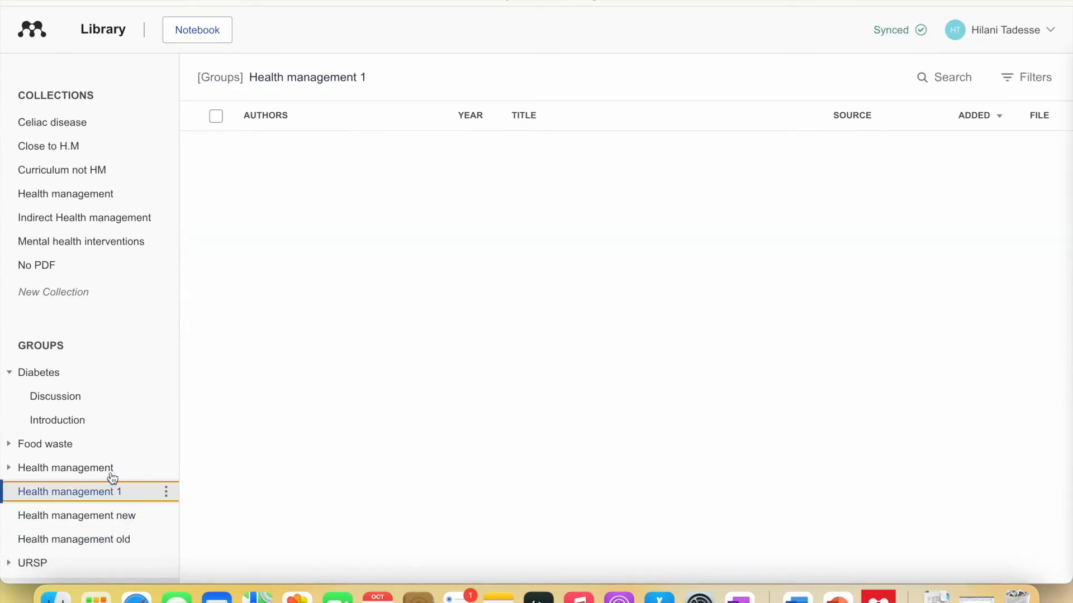
- Add an Introduction collection inside the Health management 1 group
{"action": "scroll", "coordinate": [105, 218], "scroll_direction": "up", "scroll_amount": 1}
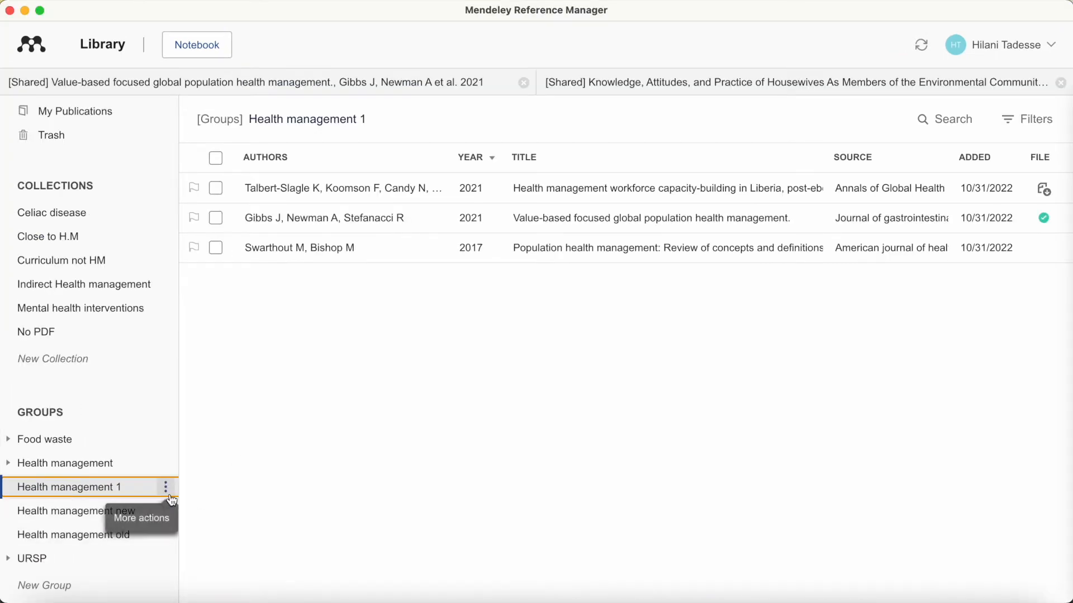
{"action": "left_click", "coordinate": [166, 491]}
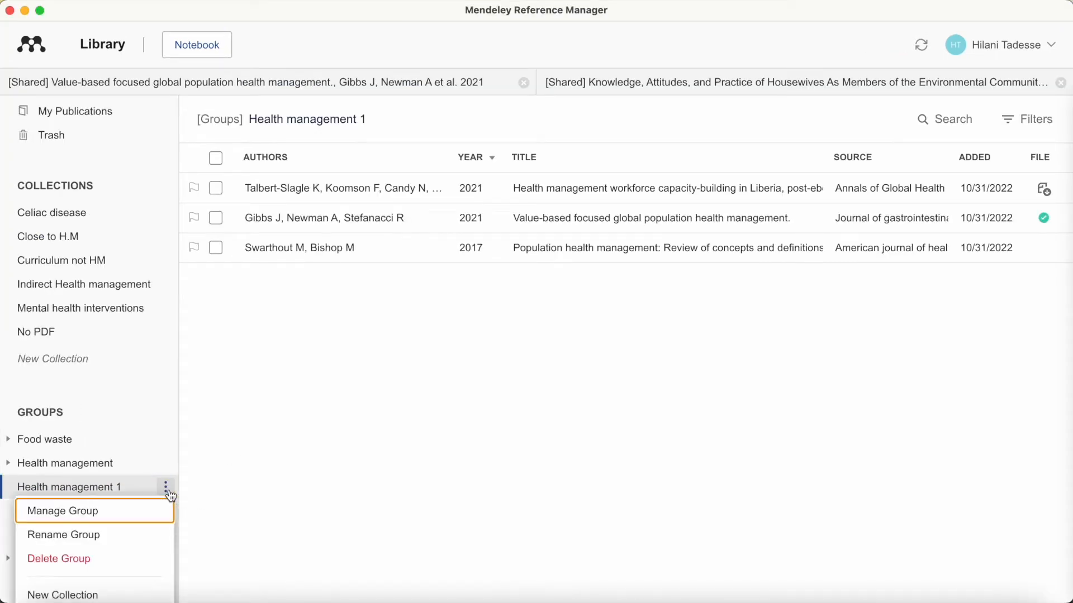
{"action": "left_click", "coordinate": [118, 595]}
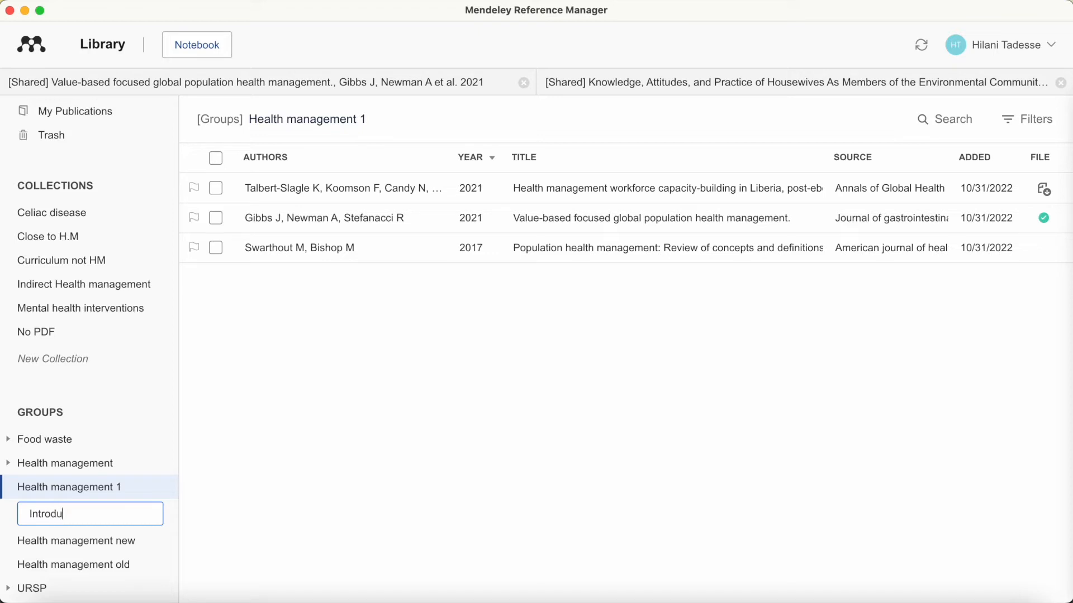
{"action": "key", "text": "Return"}
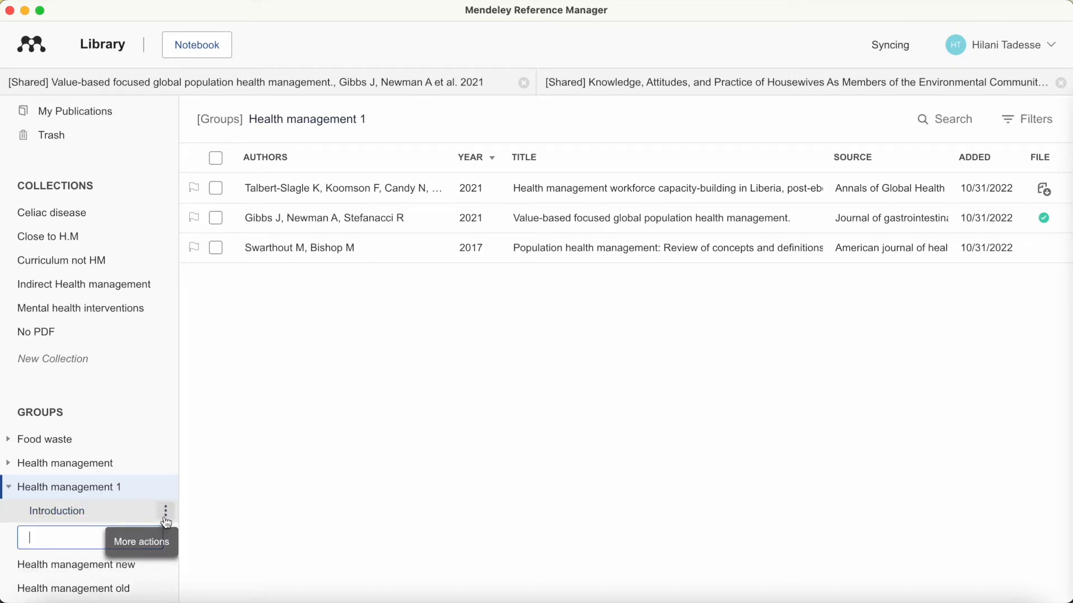
- Add a Results collection to the group and dismiss the extra empty name box
{"action": "left_click", "coordinate": [165, 513]}
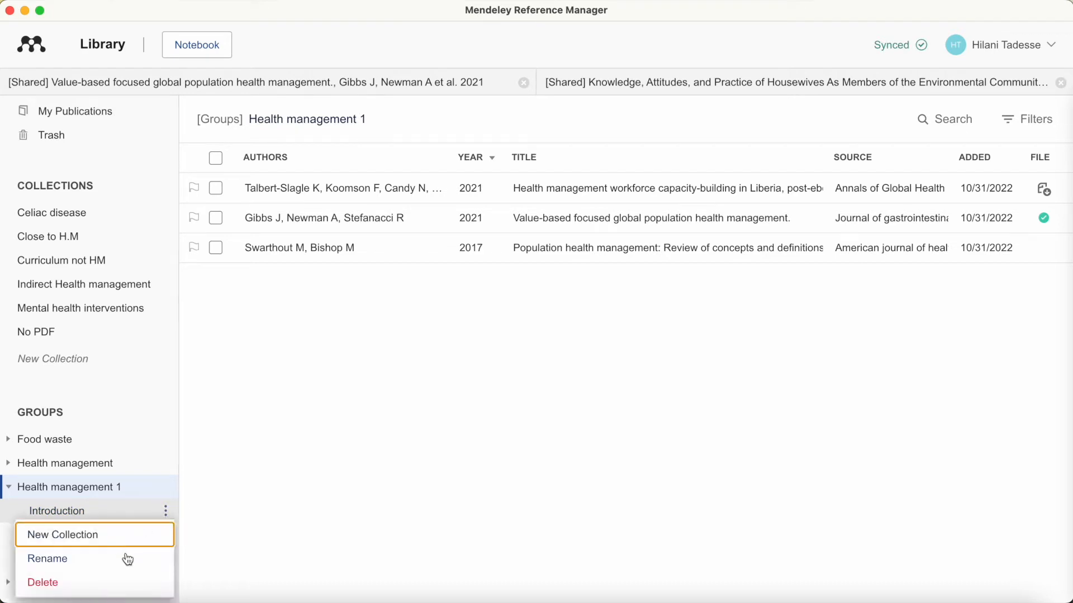
{"action": "left_click", "coordinate": [166, 489]}
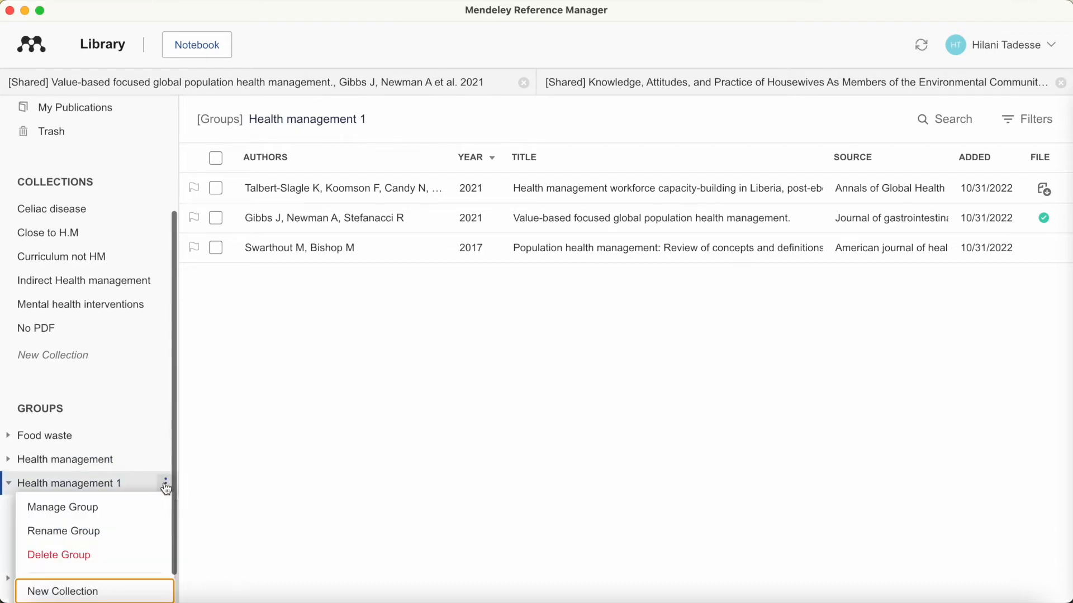
{"action": "left_click", "coordinate": [126, 591]}
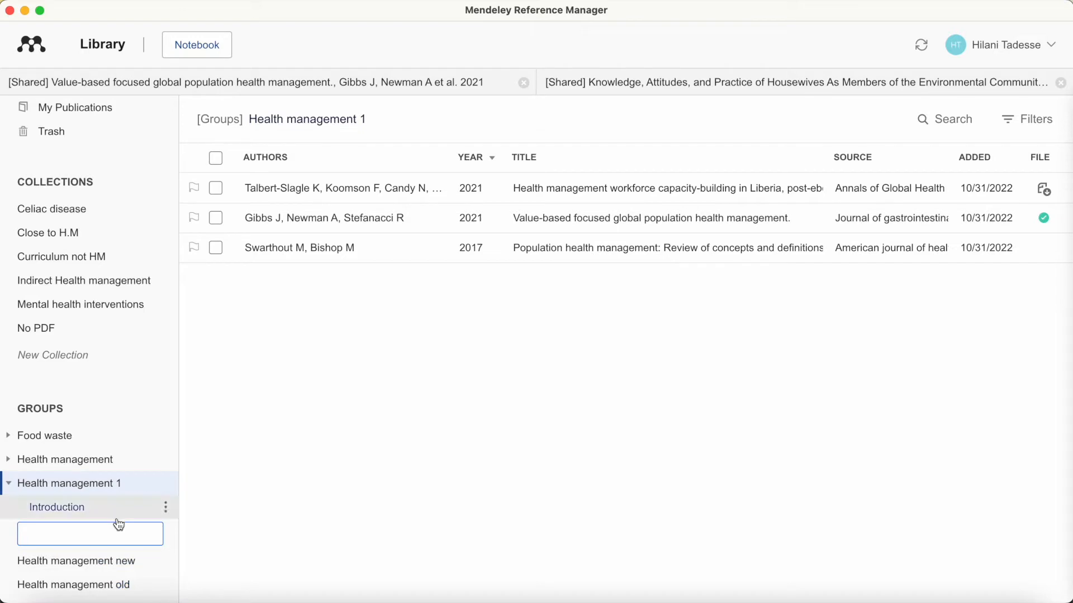
{"action": "type", "text": "Results"}
{"action": "key", "text": "Return"}
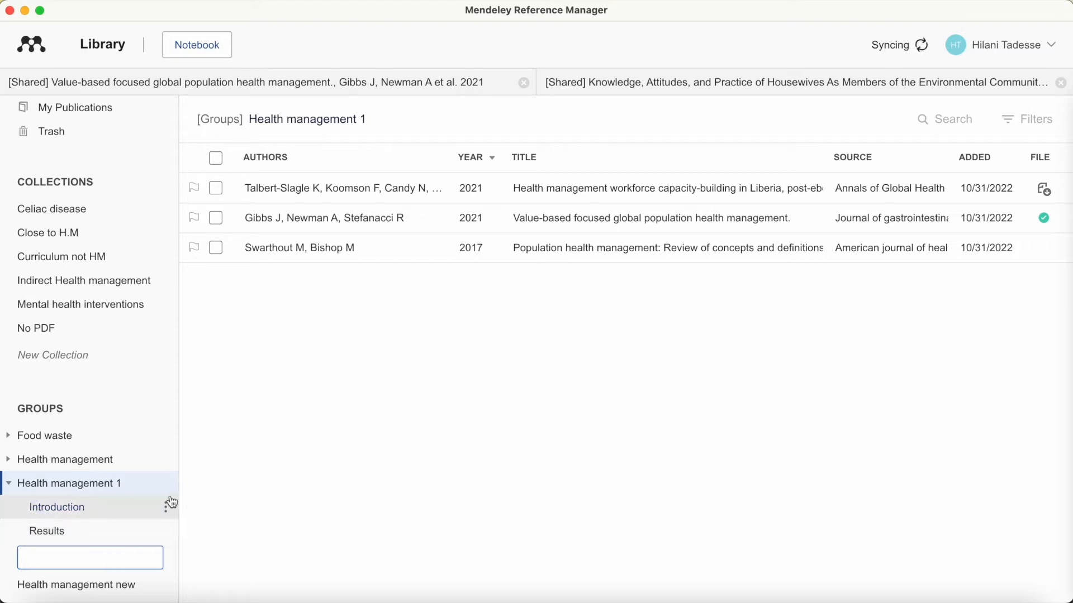
{"action": "left_click", "coordinate": [243, 487]}
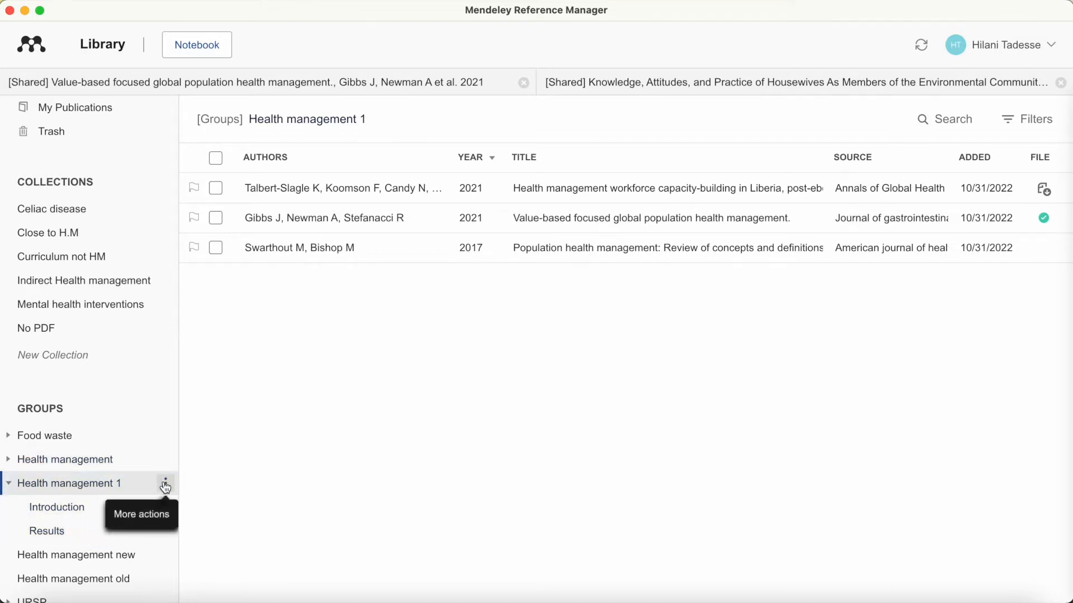
{"action": "left_click", "coordinate": [166, 488]}
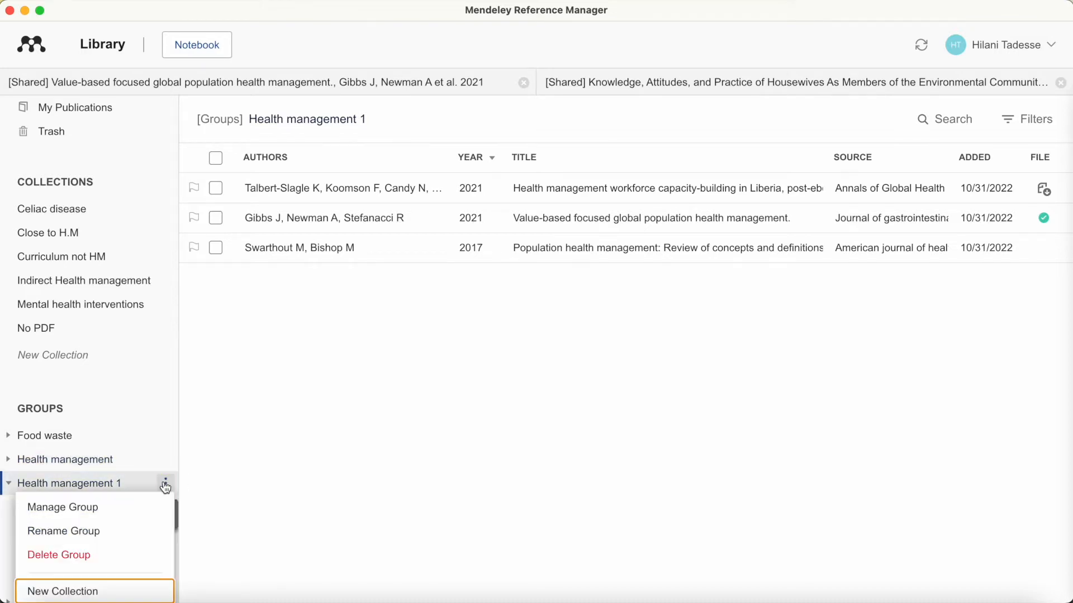
- Invite a colleague to Health management 1 by entering their e-mail address and sending the invite
{"action": "left_click", "coordinate": [121, 502]}
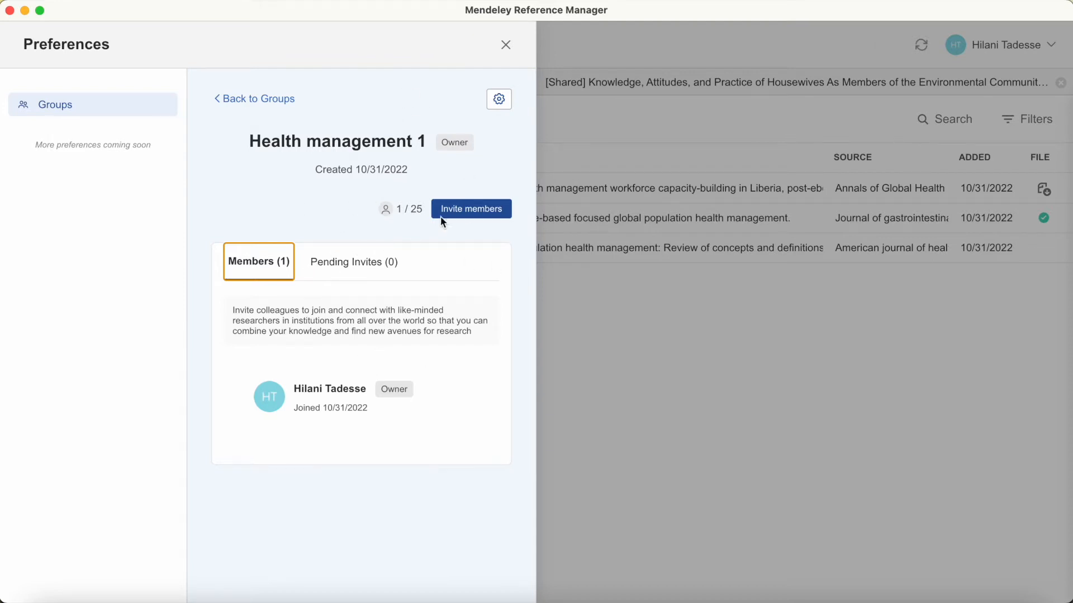
{"action": "left_click", "coordinate": [461, 211]}
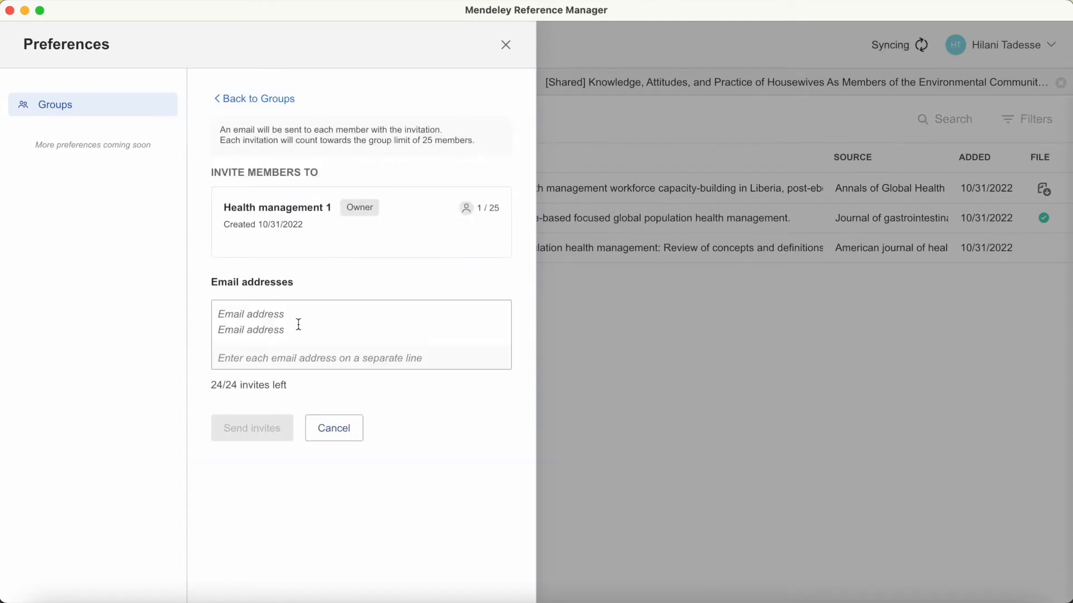
{"action": "left_click", "coordinate": [278, 311]}
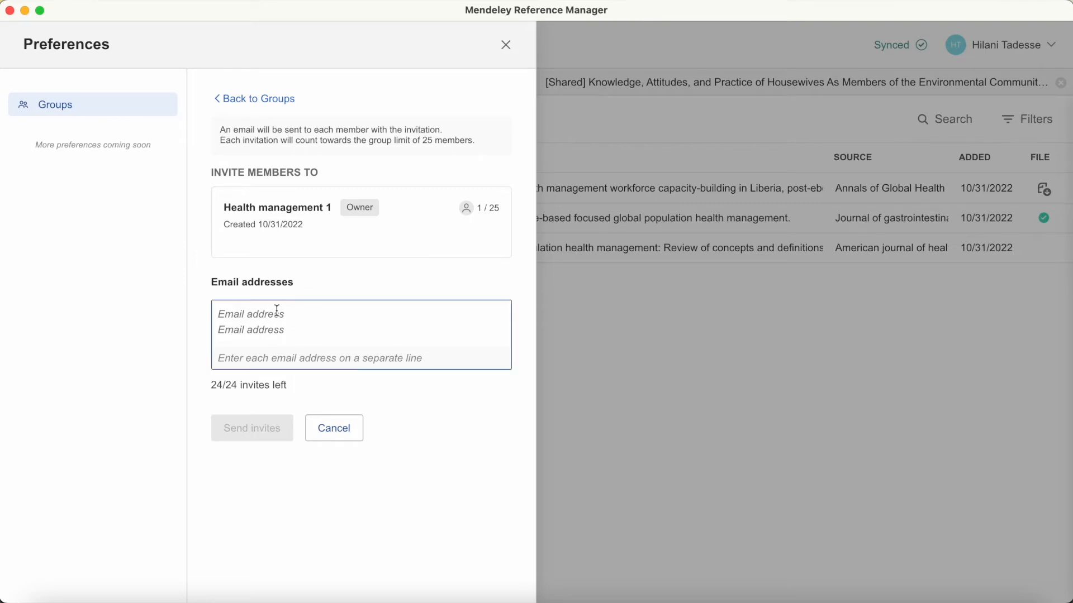
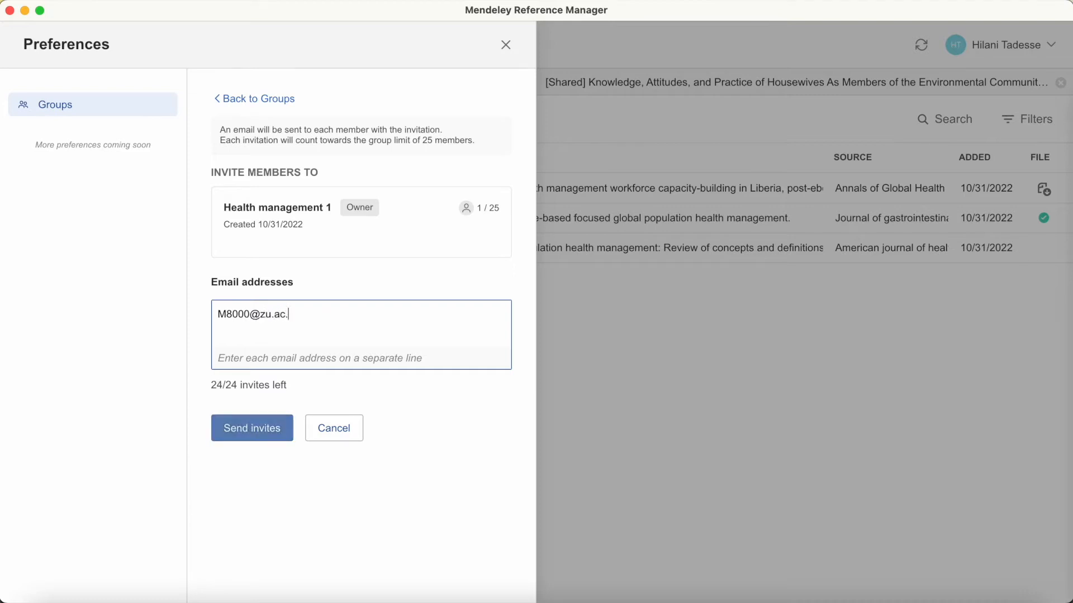
{"action": "left_click", "coordinate": [256, 426]}
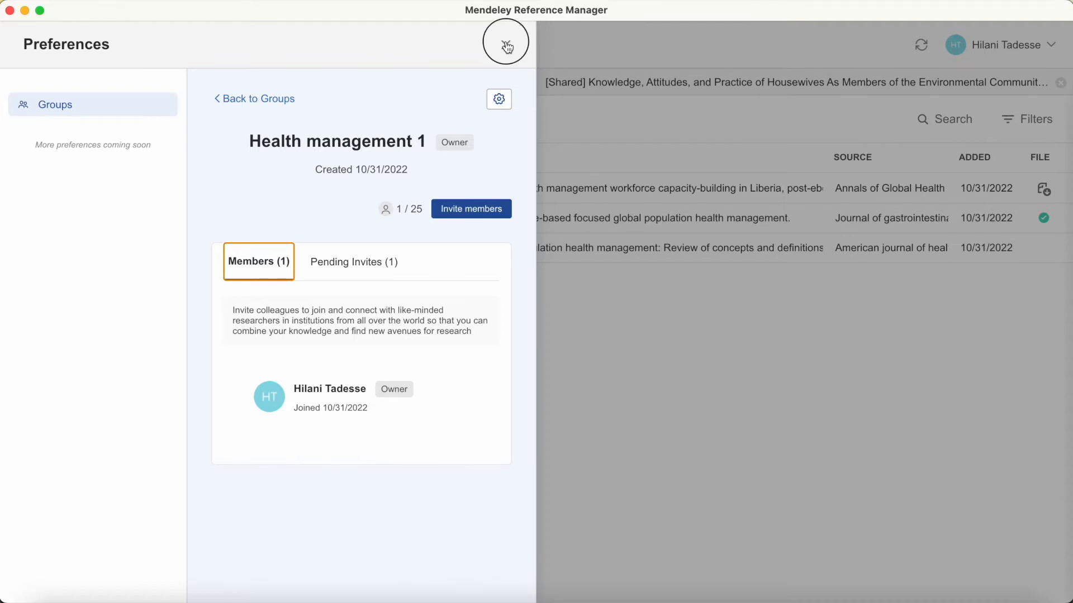
- Select the Talbert-Slagle, Gibbs and Swarthout references in the recently added list
{"action": "left_click", "coordinate": [506, 46]}
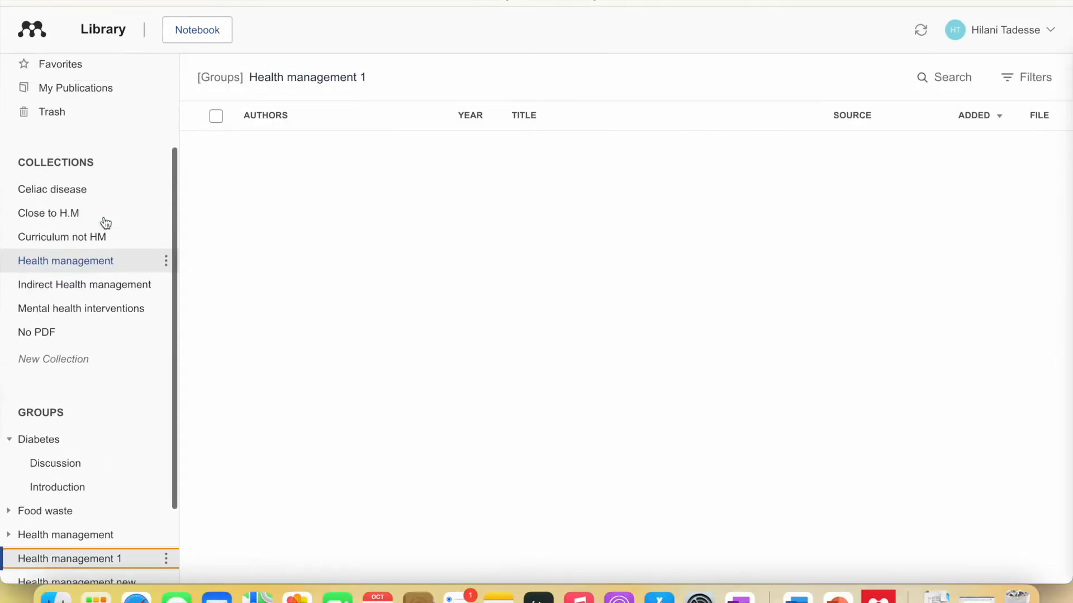
{"action": "scroll", "coordinate": [104, 212], "scroll_direction": "up", "scroll_amount": 3}
{"action": "left_click", "coordinate": [106, 150]}
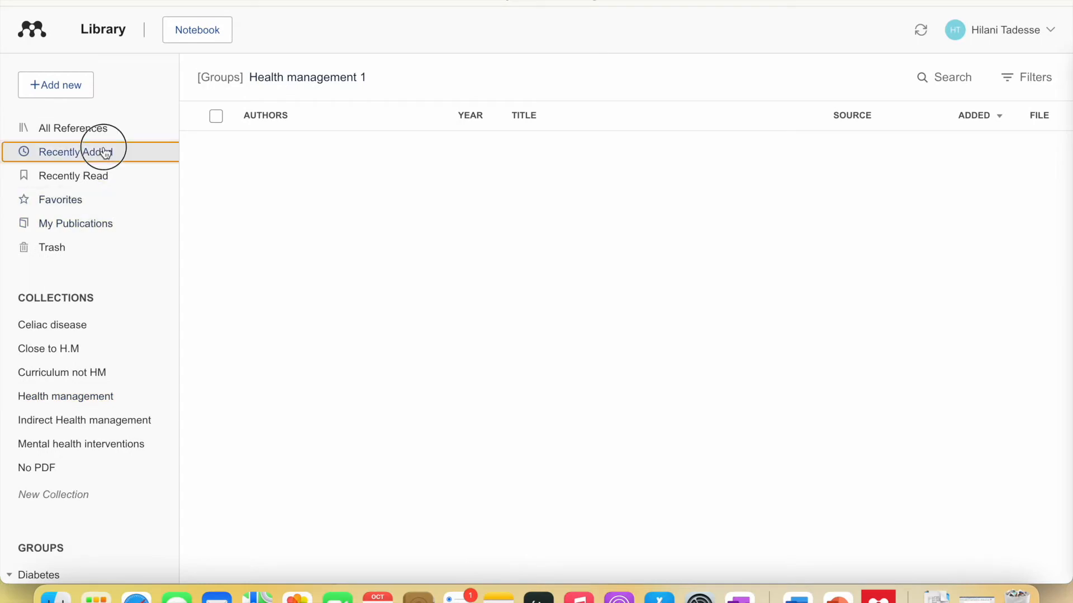
{"action": "left_click", "coordinate": [236, 146]}
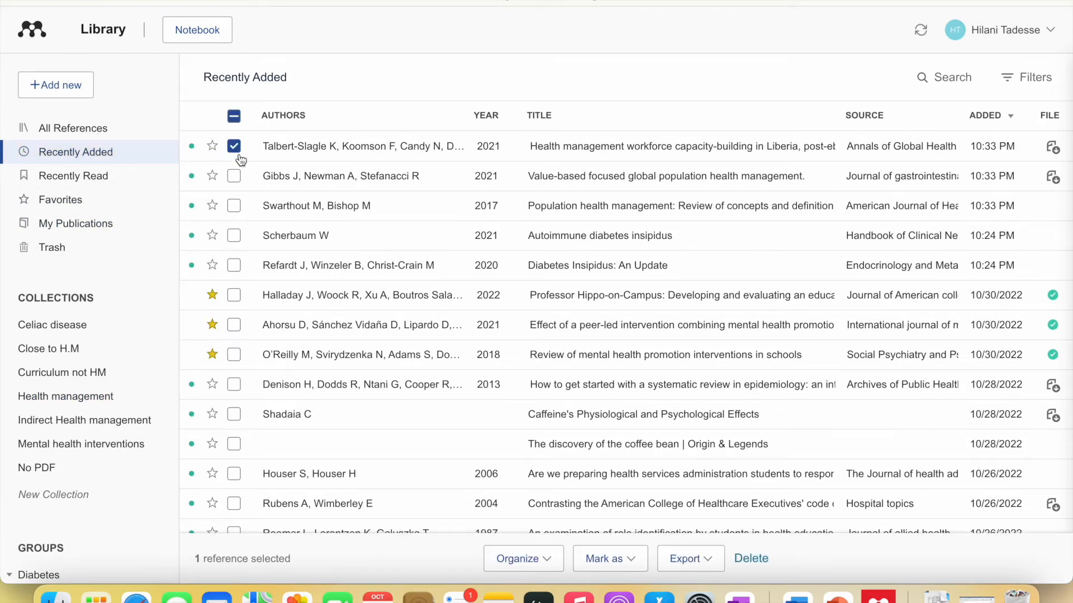
{"action": "left_click", "coordinate": [235, 176]}
{"action": "left_click", "coordinate": [234, 206]}
- Add the three selected references to Health management 1 and open that group
{"action": "left_click", "coordinate": [528, 559]}
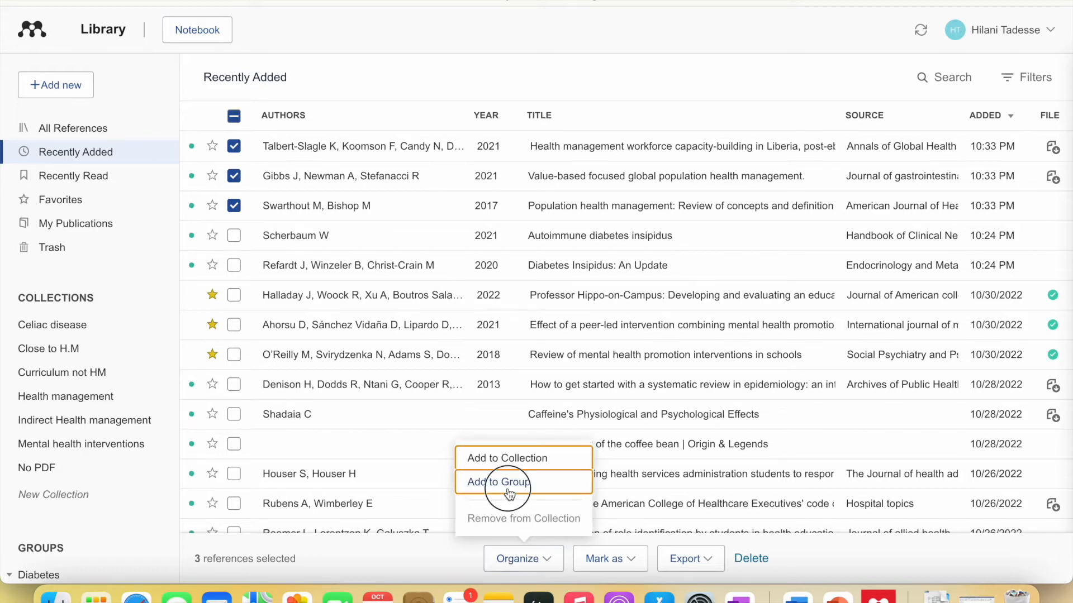
{"action": "left_click", "coordinate": [507, 486]}
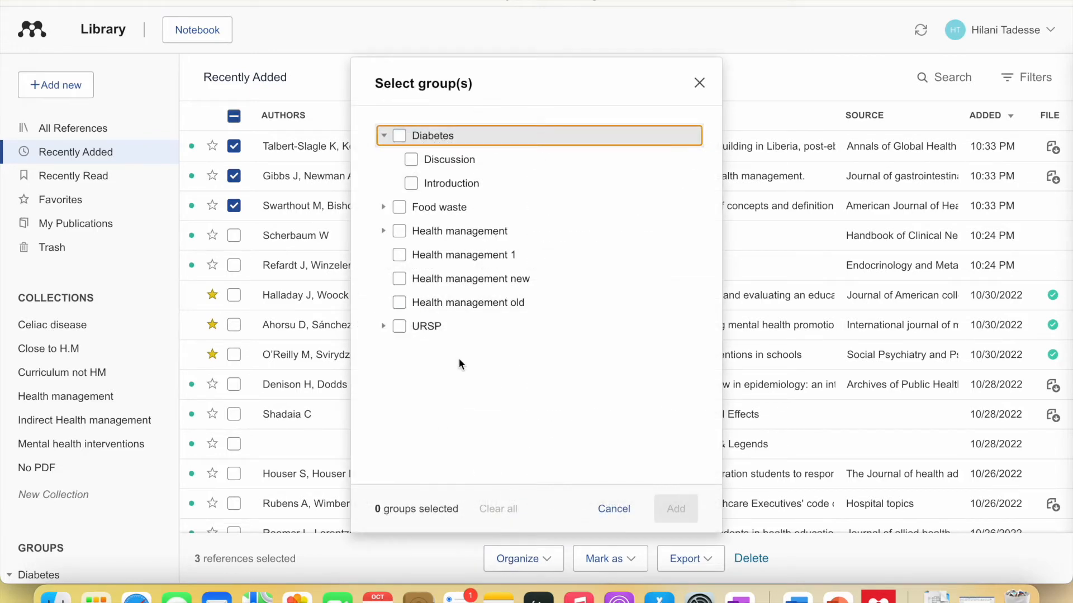
{"action": "left_click", "coordinate": [683, 508]}
{"action": "scroll", "coordinate": [90, 397], "scroll_direction": "down", "scroll_amount": 5}
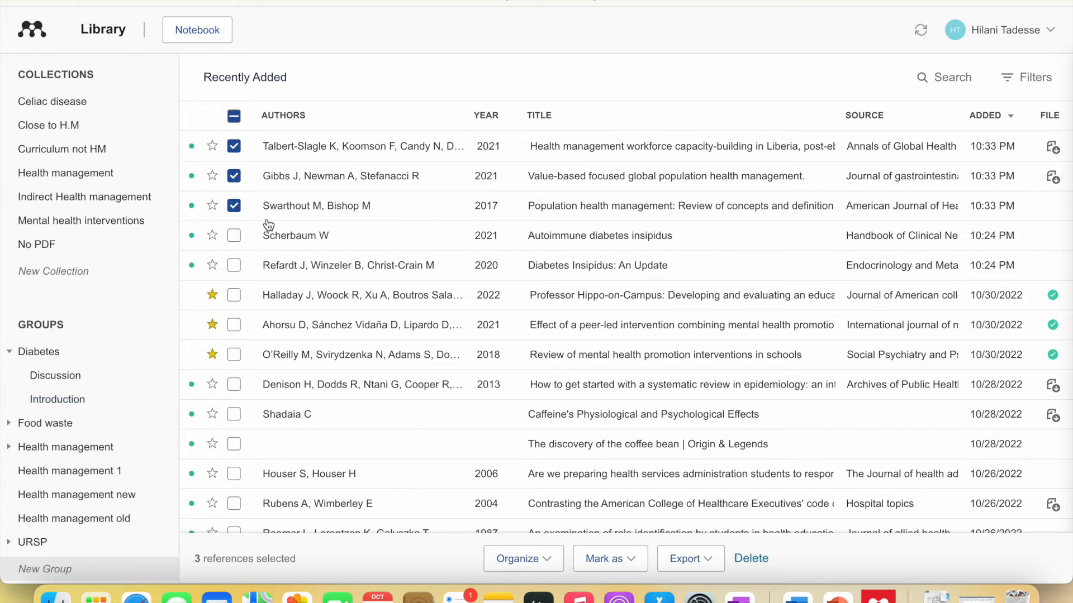
{"action": "mouse_move", "coordinate": [318, 209]}
{"action": "left_mouse_down"}
{"action": "mouse_move", "coordinate": [271, 204]}
{"action": "mouse_move", "coordinate": [135, 332]}
{"action": "mouse_move", "coordinate": [95, 475]}
{"action": "left_mouse_up"}
{"action": "left_click", "coordinate": [103, 472]}
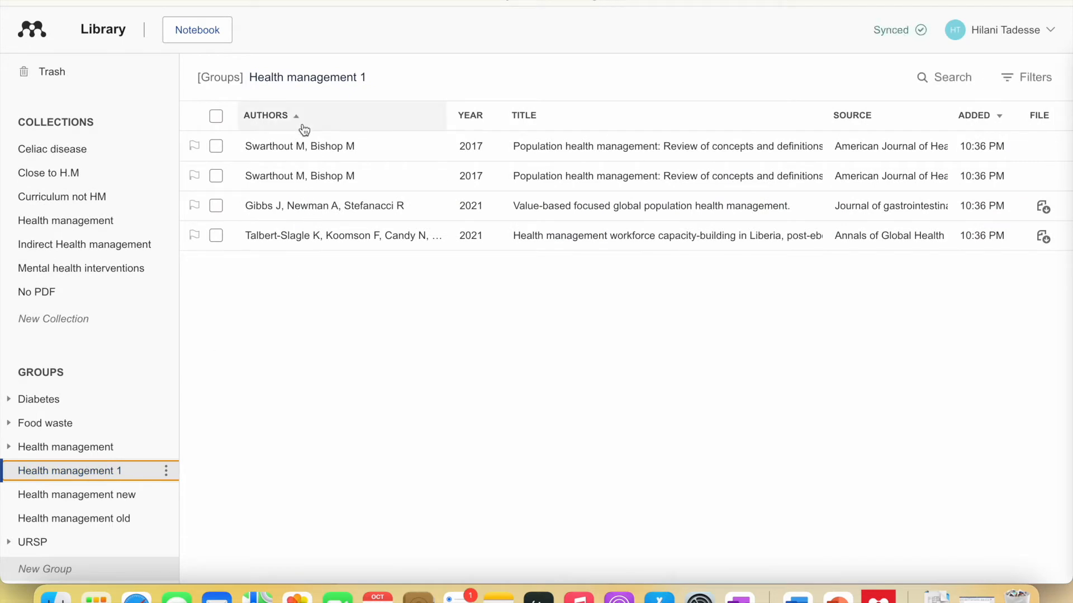
- Permanently delete one of the duplicate Swarthout references
{"action": "left_click", "coordinate": [216, 146]}
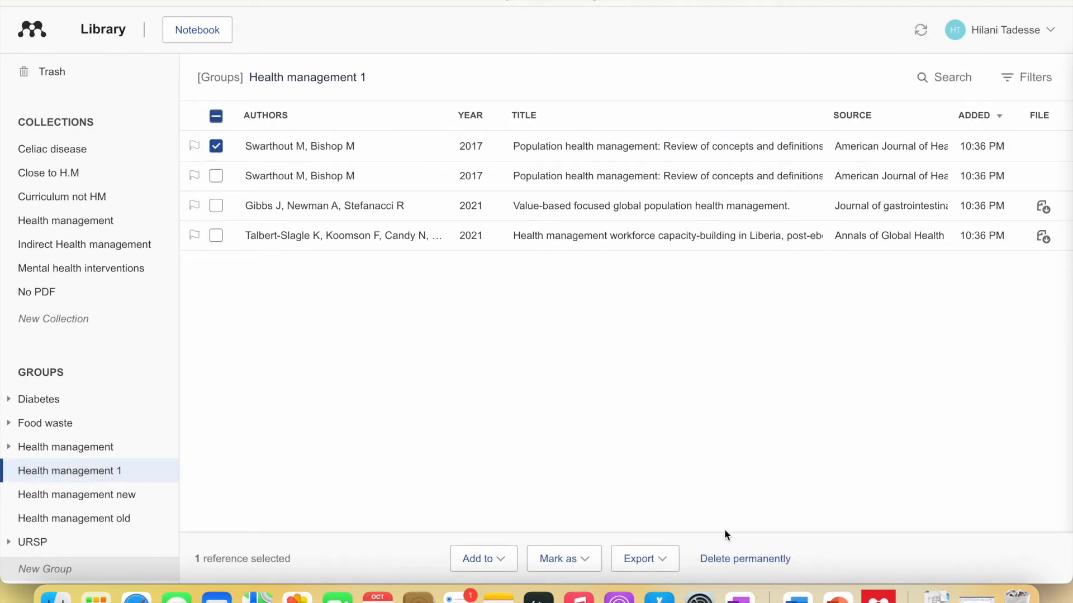
{"action": "left_click", "coordinate": [733, 557]}
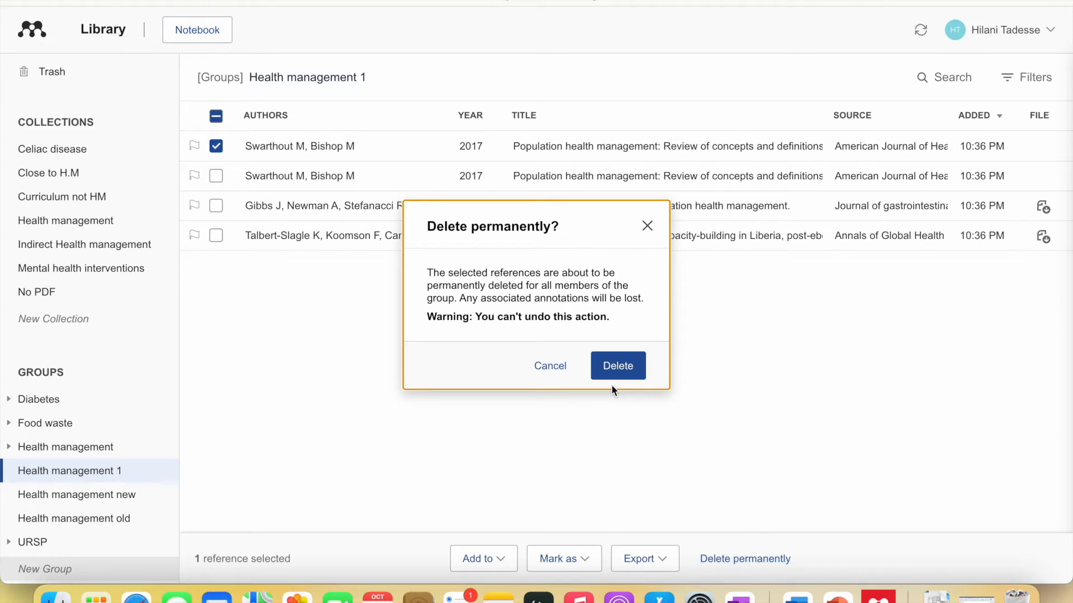
{"action": "left_click", "coordinate": [618, 367]}
- Try the add, flag and export options on the Swarthout and Gibbs references, then close the details panel
{"action": "left_click", "coordinate": [292, 146]}
{"action": "left_click", "coordinate": [217, 147]}
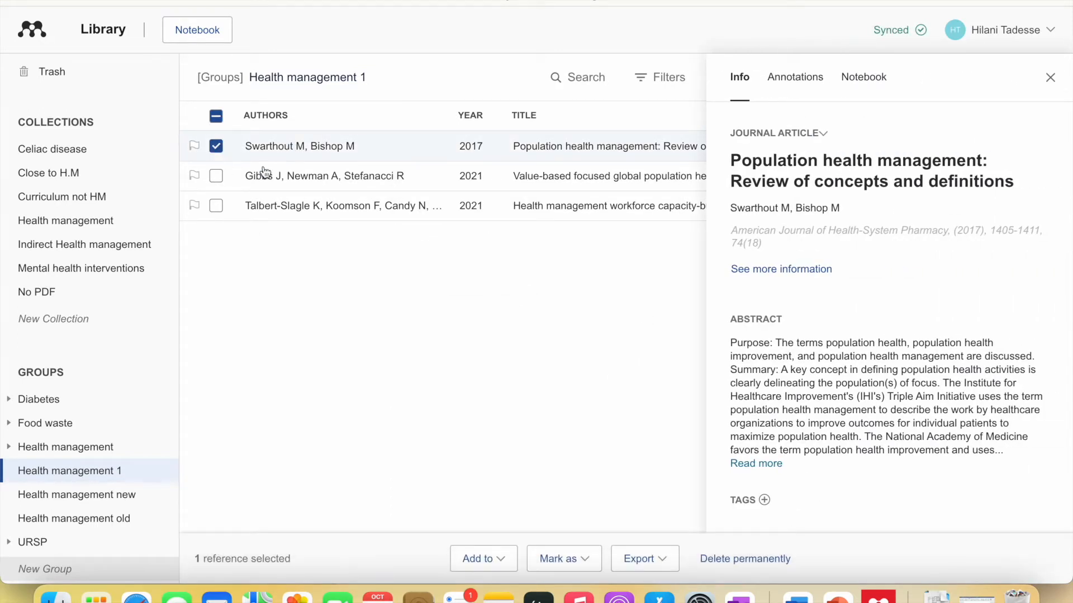
{"action": "left_click", "coordinate": [499, 559]}
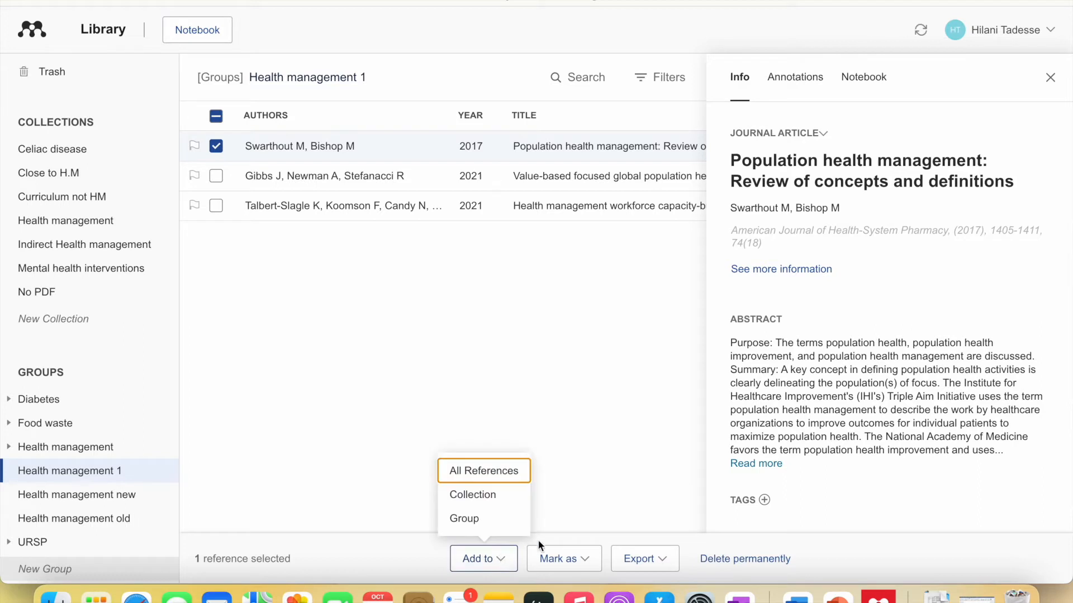
{"action": "left_click", "coordinate": [578, 556]}
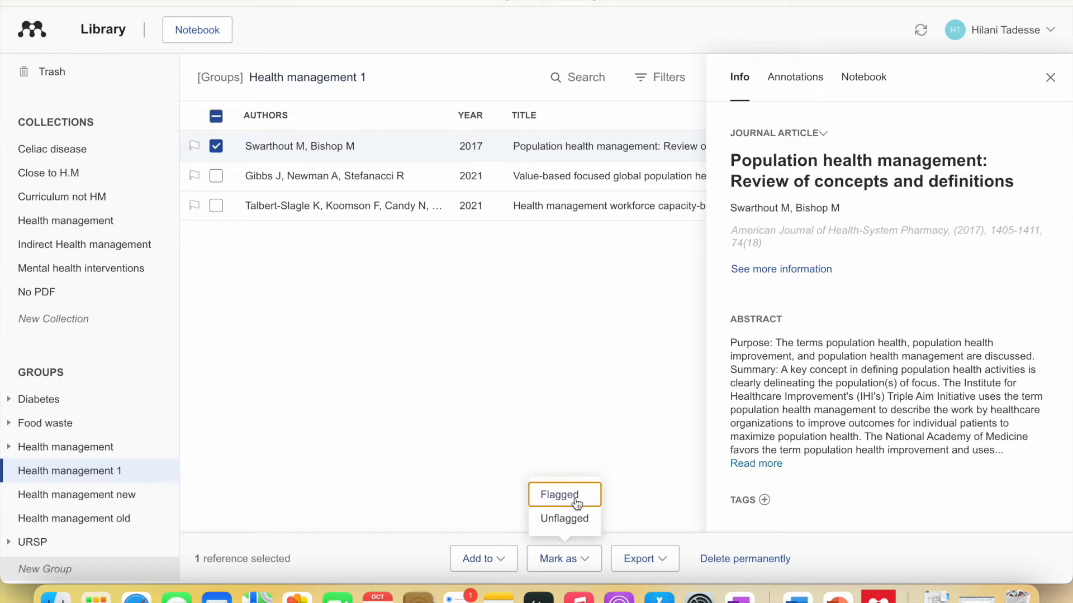
{"action": "left_click", "coordinate": [193, 177]}
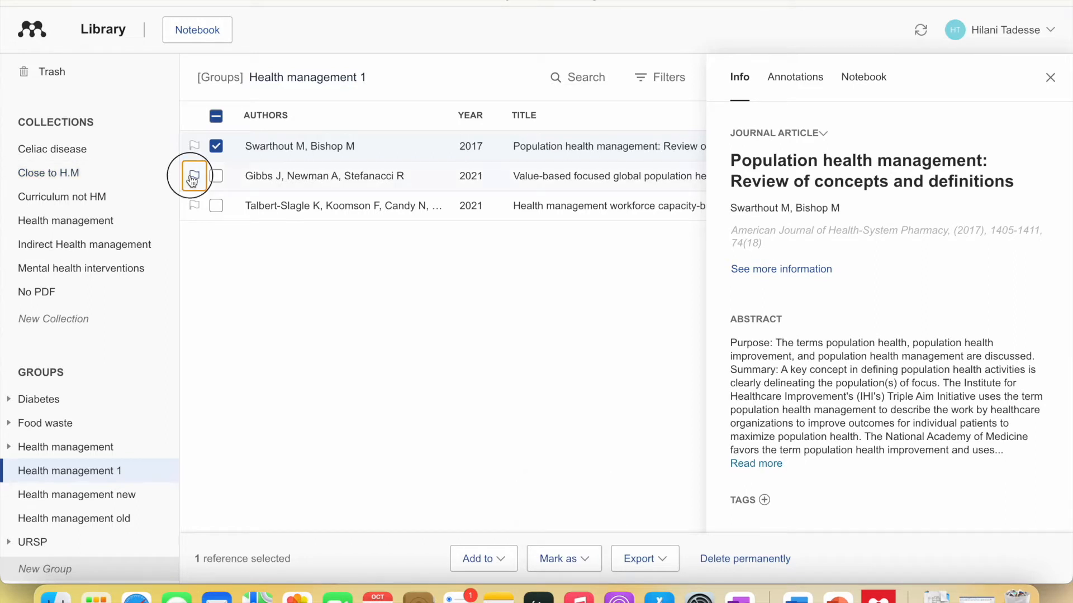
{"action": "left_click", "coordinate": [194, 147]}
{"action": "left_click", "coordinate": [194, 150]}
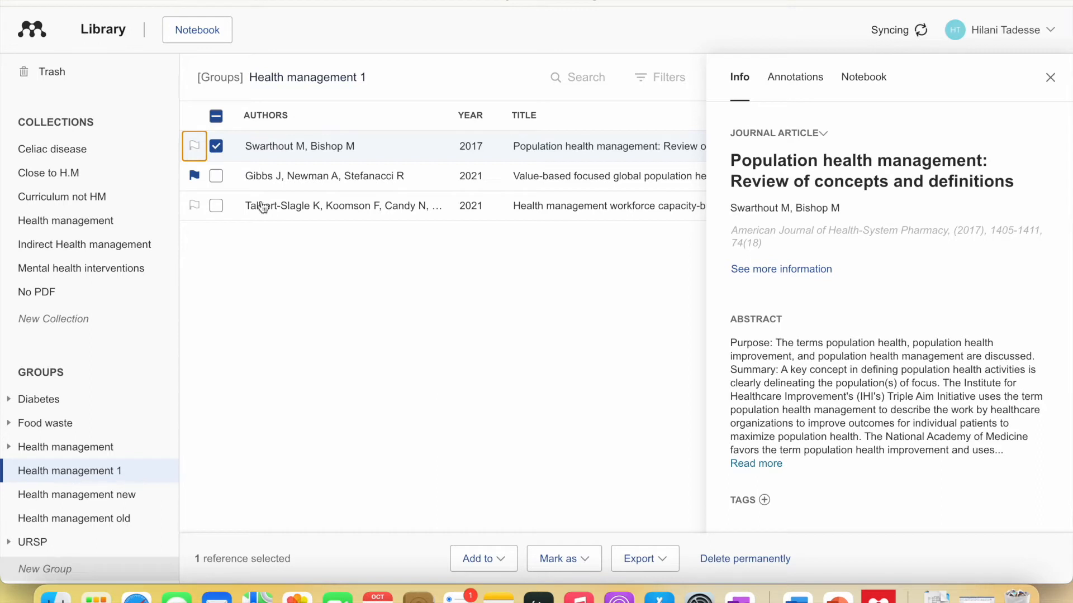
{"action": "left_click", "coordinate": [194, 176]}
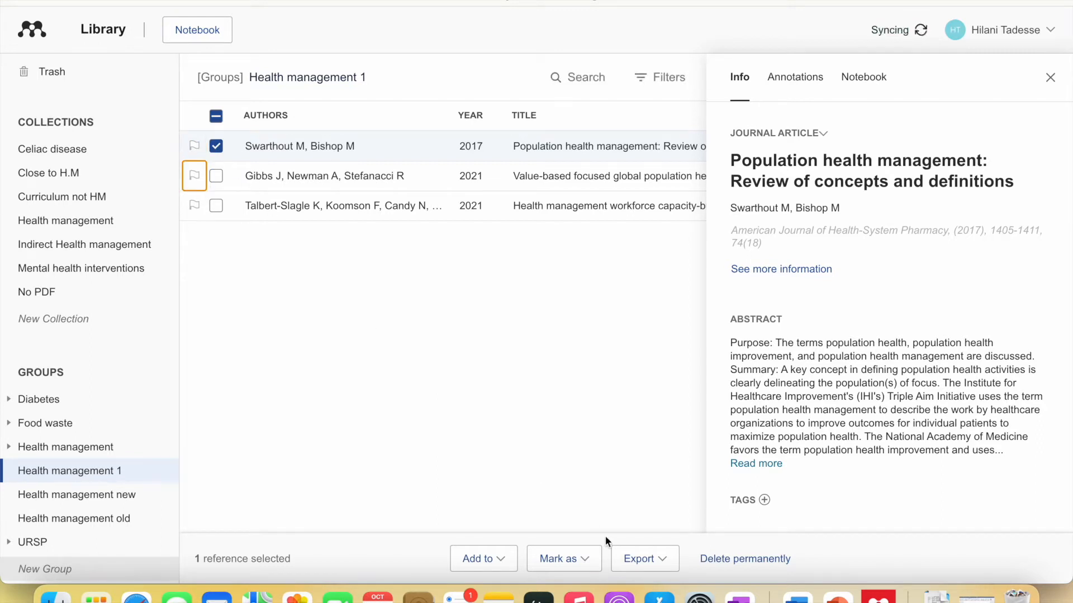
{"action": "left_click", "coordinate": [648, 560]}
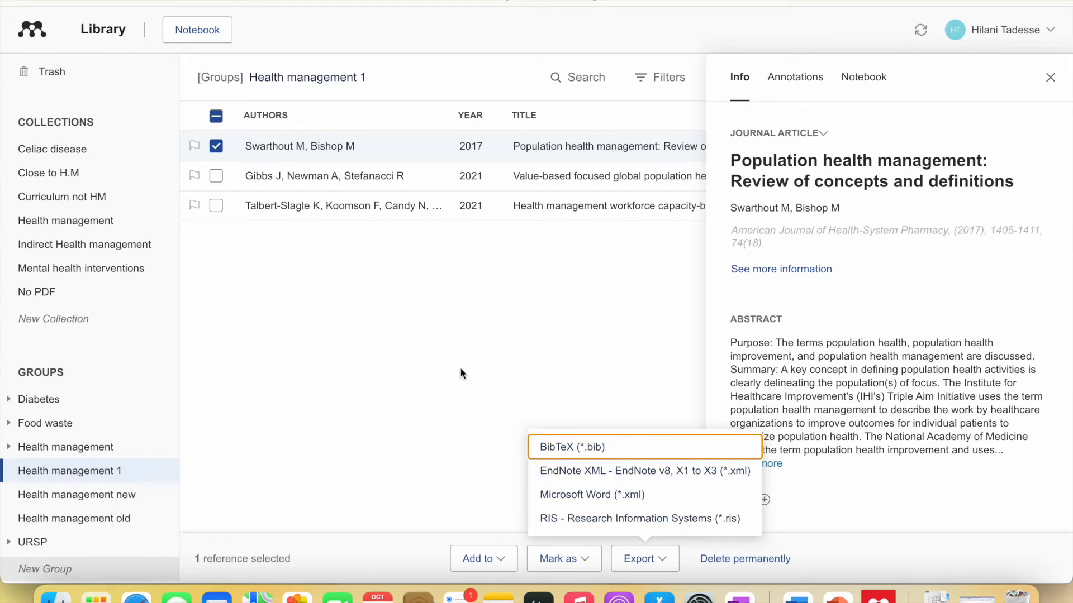
{"action": "left_click", "coordinate": [479, 367]}
{"action": "left_click", "coordinate": [1053, 77]}
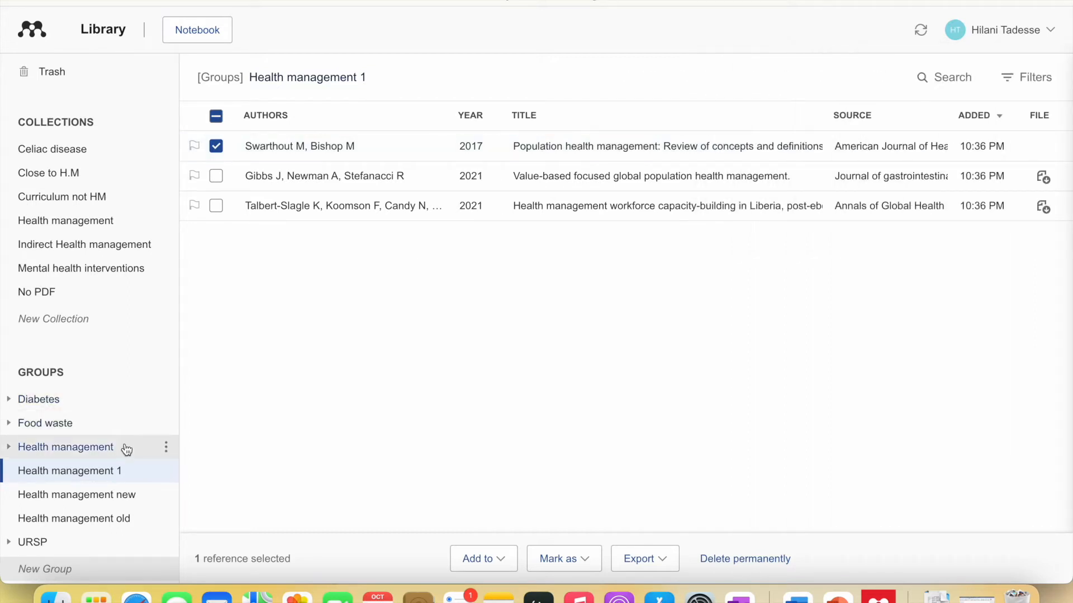
- Reopen the Health management 1 group and briefly view the Swarthout reference's details
{"action": "left_click", "coordinate": [125, 471]}
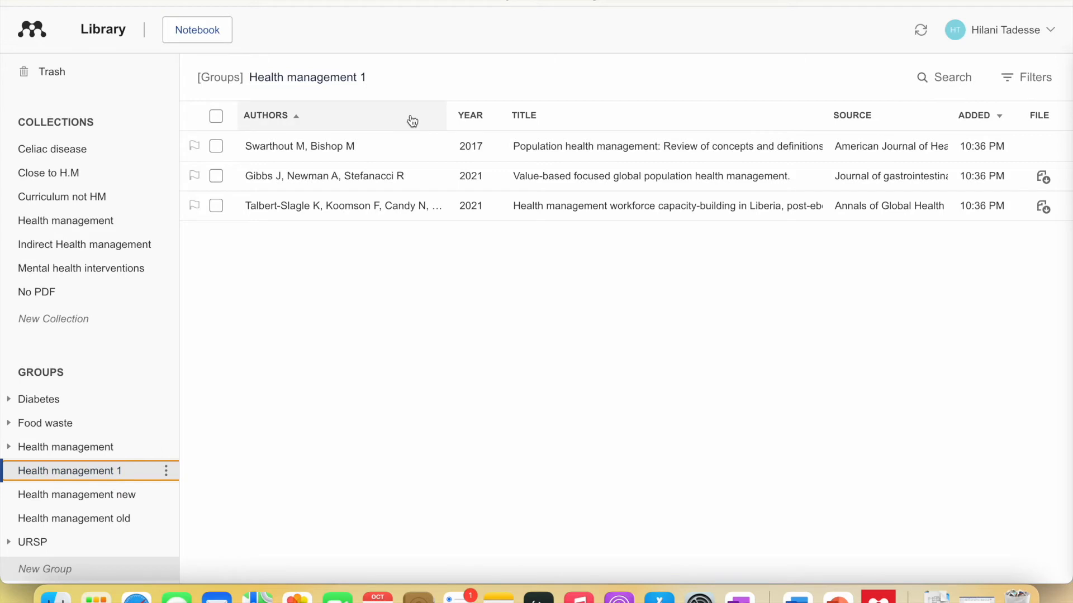
{"action": "left_click", "coordinate": [439, 145]}
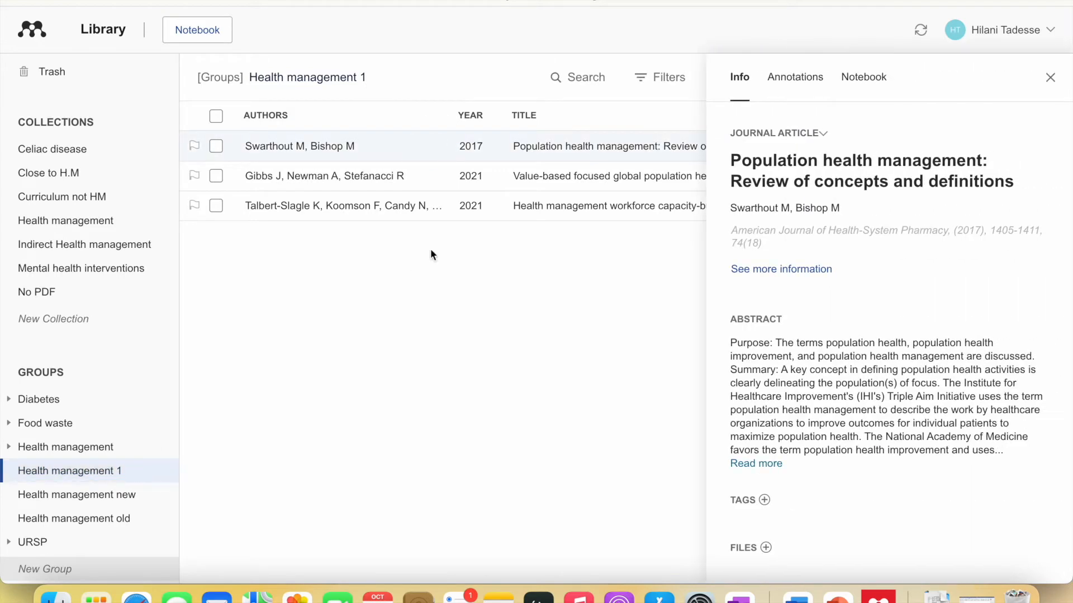
{"action": "left_click", "coordinate": [1052, 81]}
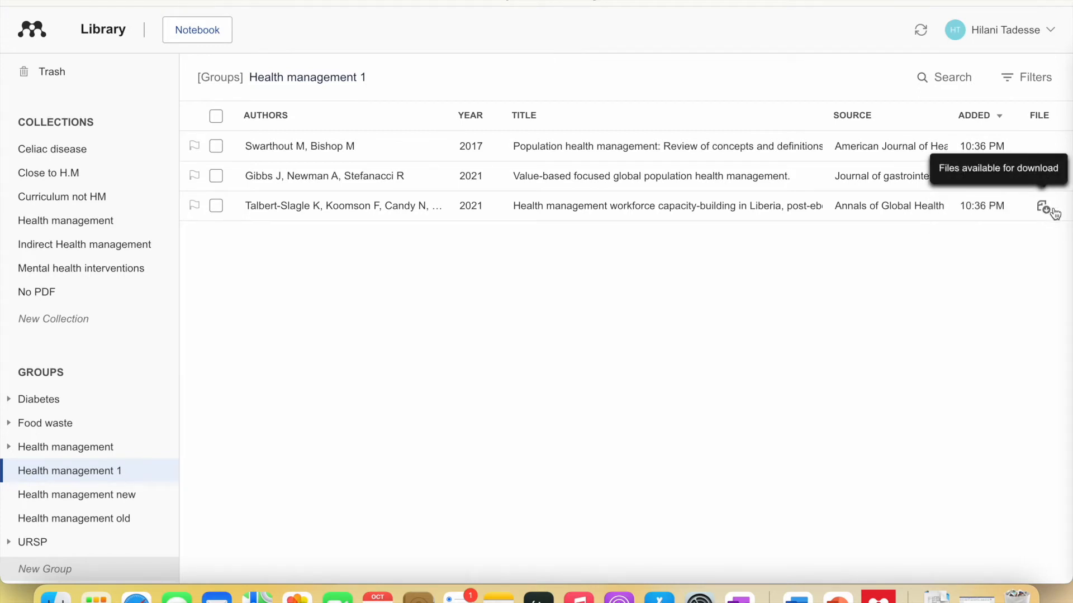
- Refresh the Swarthout 2017 article's metadata with the PMID lookup under Identifiers
{"action": "left_click", "coordinate": [800, 154]}
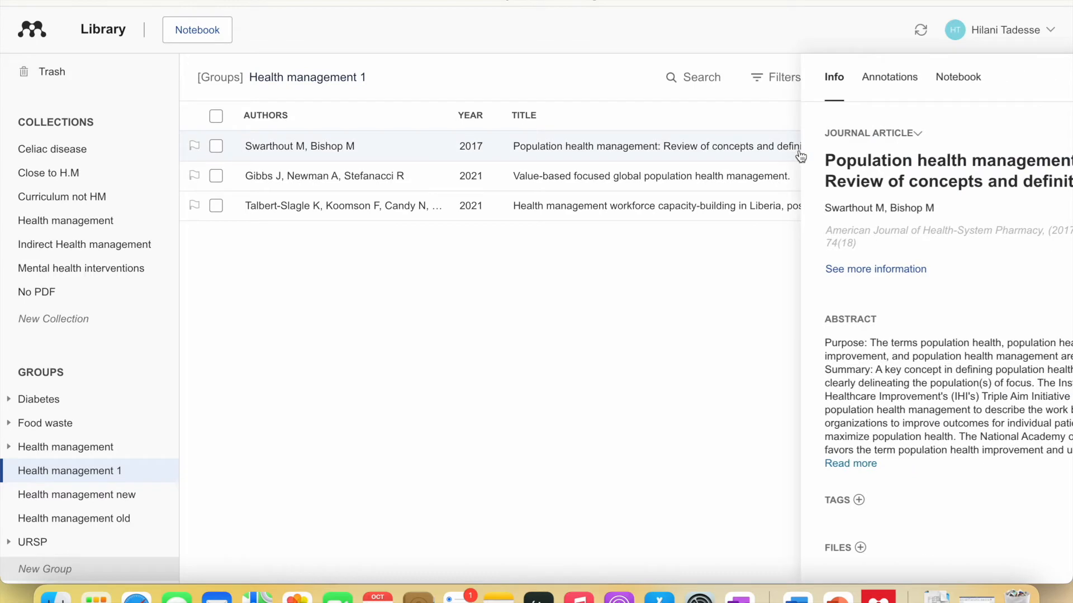
{"action": "scroll", "coordinate": [802, 313], "scroll_direction": "down", "scroll_amount": 5}
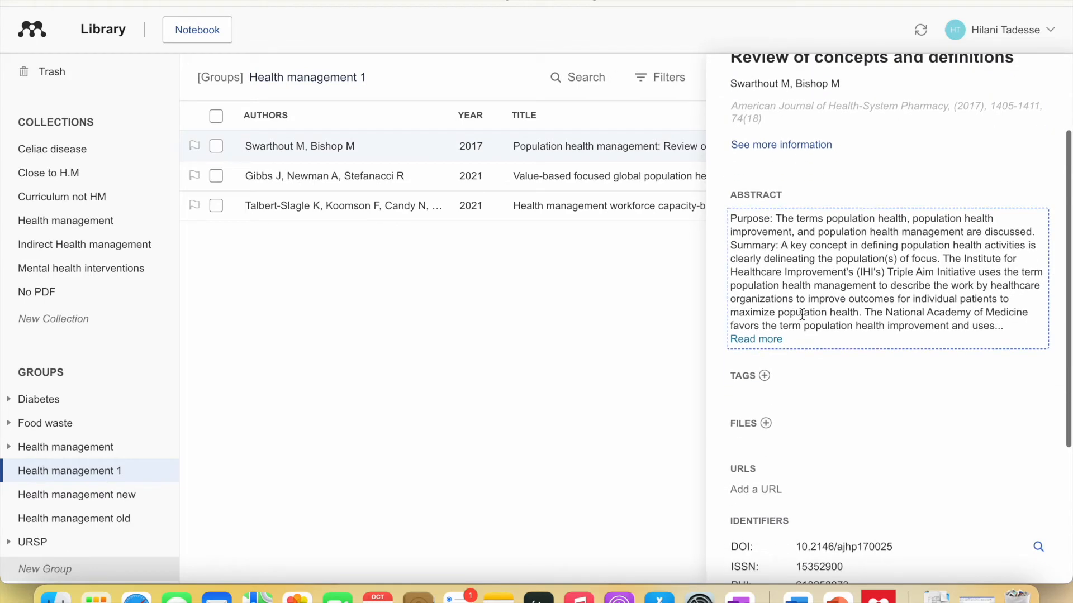
{"action": "scroll", "coordinate": [782, 169], "scroll_direction": "up", "scroll_amount": 2}
{"action": "scroll", "coordinate": [782, 168], "scroll_direction": "down", "scroll_amount": 5}
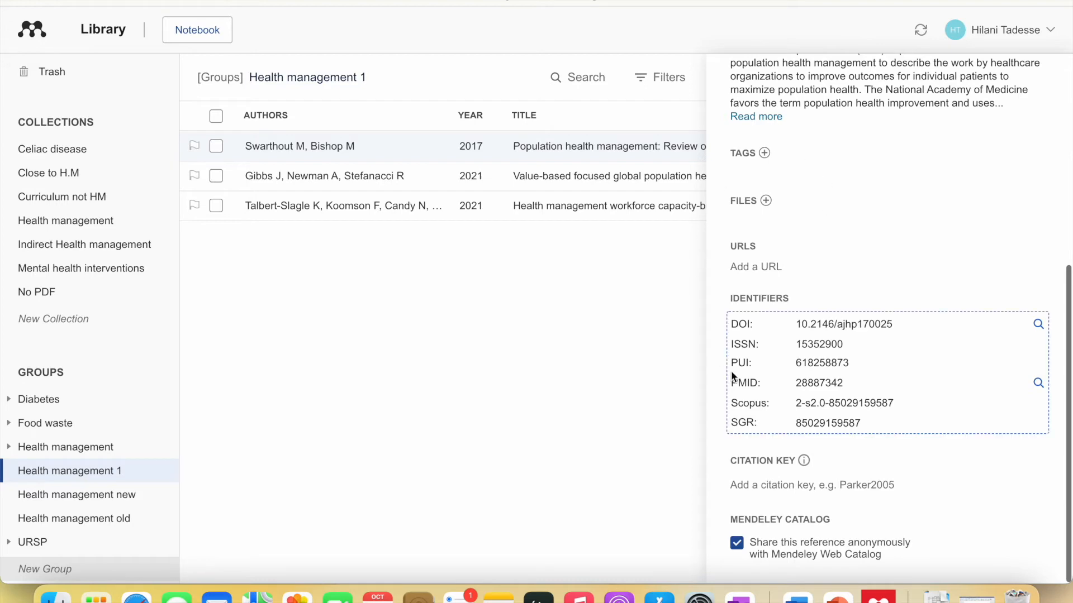
{"action": "scroll", "coordinate": [829, 270], "scroll_direction": "up", "scroll_amount": 6}
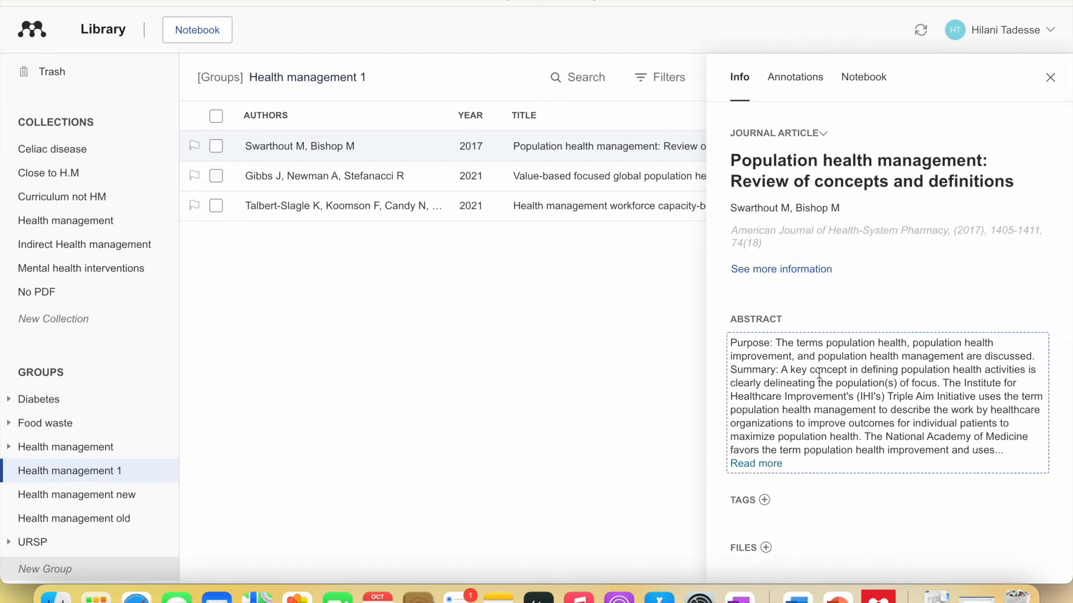
{"action": "scroll", "coordinate": [821, 352], "scroll_direction": "down", "scroll_amount": 3}
{"action": "scroll", "coordinate": [816, 385], "scroll_direction": "down", "scroll_amount": 1}
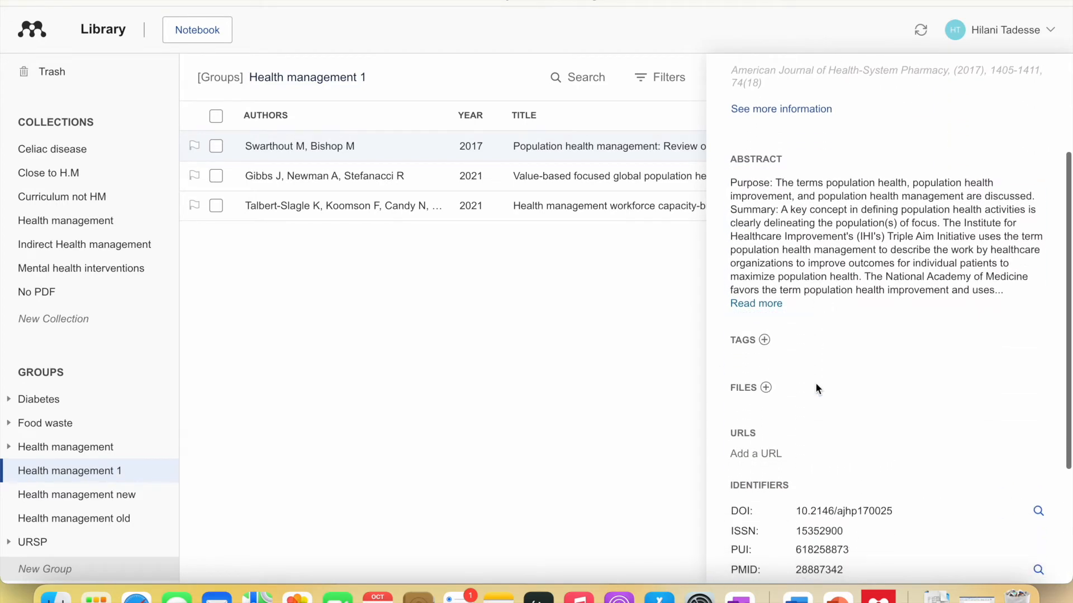
{"action": "scroll", "coordinate": [776, 352], "scroll_direction": "down", "scroll_amount": 1}
{"action": "scroll", "coordinate": [783, 352], "scroll_direction": "down", "scroll_amount": 2}
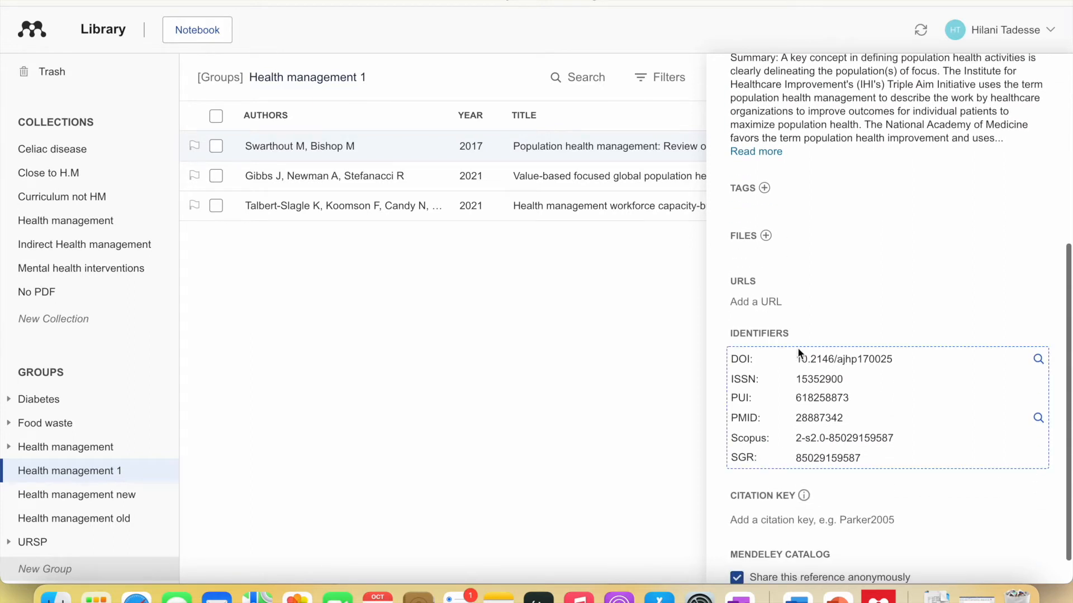
{"action": "left_click", "coordinate": [1038, 416]}
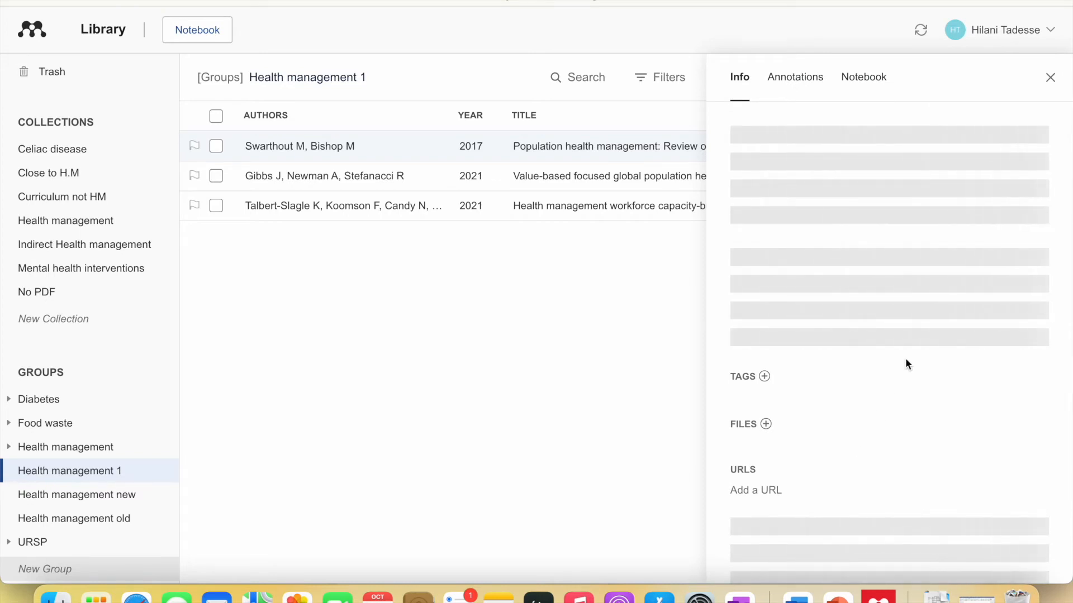
{"action": "scroll", "coordinate": [799, 517], "scroll_direction": "down", "scroll_amount": 1}
{"action": "scroll", "coordinate": [799, 517], "scroll_direction": "down", "scroll_amount": 5}
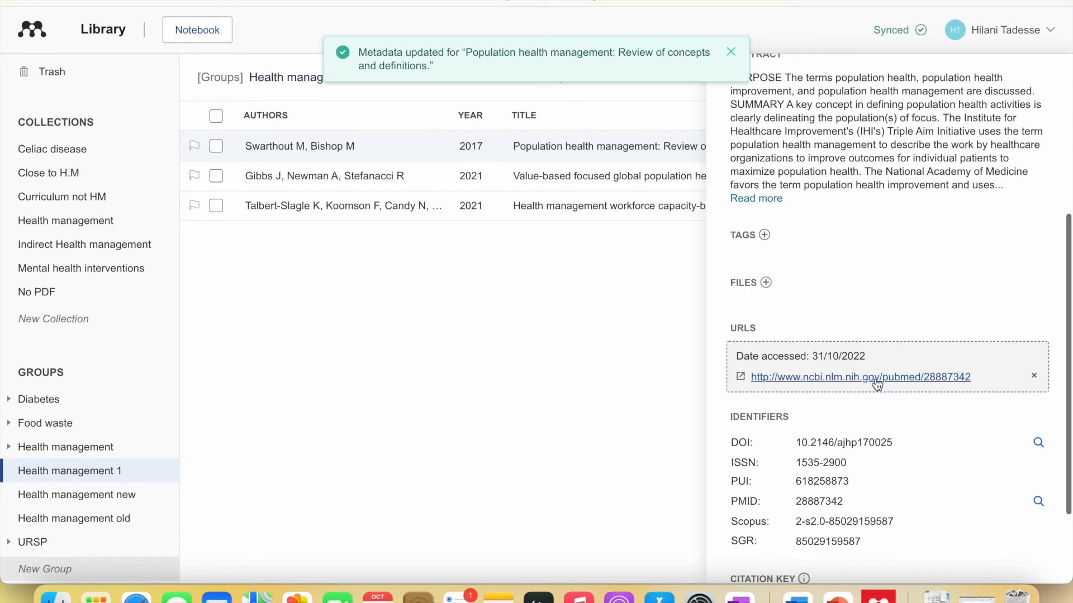
- Open the review's PubMed page in Safari, follow its Oxford Academic link, and return to Mendeley
{"action": "left_click", "coordinate": [875, 377]}
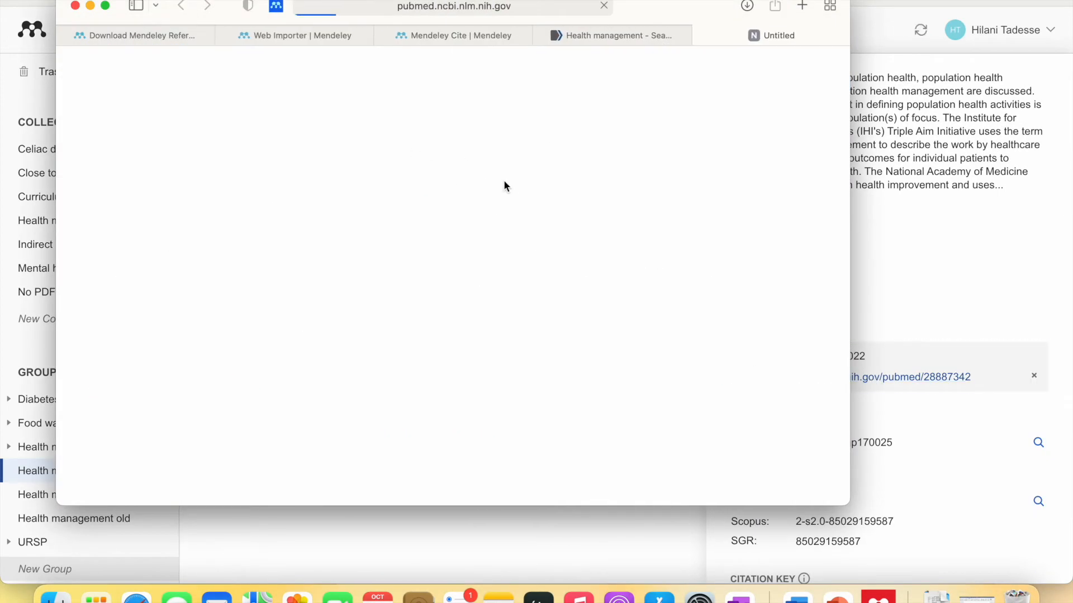
{"action": "scroll", "coordinate": [414, 360], "scroll_direction": "down", "scroll_amount": 10}
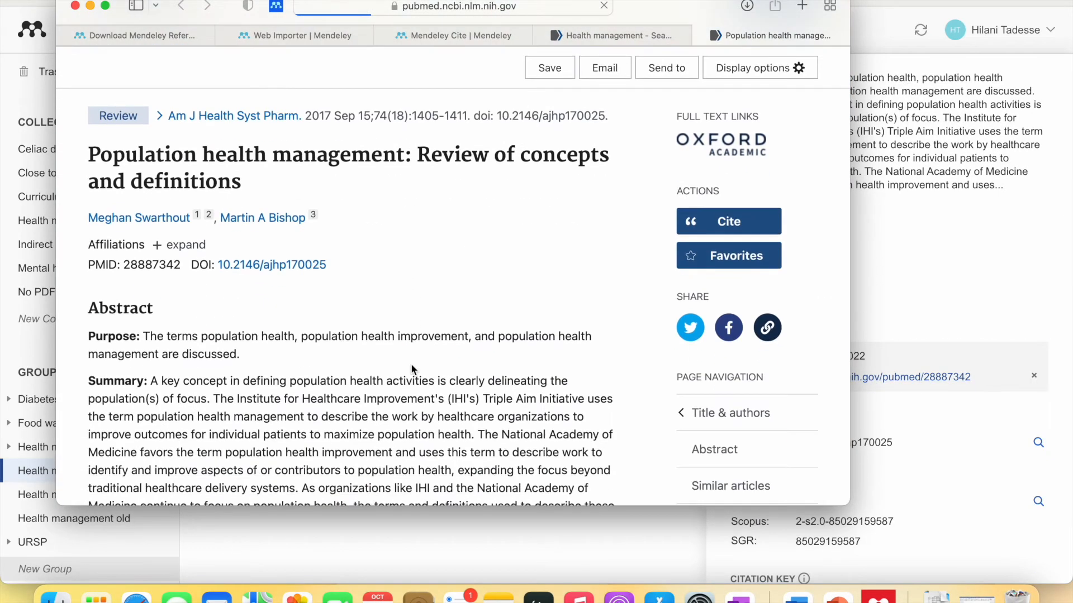
{"action": "scroll", "coordinate": [412, 365], "scroll_direction": "up", "scroll_amount": 12}
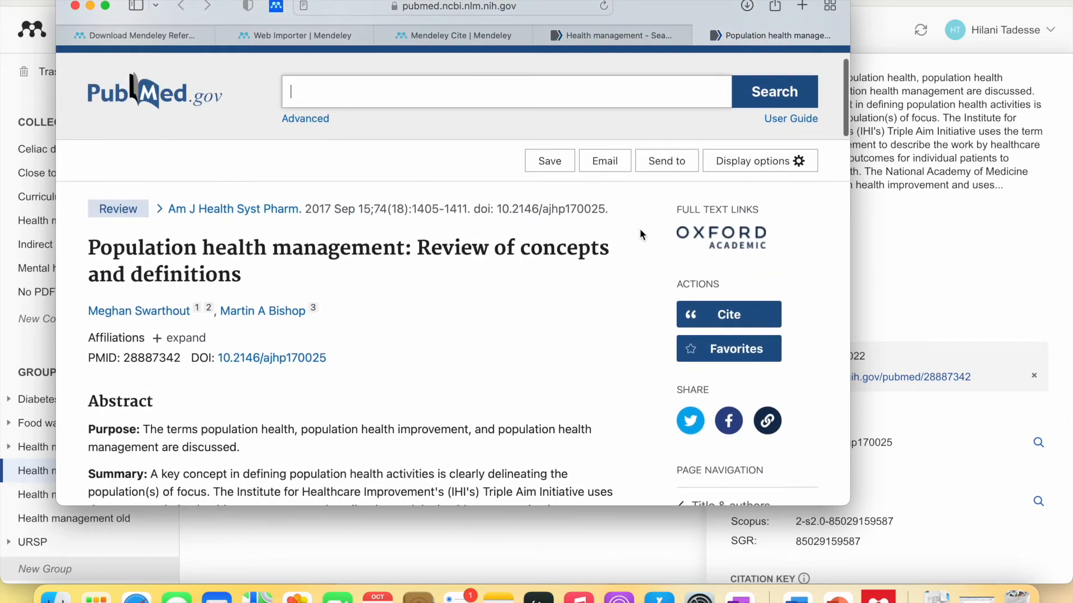
{"action": "left_click", "coordinate": [729, 242]}
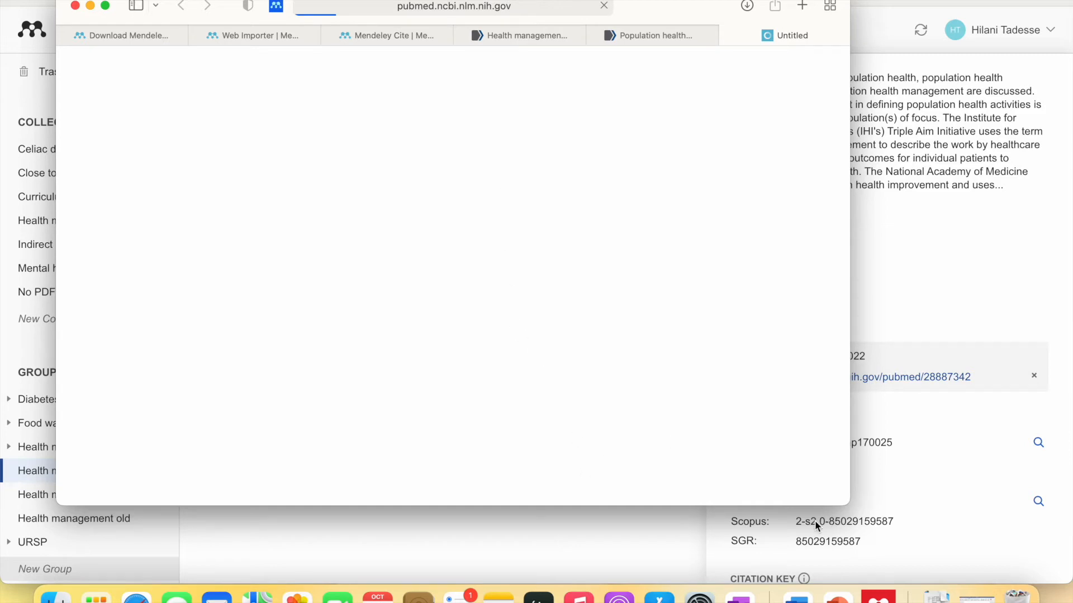
{"action": "left_click", "coordinate": [903, 296]}
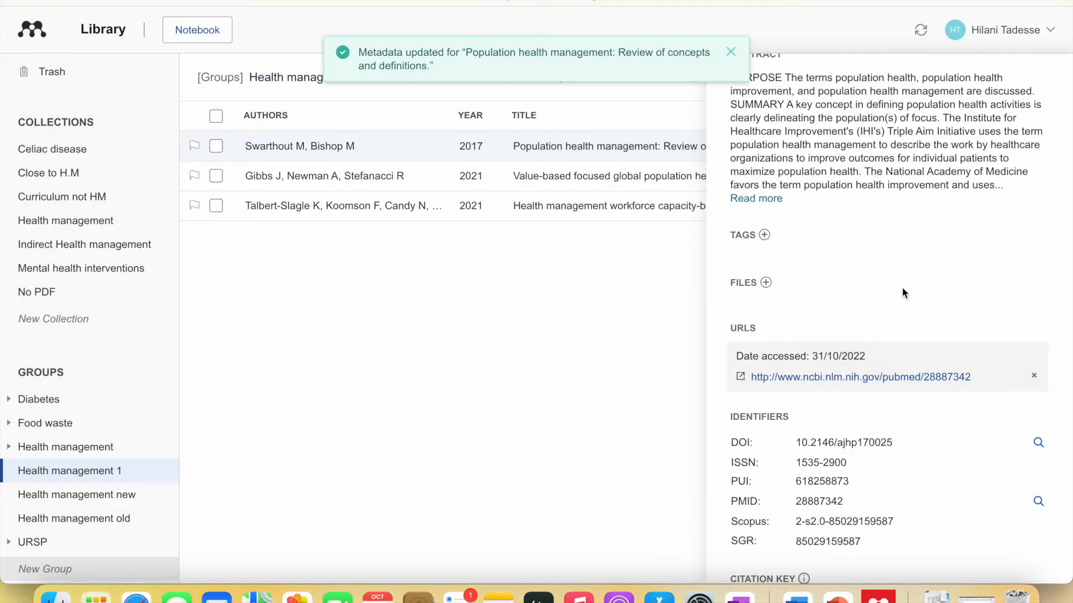
- Cancel the attach-file picker without adding a PDF and scroll the details back to the top
{"action": "left_click", "coordinate": [765, 282]}
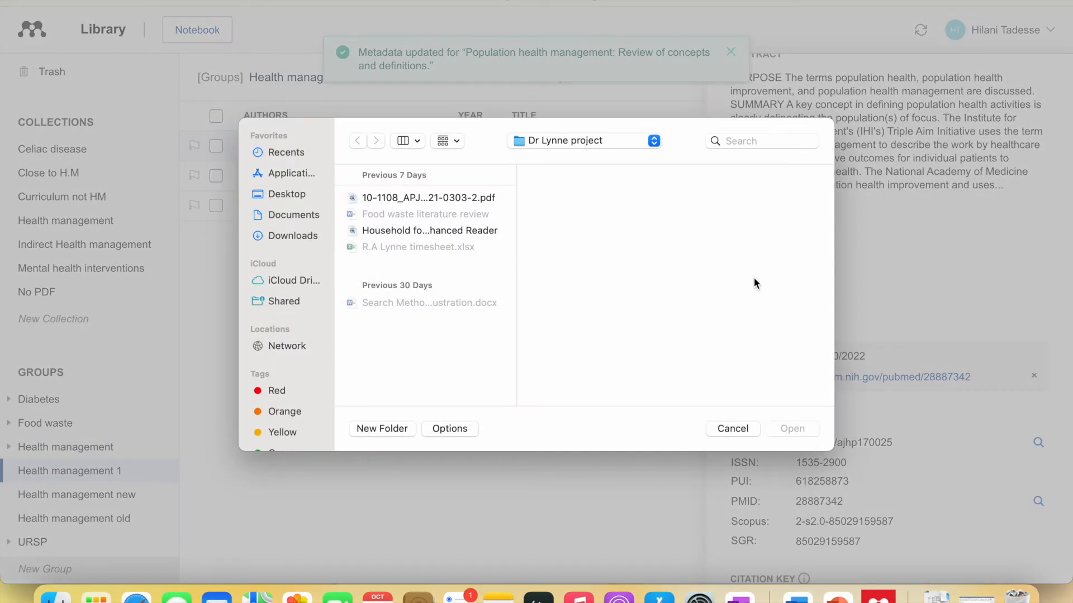
{"action": "left_click", "coordinate": [484, 231]}
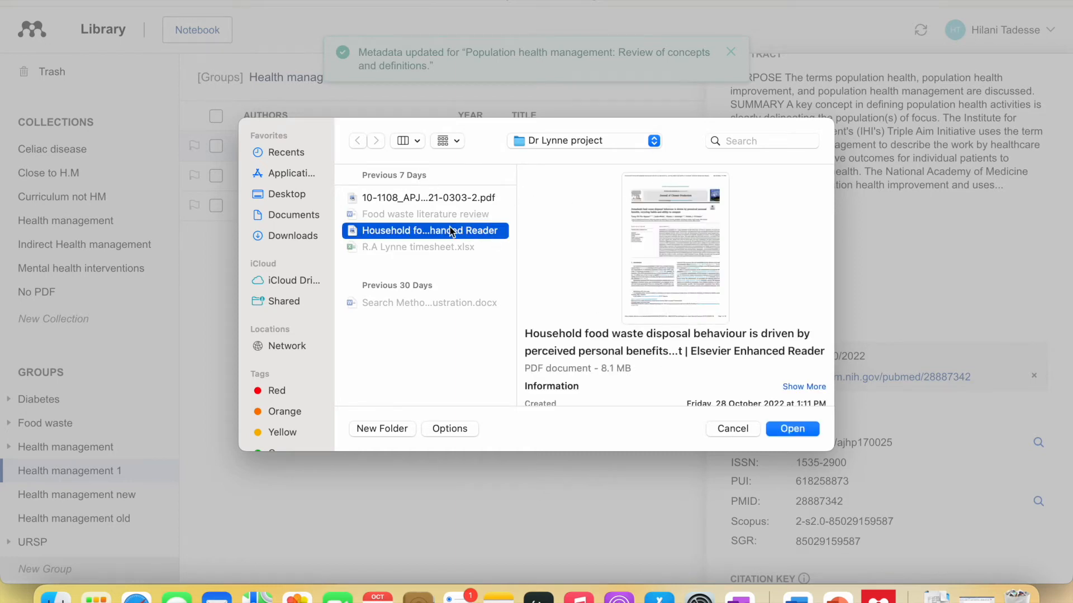
{"action": "left_click", "coordinate": [744, 428]}
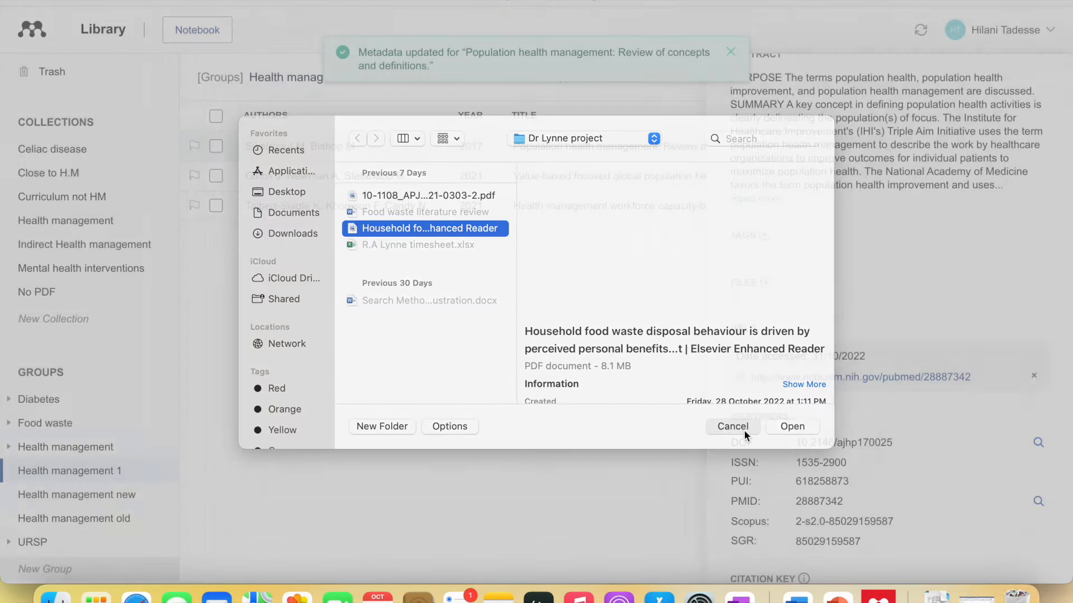
{"action": "scroll", "coordinate": [883, 190], "scroll_direction": "up", "scroll_amount": 3}
{"action": "scroll", "coordinate": [883, 186], "scroll_direction": "up", "scroll_amount": 3}
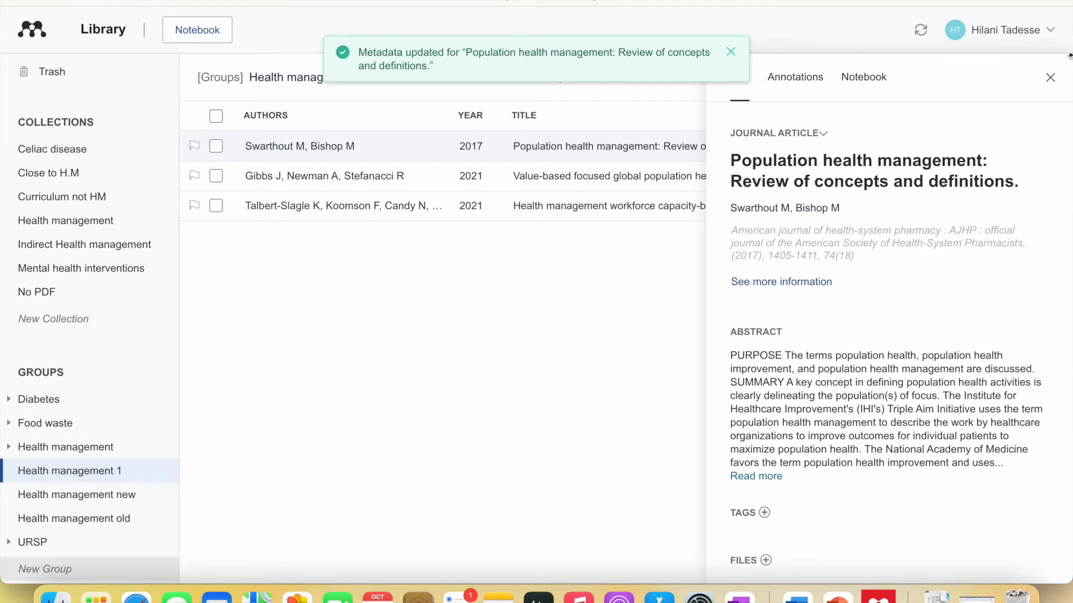
- Open the Value-based focused global population health management PDF and expand its full abstract
{"action": "left_click", "coordinate": [1051, 77]}
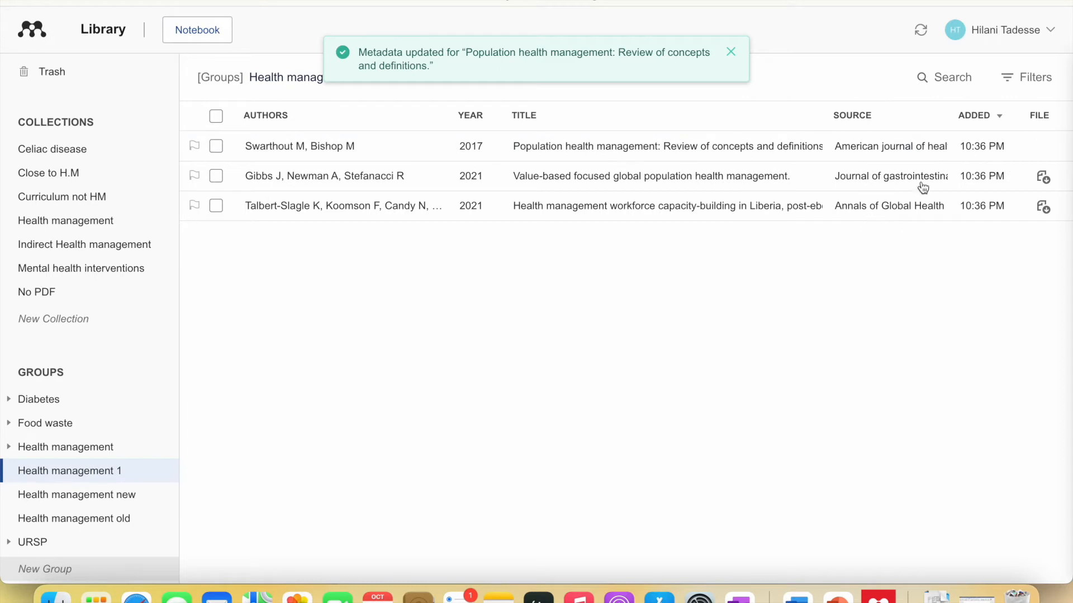
{"action": "left_click", "coordinate": [853, 178]}
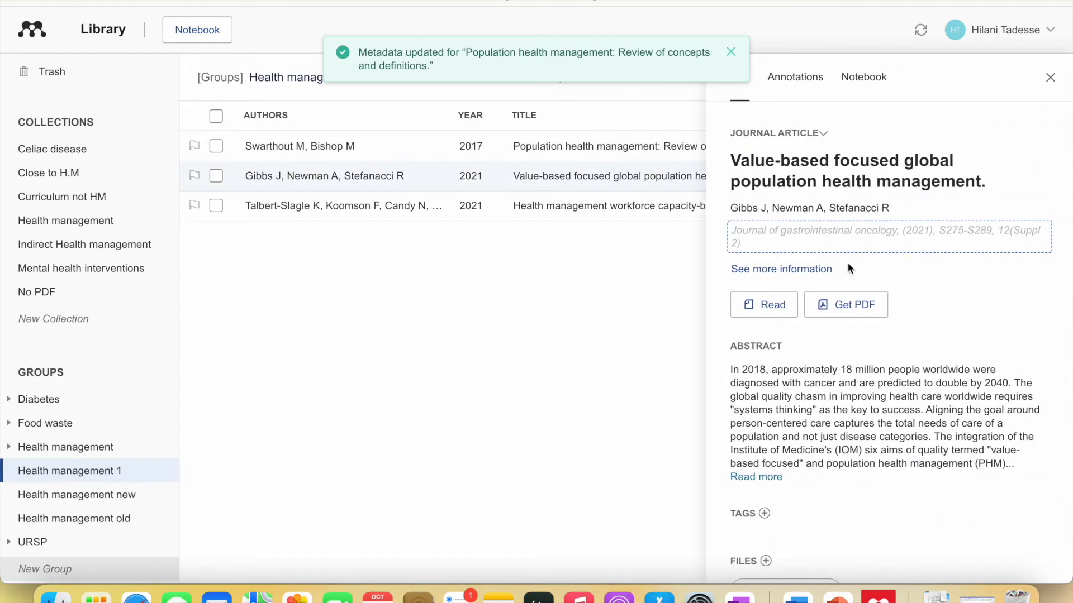
{"action": "left_click", "coordinate": [773, 303]}
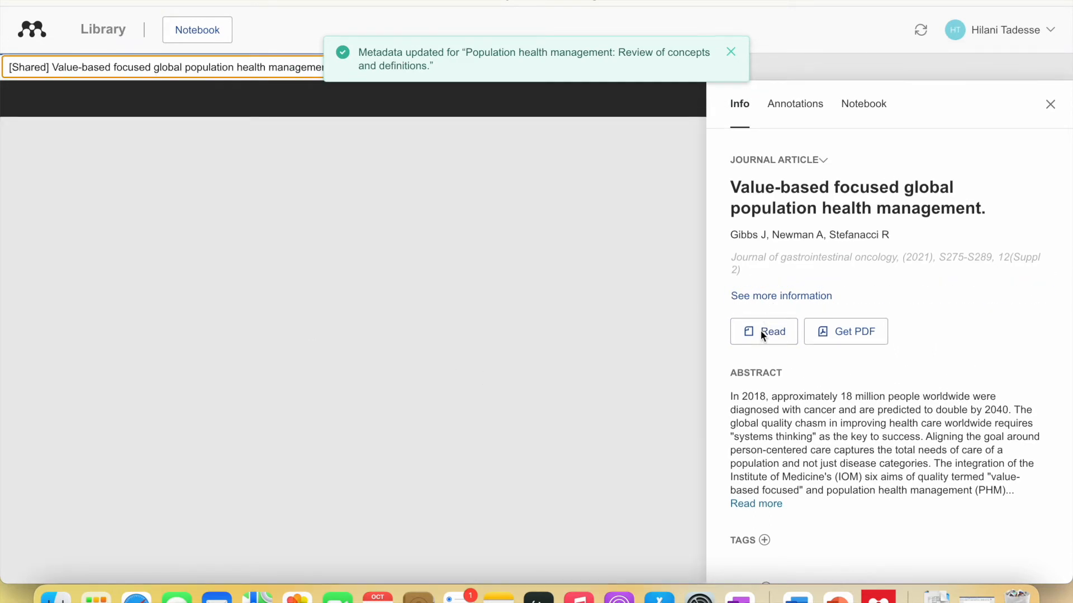
{"action": "scroll", "coordinate": [774, 399], "scroll_direction": "down", "scroll_amount": 2}
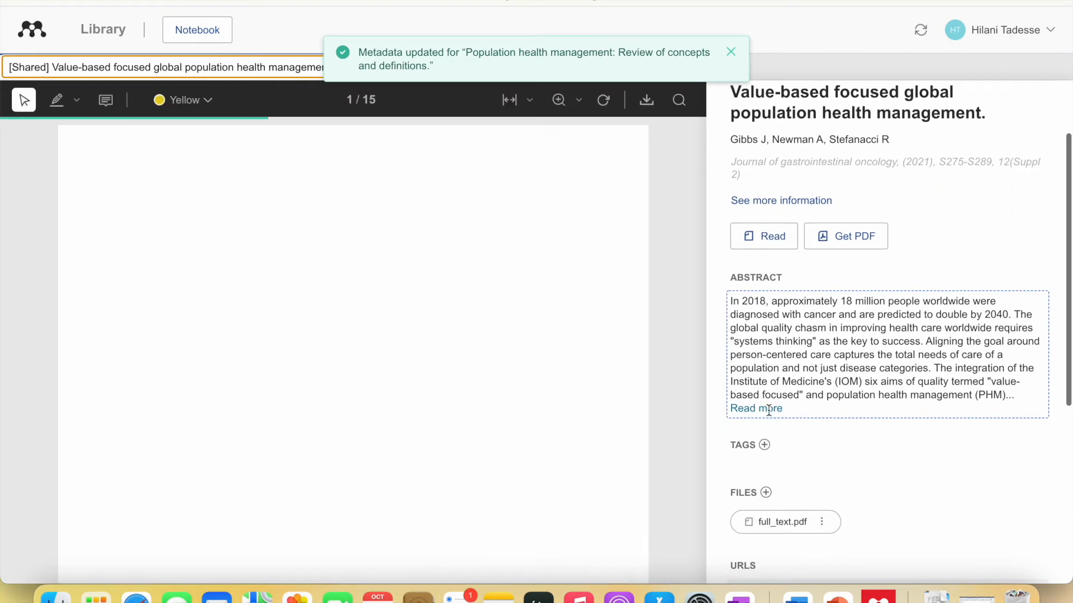
{"action": "left_click", "coordinate": [773, 410]}
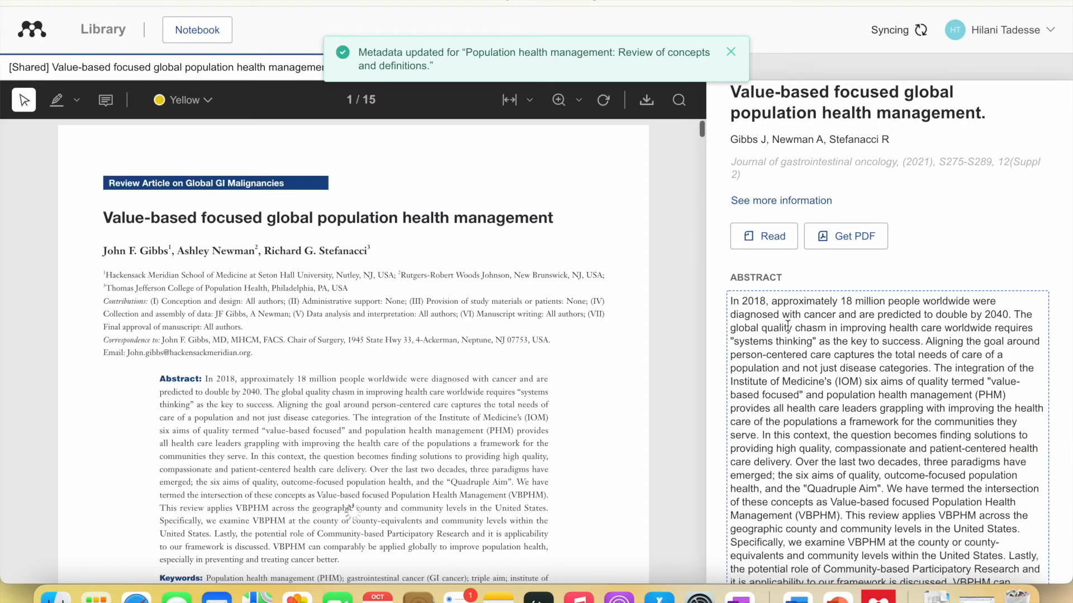
{"action": "scroll", "coordinate": [788, 327], "scroll_direction": "down", "scroll_amount": 1}
{"action": "double_click", "coordinate": [790, 328]}
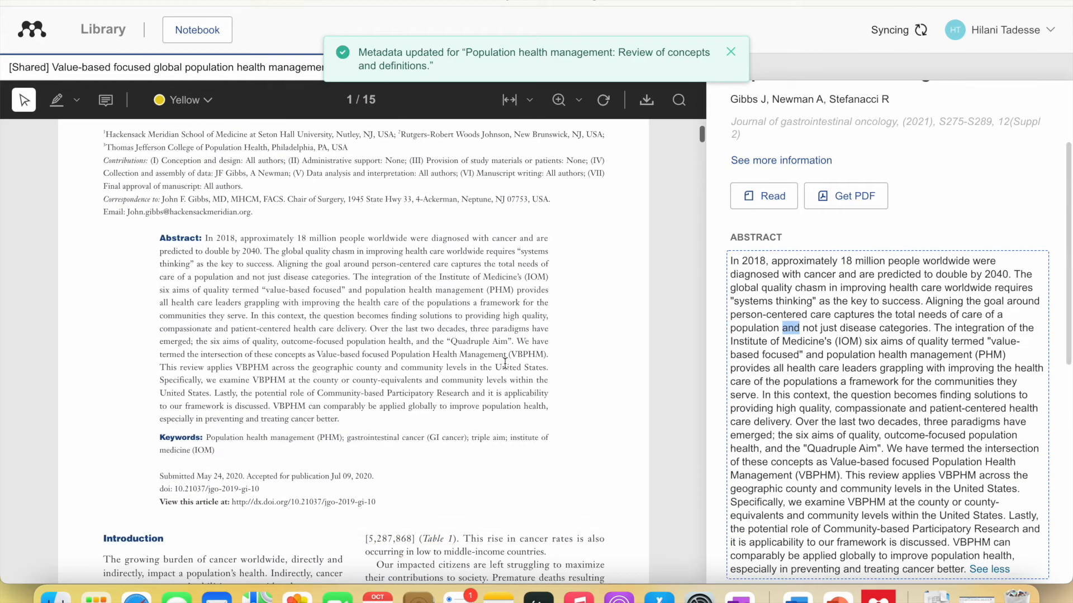
{"action": "scroll", "coordinate": [885, 341], "scroll_direction": "down", "scroll_amount": 10}
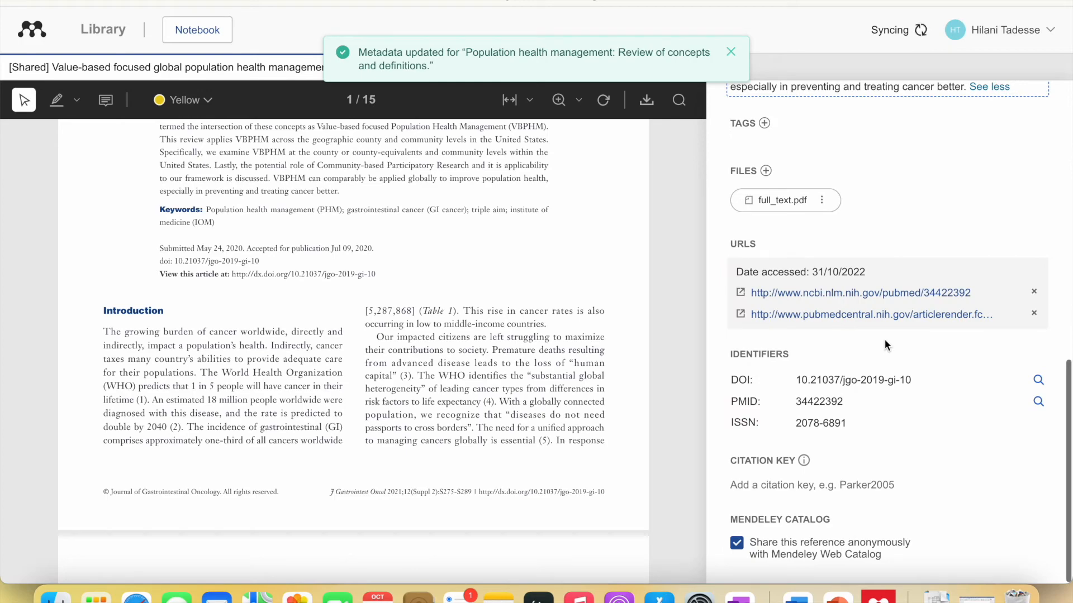
{"action": "scroll", "coordinate": [884, 338], "scroll_direction": "up", "scroll_amount": 12}
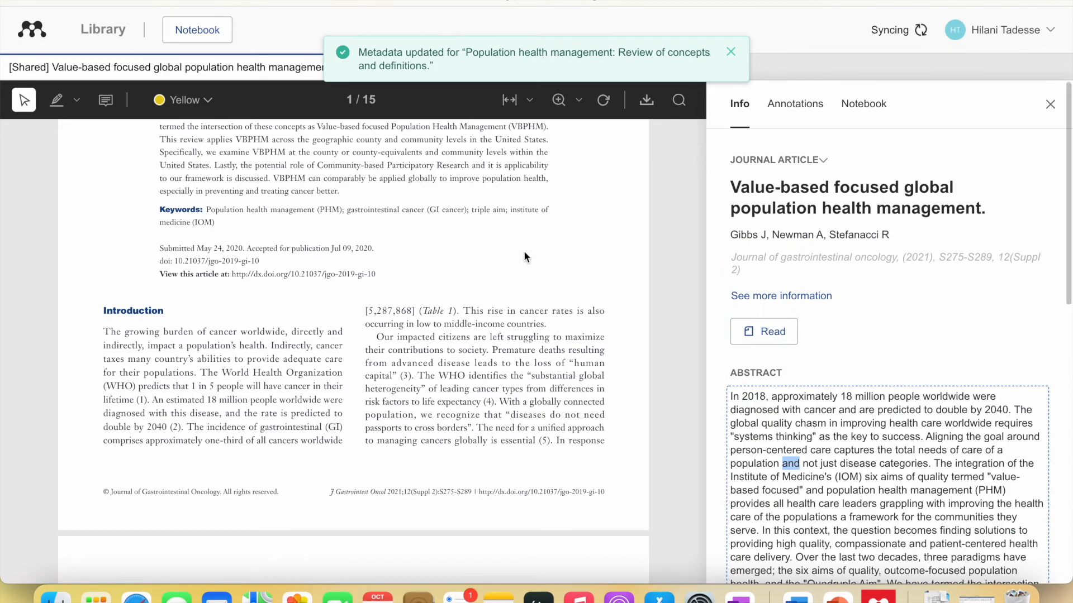
{"action": "left_click", "coordinate": [731, 52]}
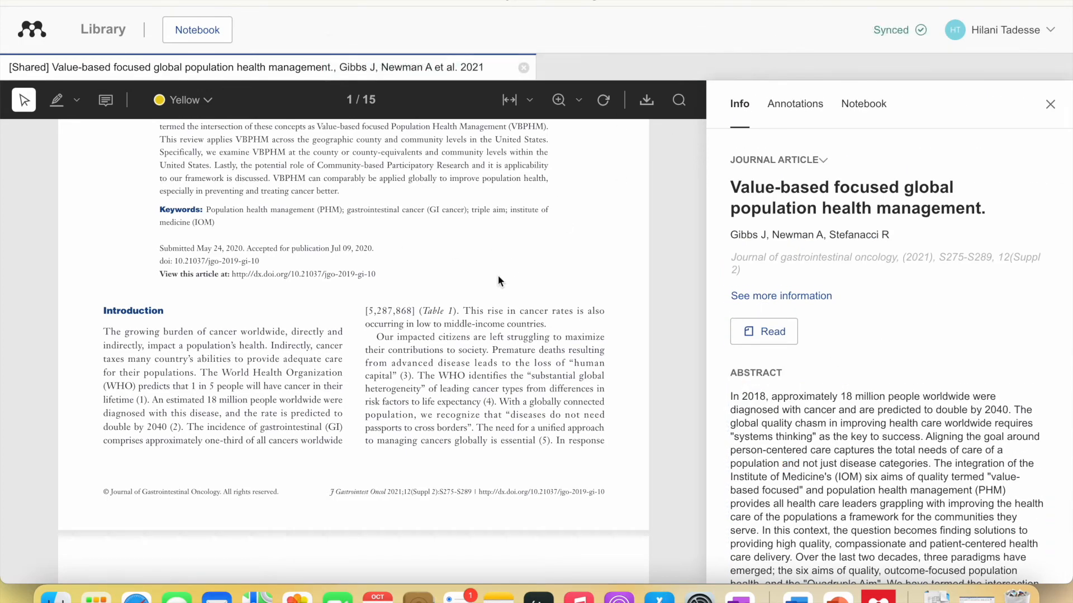
{"action": "scroll", "coordinate": [498, 275], "scroll_direction": "up", "scroll_amount": 5}
- Return to the group's library, toggle full screen on and off, and bring Safari forward
{"action": "left_click", "coordinate": [111, 34]}
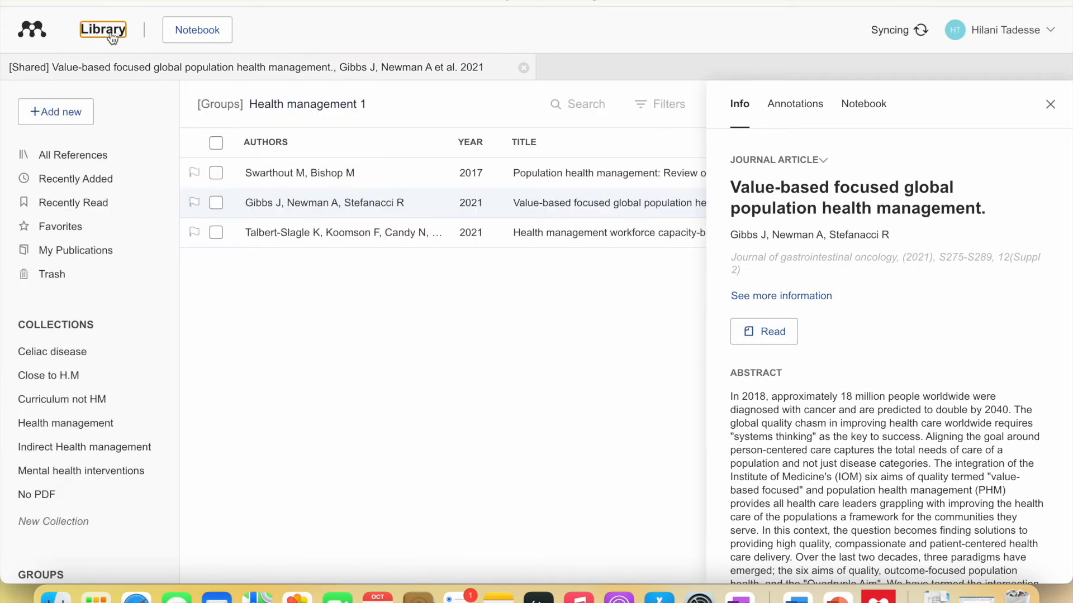
{"action": "left_click", "coordinate": [45, 3]}
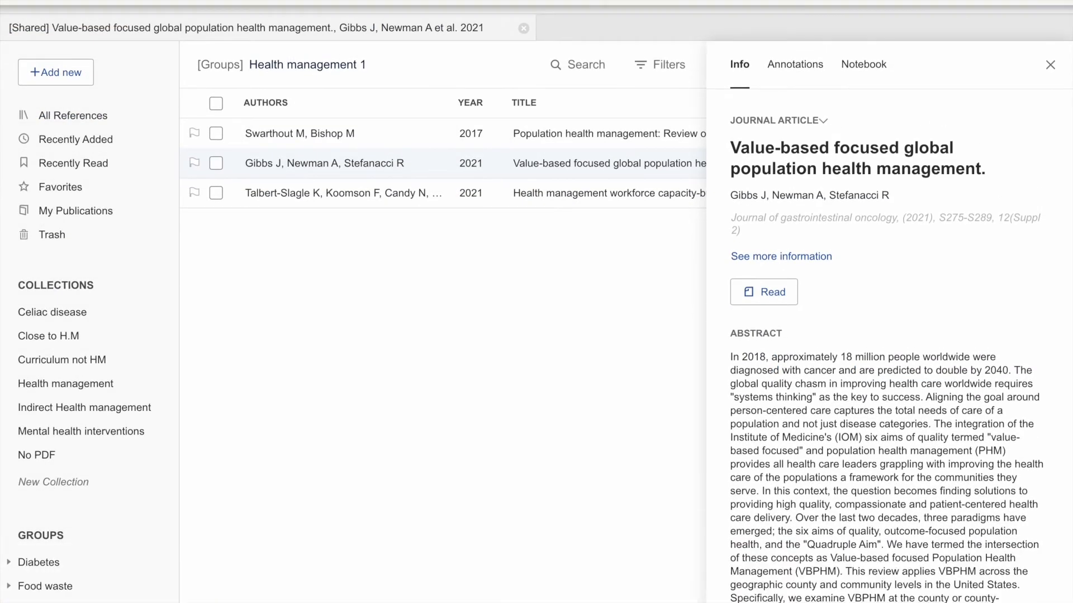
{"action": "left_click", "coordinate": [44, 3]}
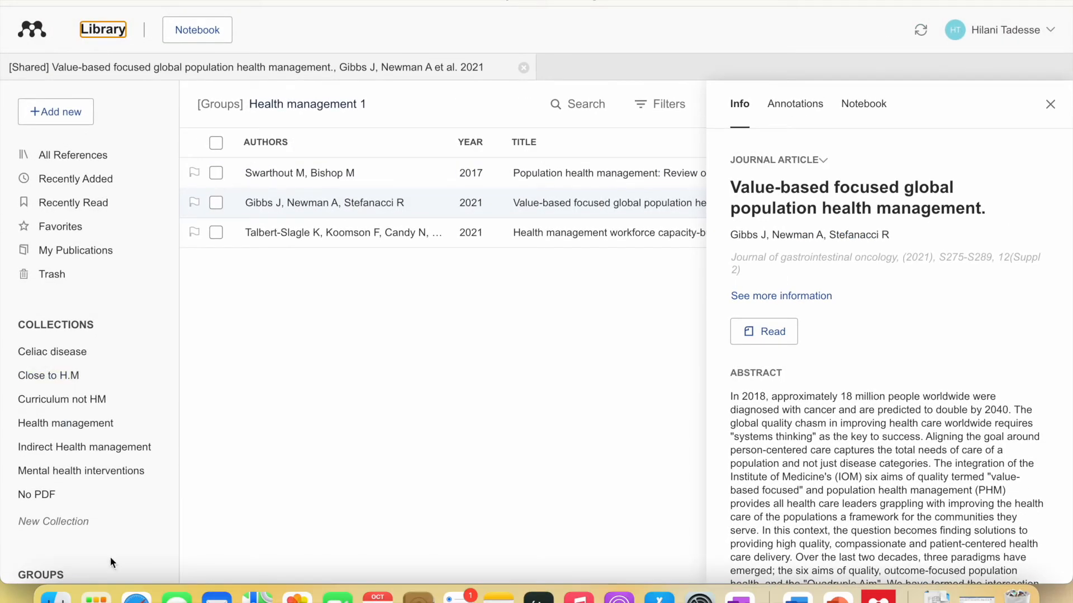
{"action": "left_click", "coordinate": [136, 599]}
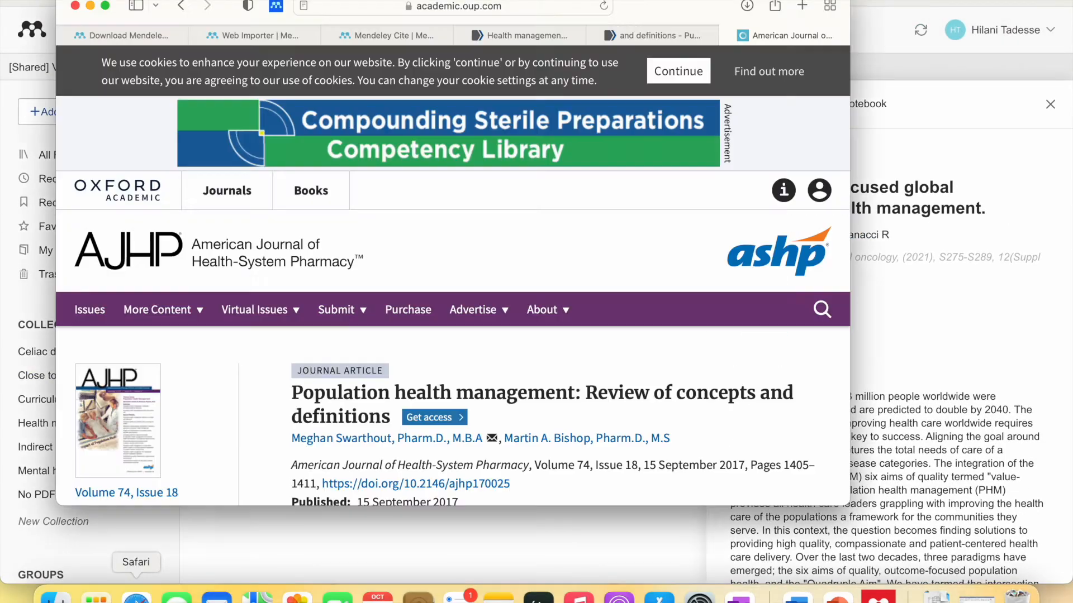
- View the PubMed record, then start a new tab with 'Pro' typed toward ProQuest
{"action": "left_click", "coordinate": [705, 31]}
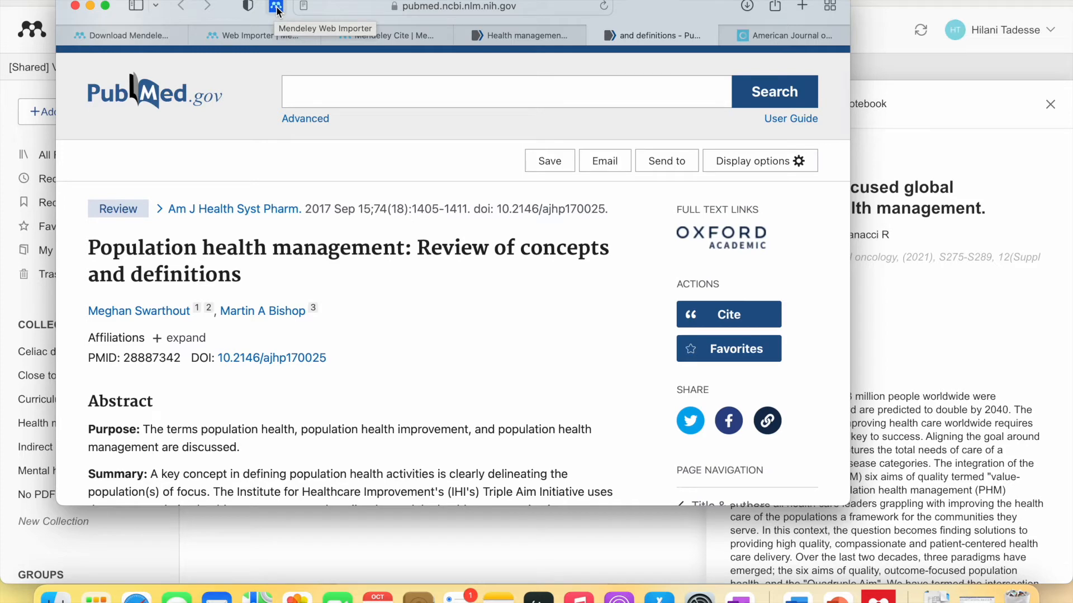
{"action": "left_click", "coordinate": [802, 5]}
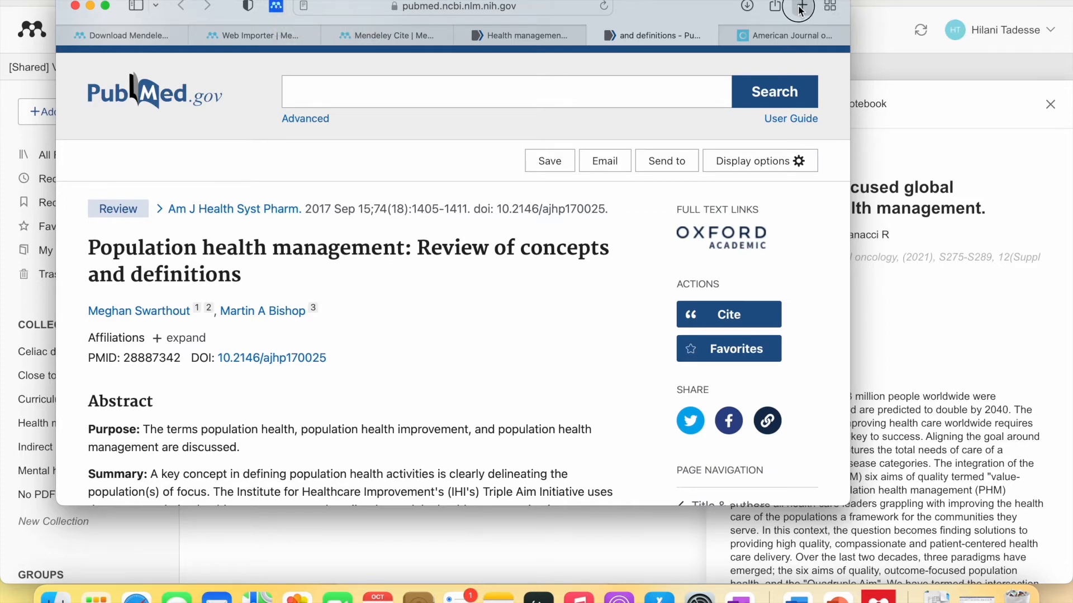
{"action": "type", "text": "ProQuest"}
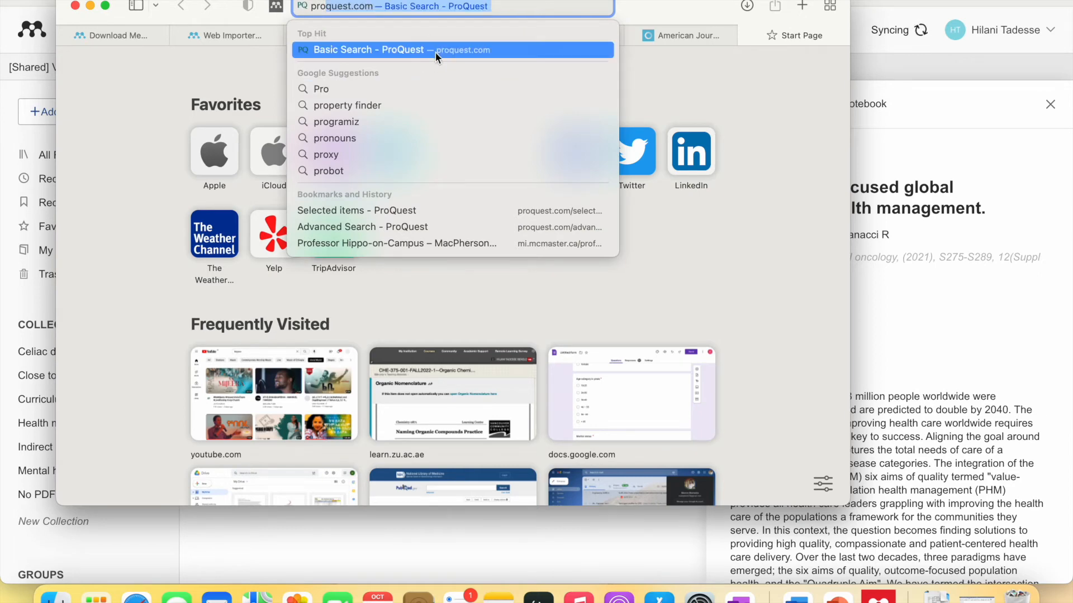
- Search ProQuest Basic Search for 'Health management' and browse the 16,207,696 results
{"action": "left_click", "coordinate": [434, 50]}
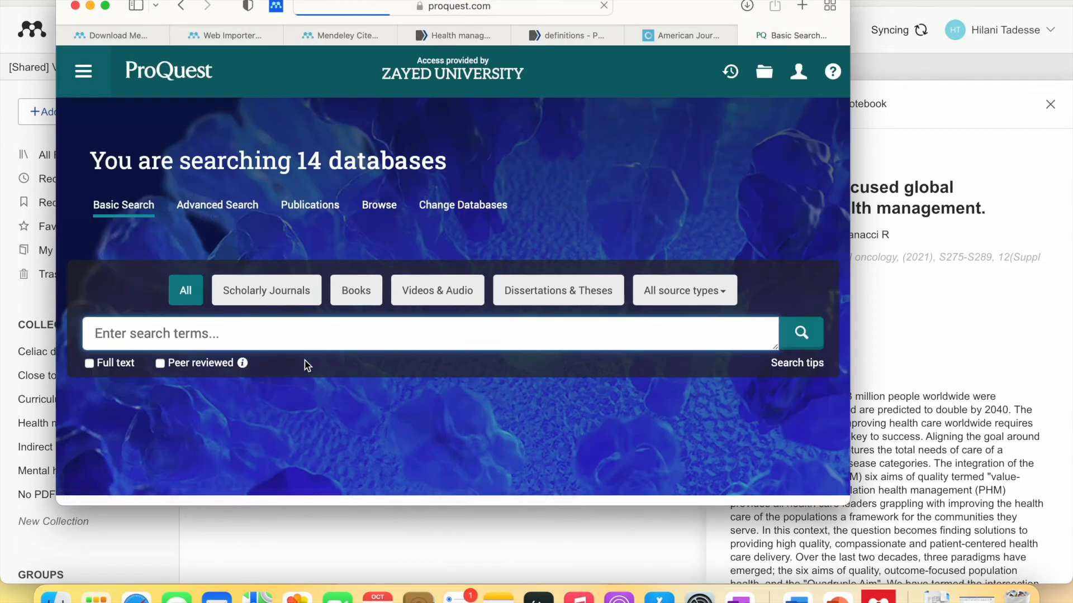
{"action": "type", "text": "He"}
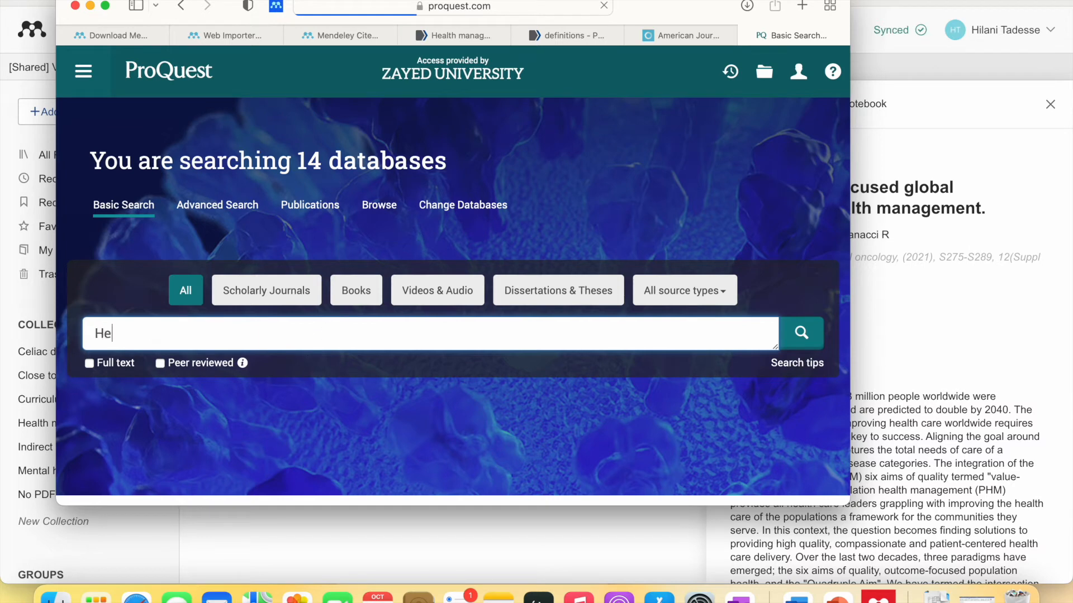
{"action": "type", "text": "alth management"}
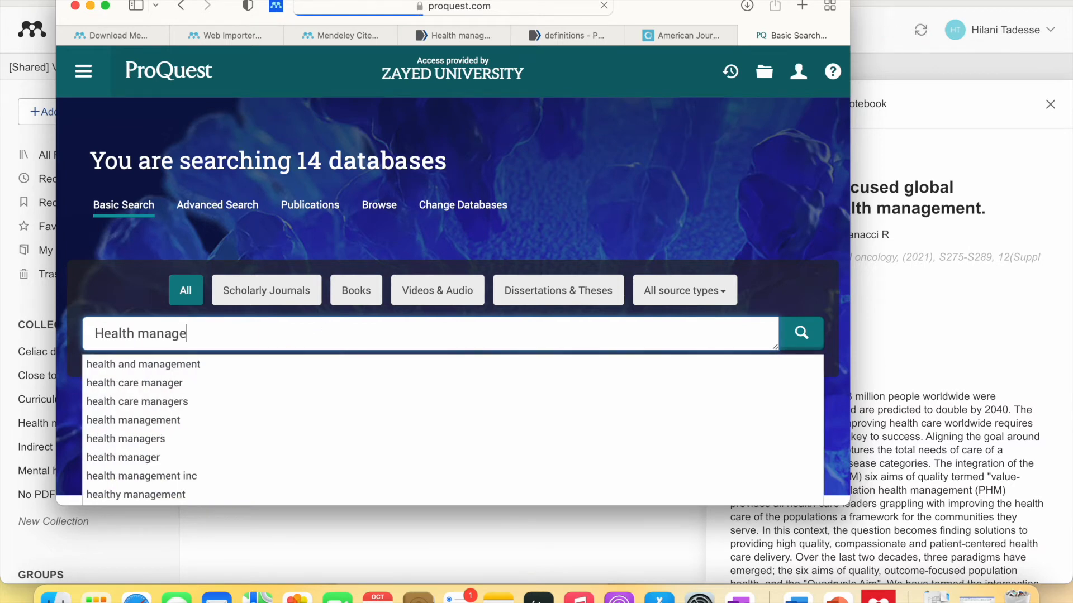
{"action": "key", "text": "Return"}
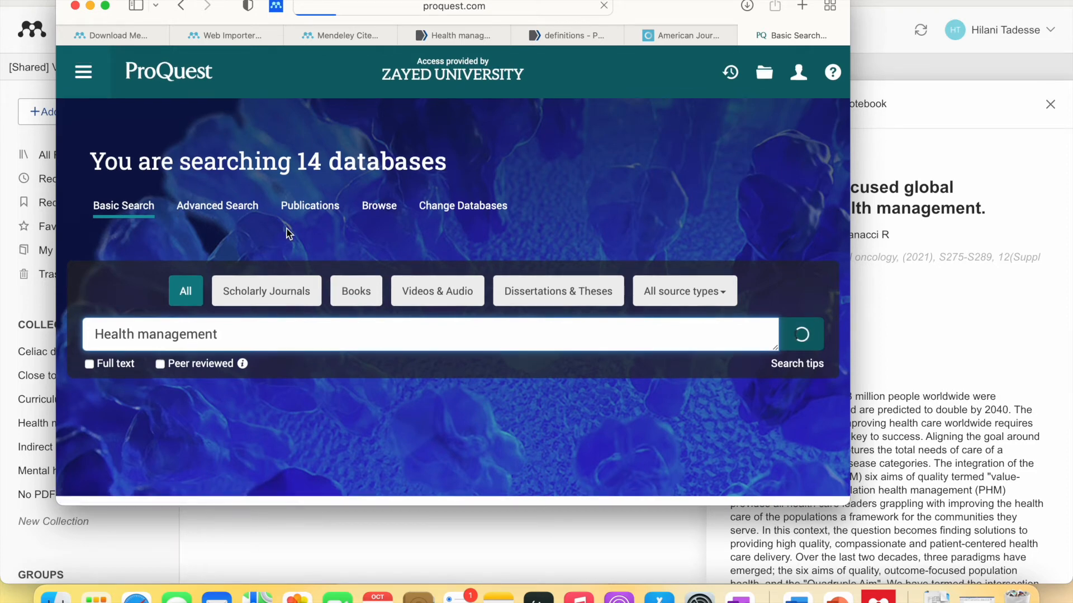
{"action": "scroll", "coordinate": [281, 359], "scroll_direction": "down", "scroll_amount": 5}
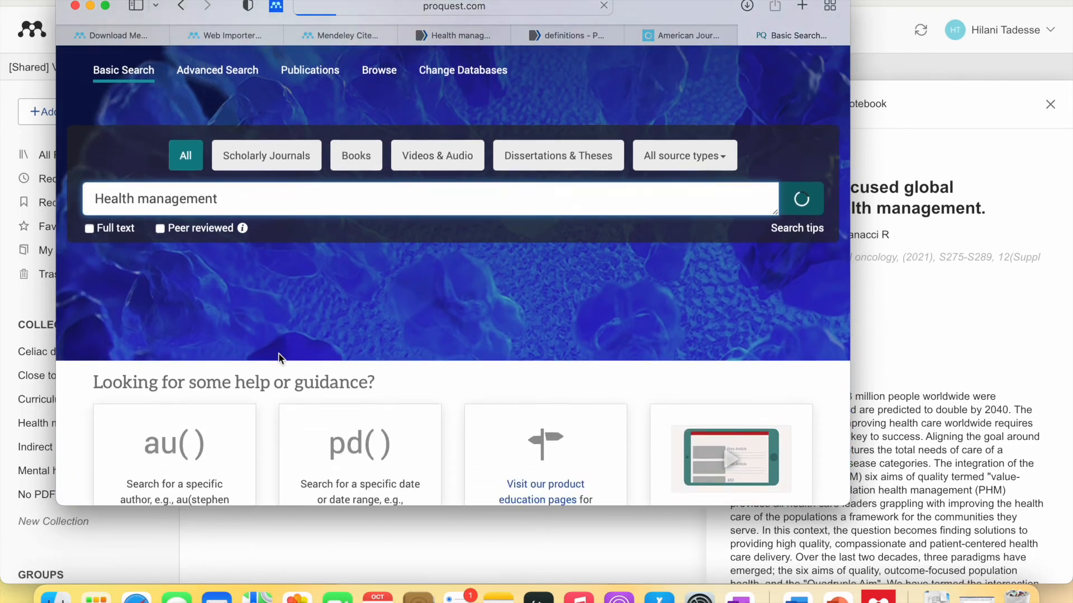
{"action": "scroll", "coordinate": [278, 353], "scroll_direction": "up", "scroll_amount": 5}
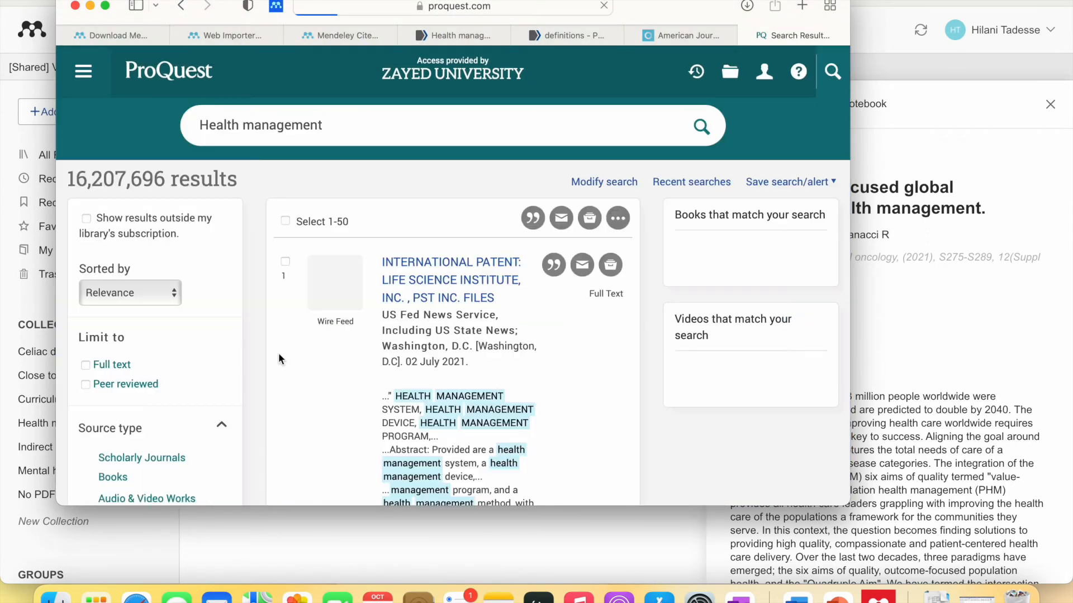
{"action": "scroll", "coordinate": [357, 373], "scroll_direction": "down", "scroll_amount": 2}
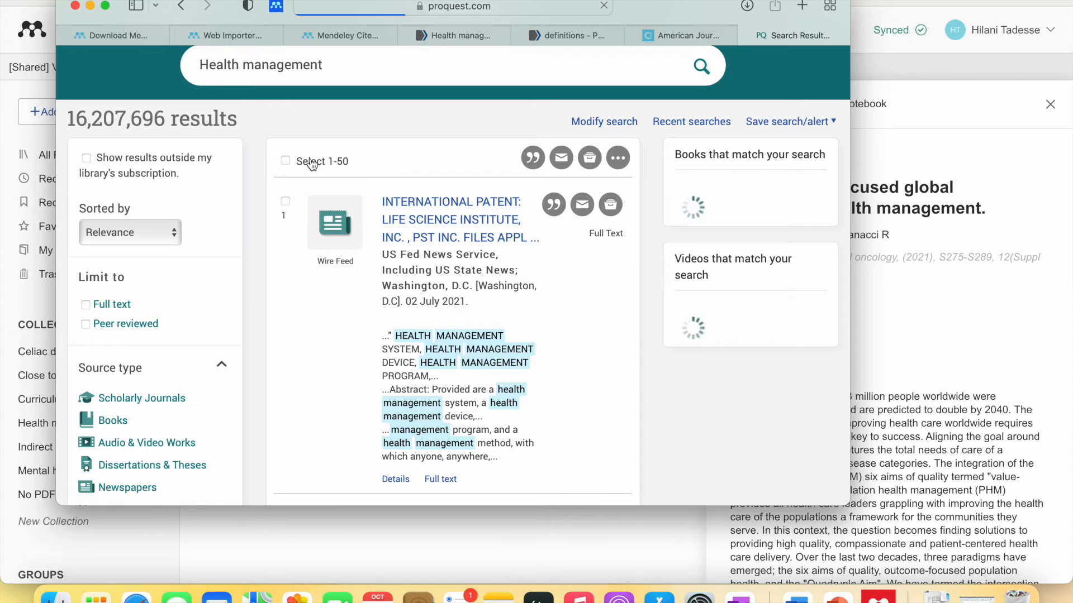
{"action": "scroll", "coordinate": [259, 268], "scroll_direction": "up", "scroll_amount": 1}
{"action": "scroll", "coordinate": [259, 270], "scroll_direction": "up", "scroll_amount": 1}
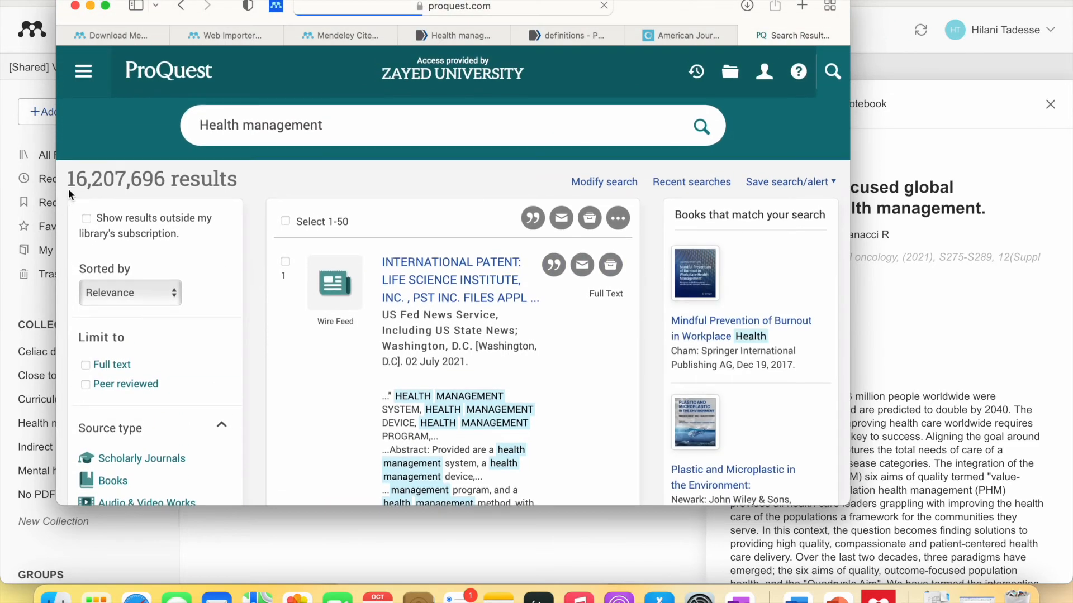
- Briefly try the Mendeley importer, then tick results 1, 2 and 3 in the Health management list
{"action": "left_click", "coordinate": [275, 6]}
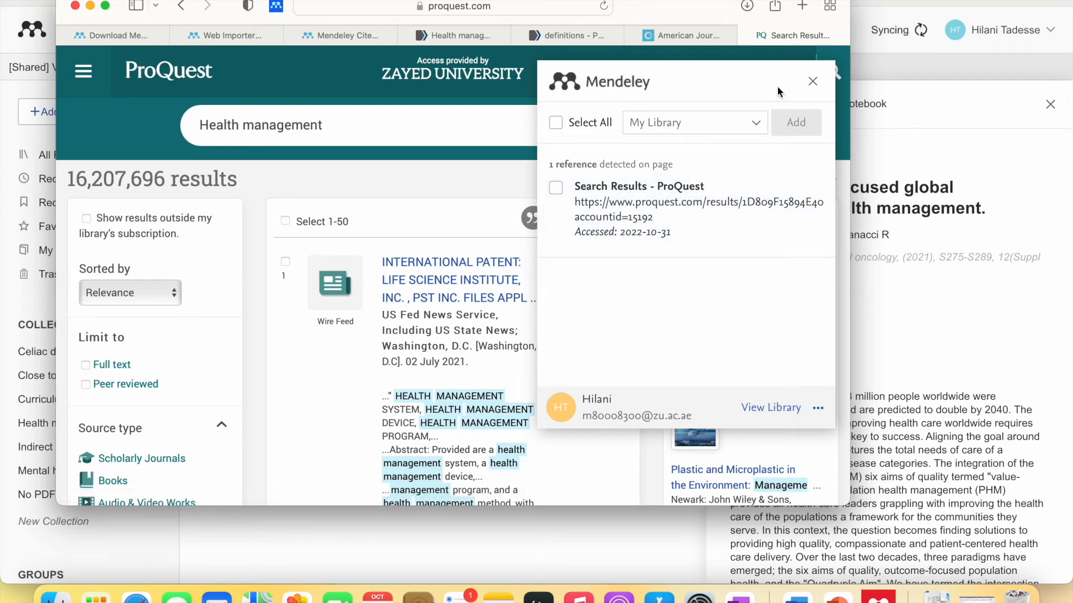
{"action": "left_click", "coordinate": [813, 82]}
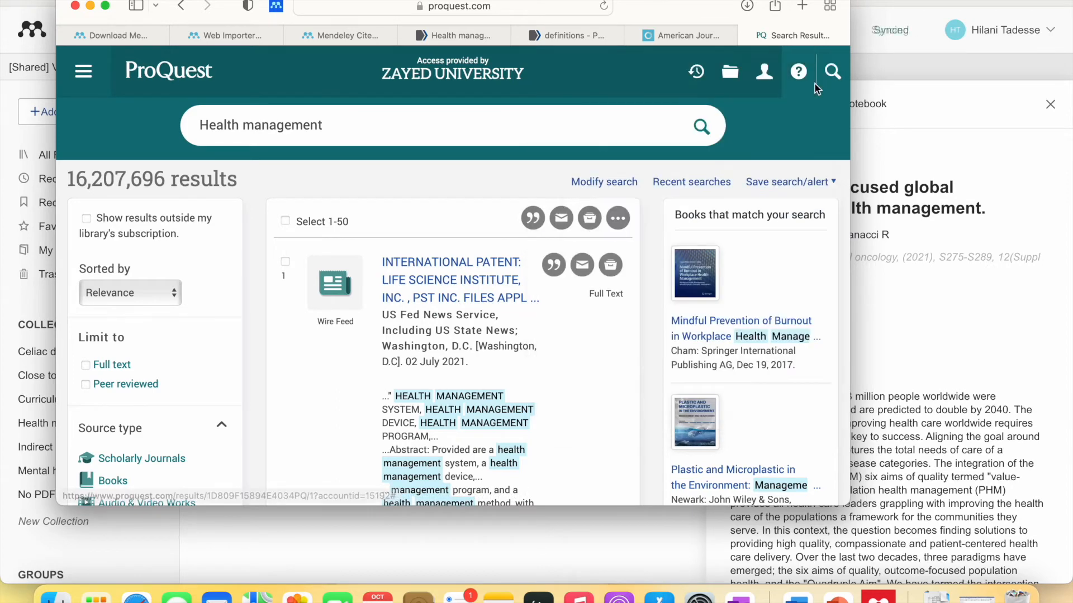
{"action": "left_click", "coordinate": [286, 262]}
{"action": "scroll", "coordinate": [293, 330], "scroll_direction": "down", "scroll_amount": 1}
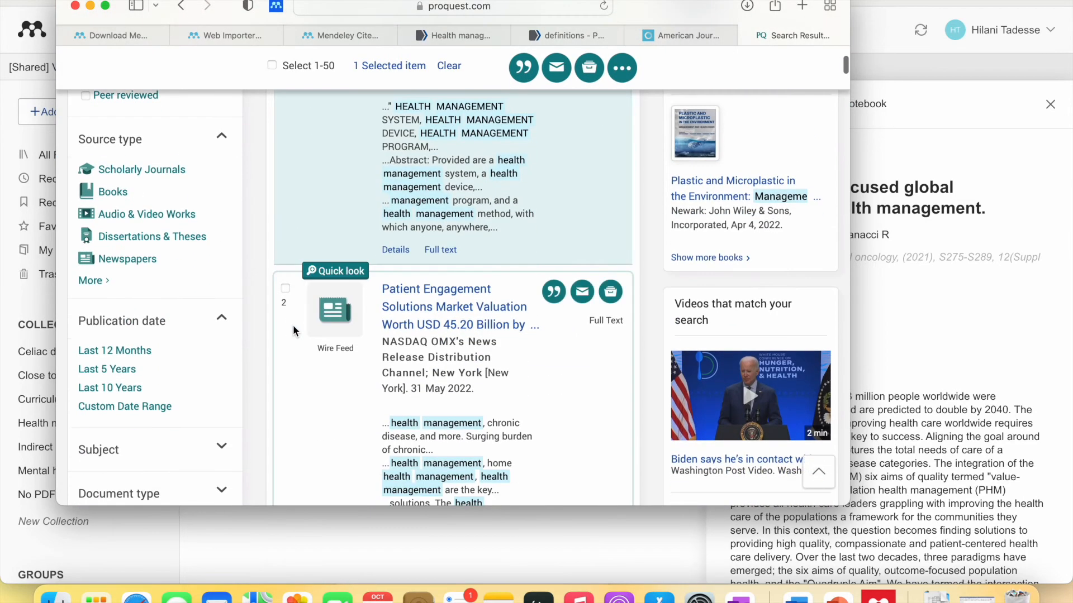
{"action": "left_click", "coordinate": [286, 288]}
{"action": "scroll", "coordinate": [294, 377], "scroll_direction": "down", "scroll_amount": 9}
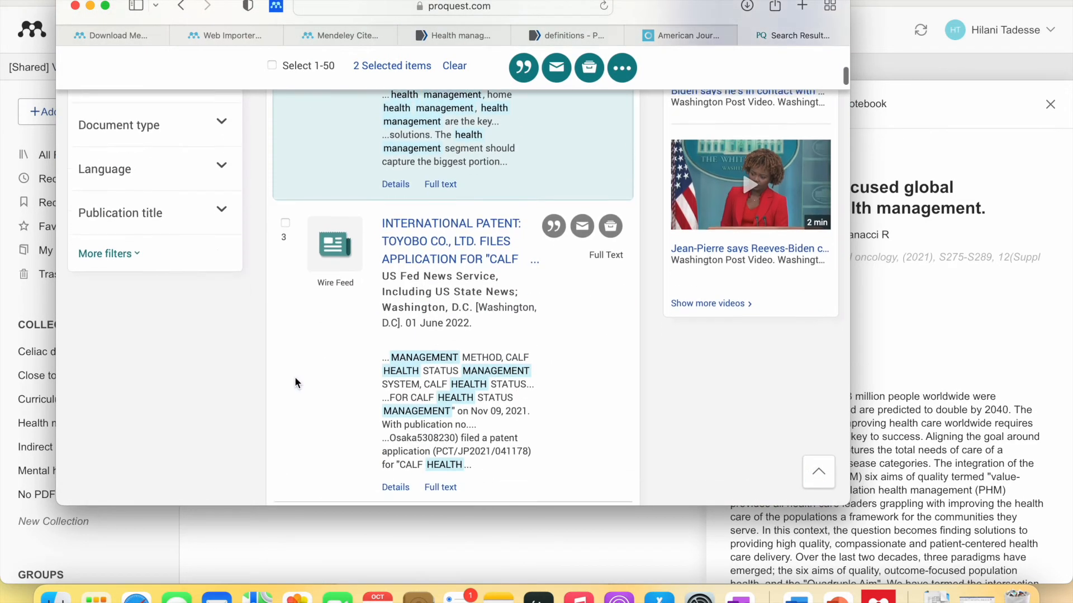
{"action": "left_click", "coordinate": [286, 224]}
{"action": "scroll", "coordinate": [299, 336], "scroll_direction": "down", "scroll_amount": 7}
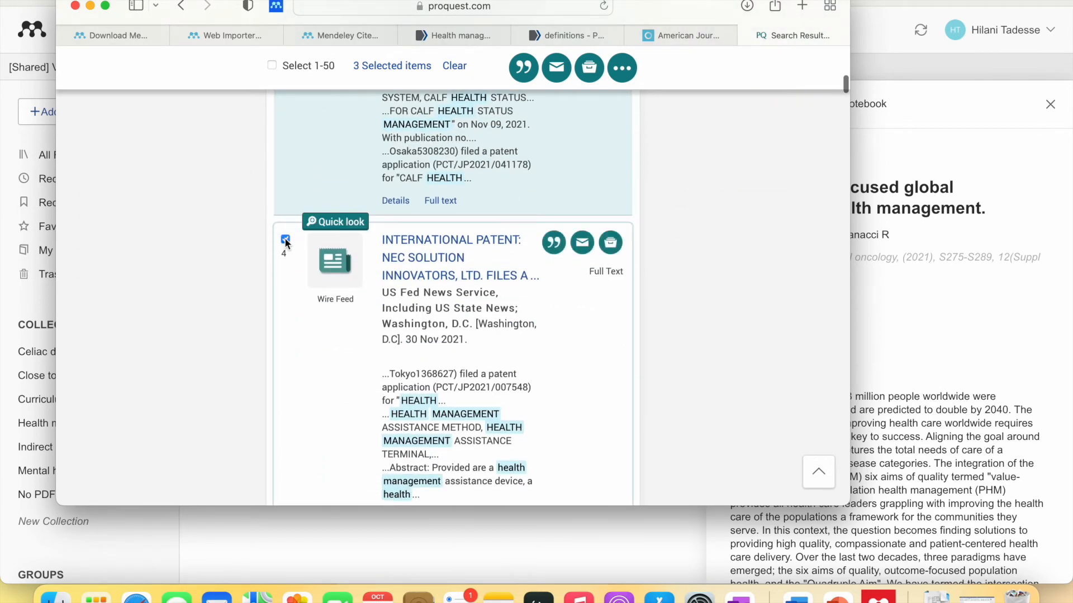
- Tick results 4, 5, 6 and 7 so seven items are selected
{"action": "left_click", "coordinate": [285, 239]}
{"action": "scroll", "coordinate": [293, 304], "scroll_direction": "down", "scroll_amount": 6}
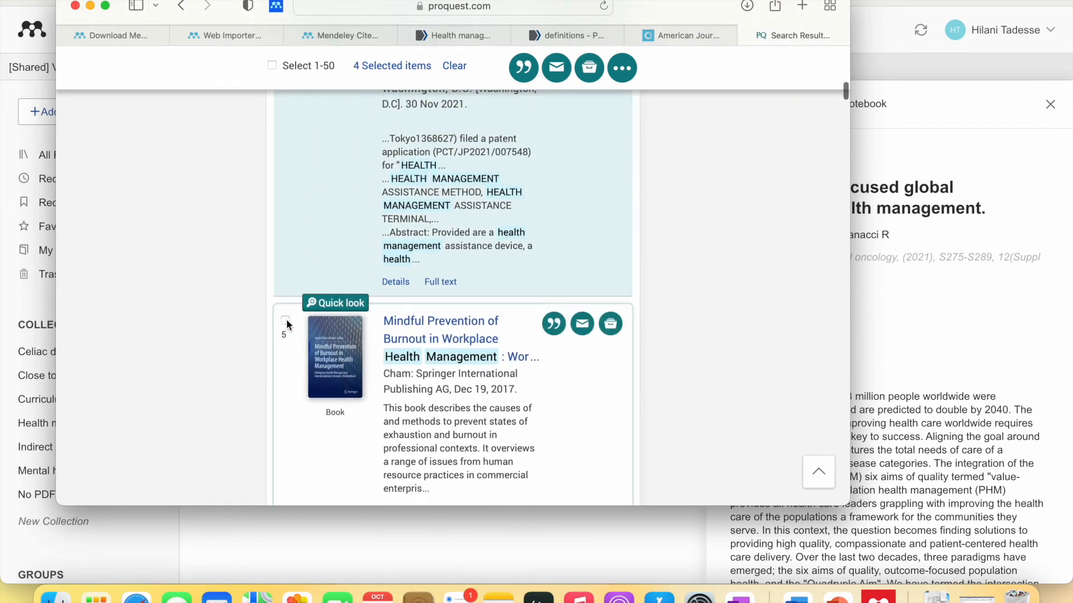
{"action": "left_click", "coordinate": [285, 320]}
{"action": "scroll", "coordinate": [286, 321], "scroll_direction": "down", "scroll_amount": 7}
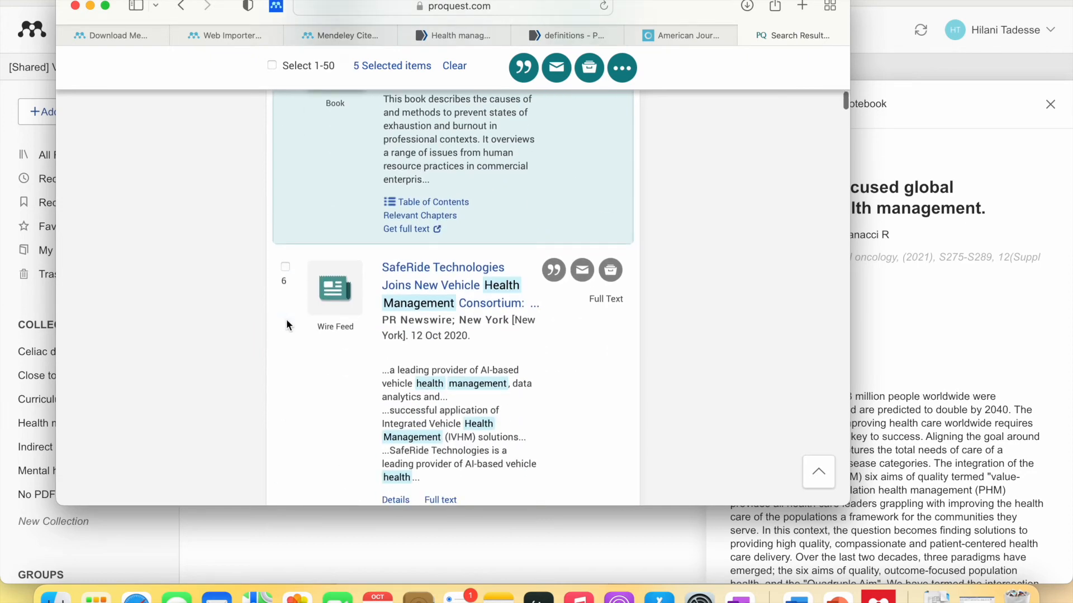
{"action": "left_click", "coordinate": [285, 267]}
{"action": "scroll", "coordinate": [286, 269], "scroll_direction": "down", "scroll_amount": 2}
{"action": "scroll", "coordinate": [289, 312], "scroll_direction": "down", "scroll_amount": 2}
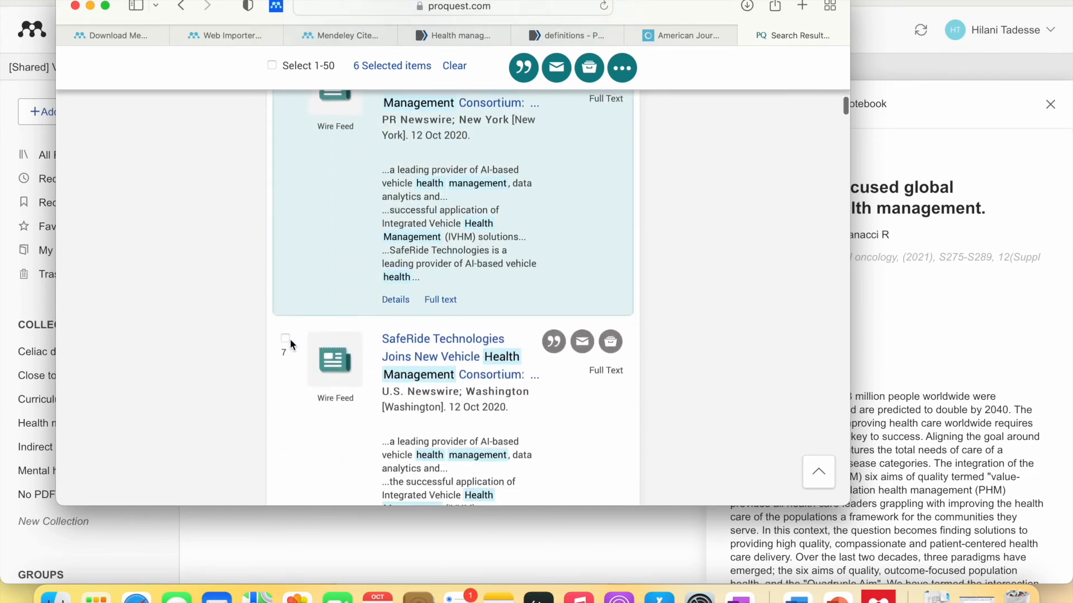
{"action": "left_click", "coordinate": [285, 337]}
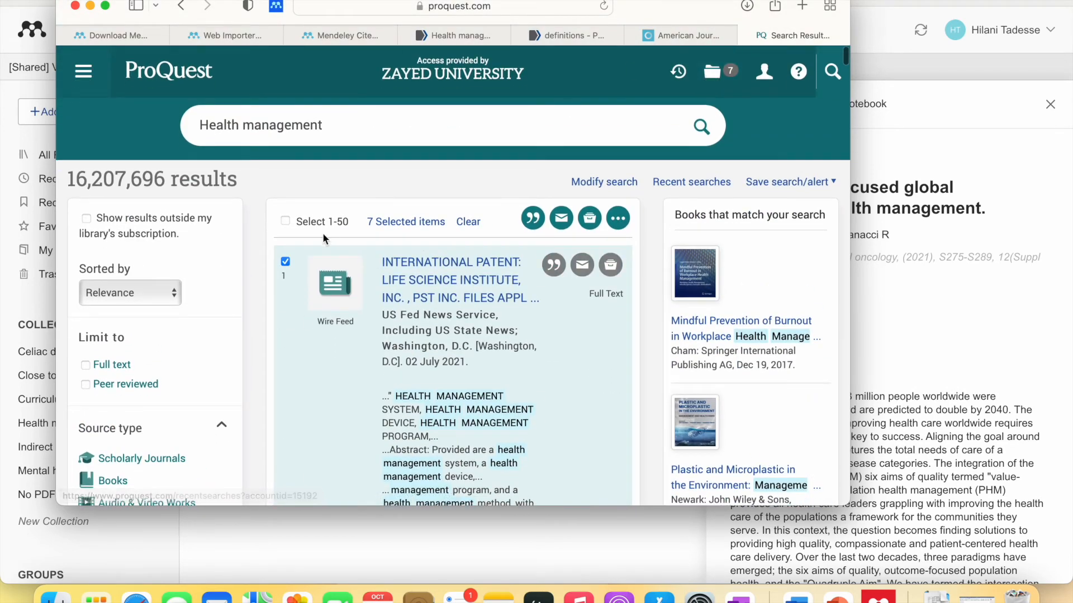
- Export the seven selected items as an RIS file with 'Deselect items when done' ticked
{"action": "left_click", "coordinate": [714, 75]}
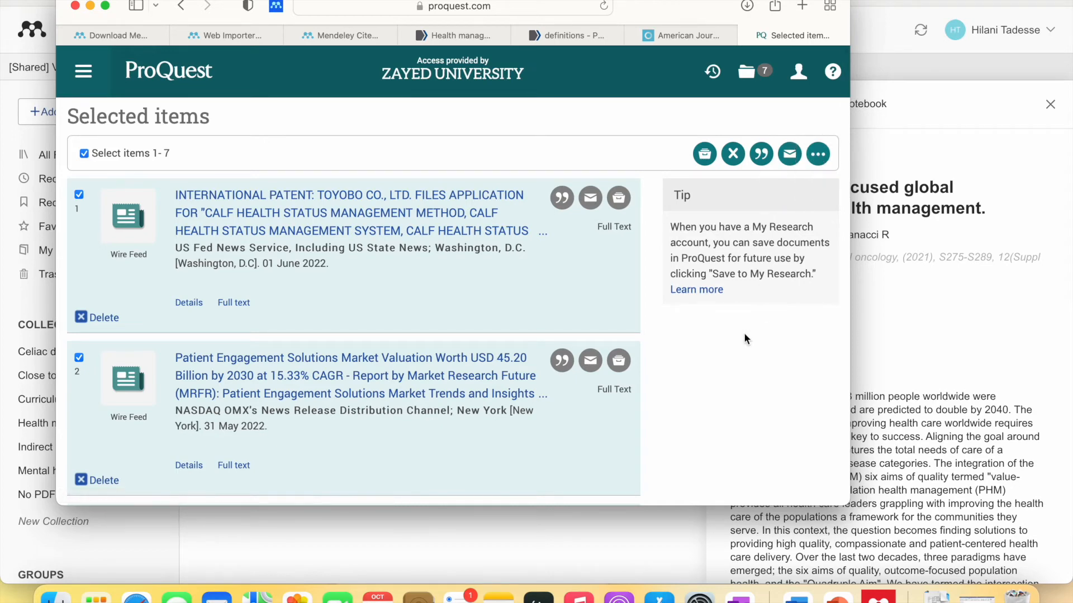
{"action": "left_click", "coordinate": [819, 155]}
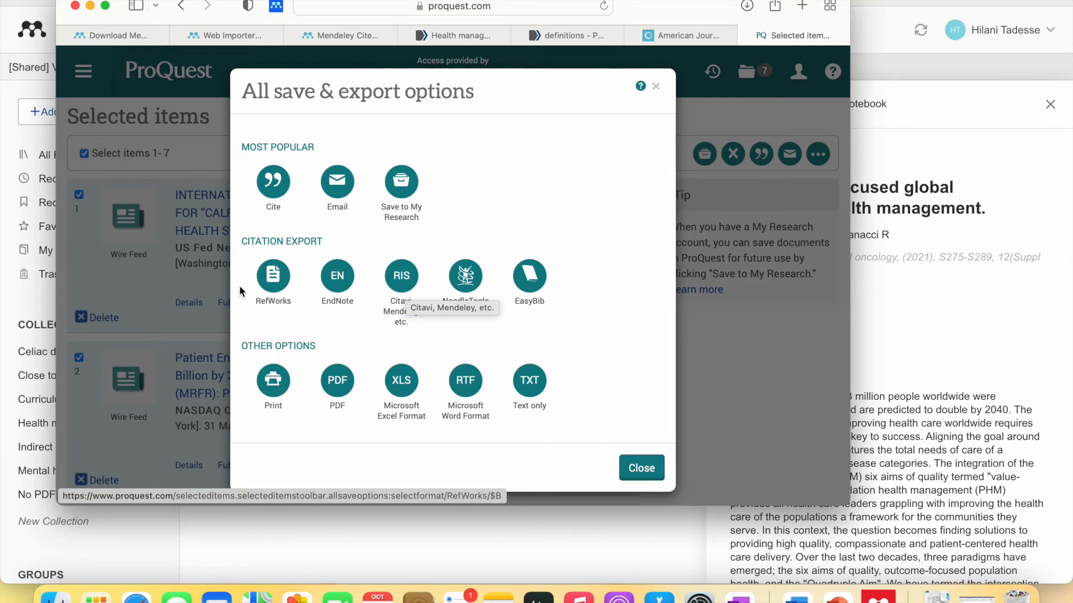
{"action": "left_click", "coordinate": [408, 279]}
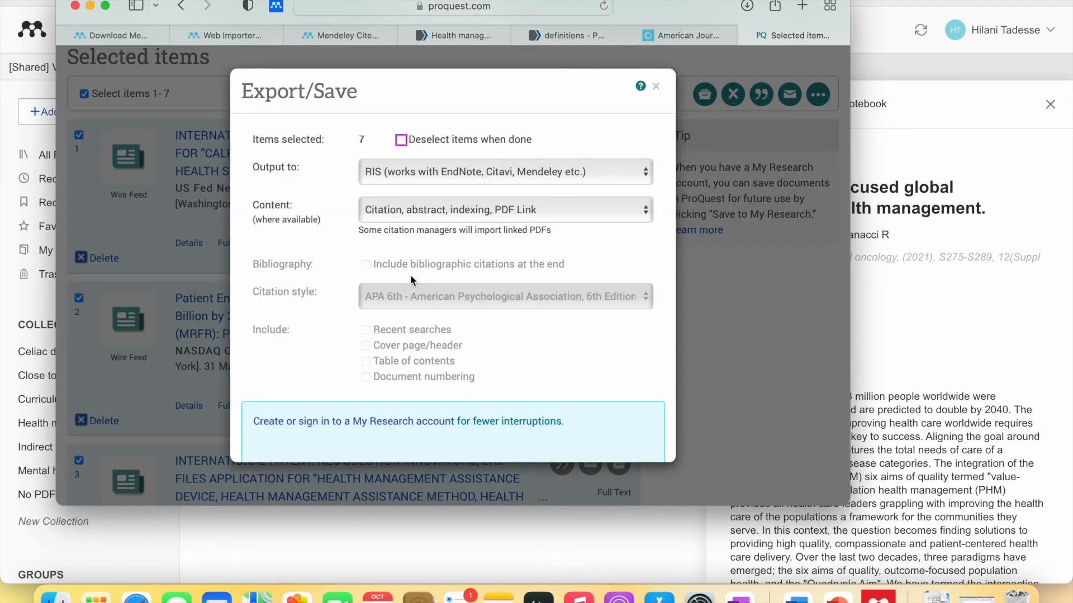
{"action": "scroll", "coordinate": [464, 248], "scroll_direction": "down", "scroll_amount": 4}
{"action": "scroll", "coordinate": [465, 248], "scroll_direction": "up", "scroll_amount": 4}
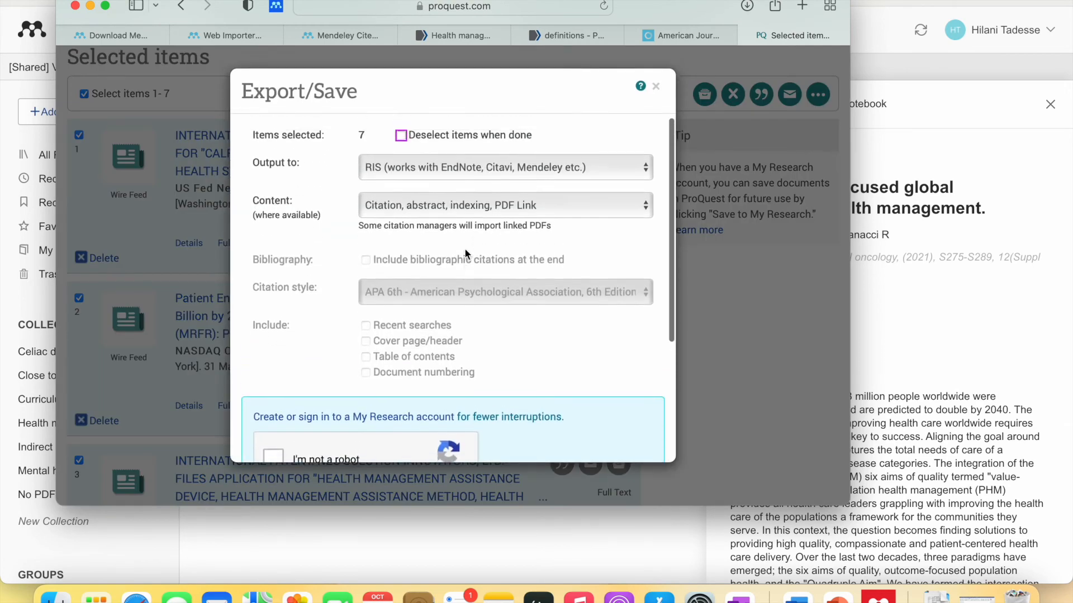
{"action": "left_click", "coordinate": [401, 135]}
{"action": "scroll", "coordinate": [416, 259], "scroll_direction": "down", "scroll_amount": 4}
{"action": "scroll", "coordinate": [417, 260], "scroll_direction": "up", "scroll_amount": 4}
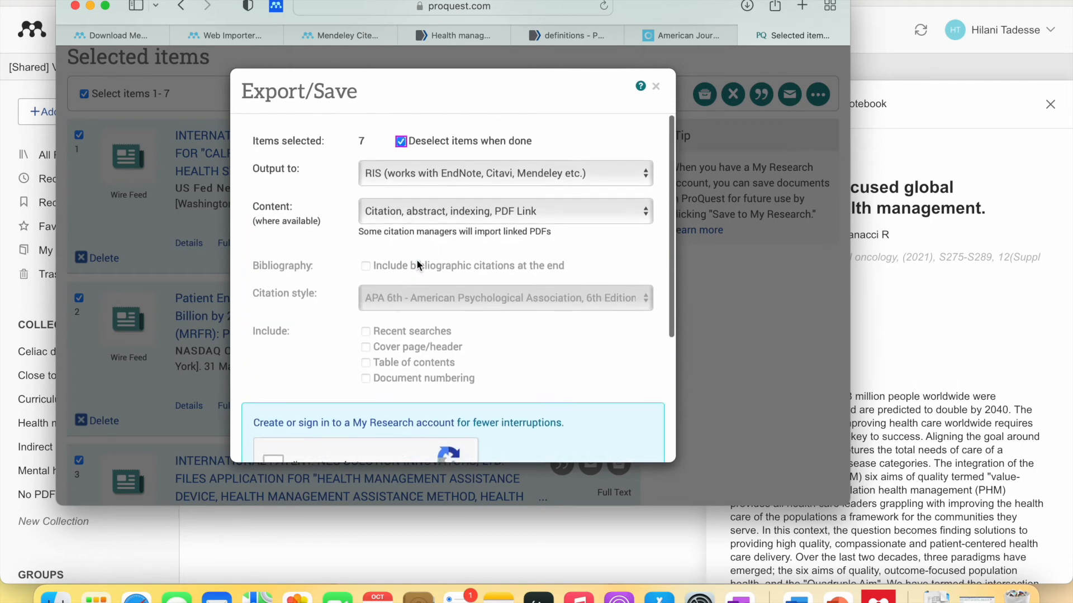
{"action": "scroll", "coordinate": [380, 268], "scroll_direction": "down", "scroll_amount": 5}
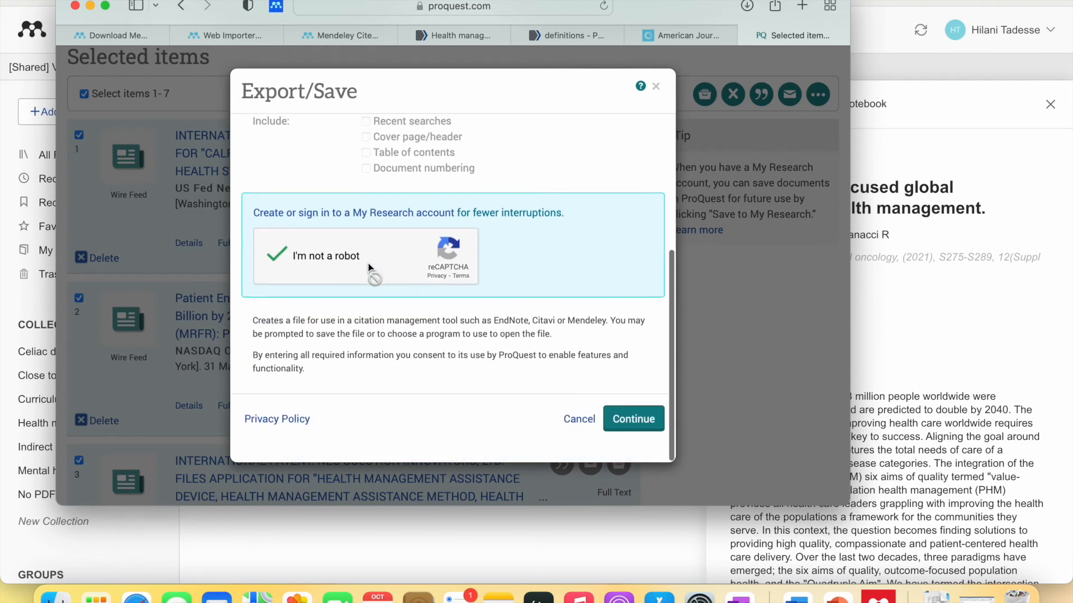
{"action": "left_click", "coordinate": [632, 437]}
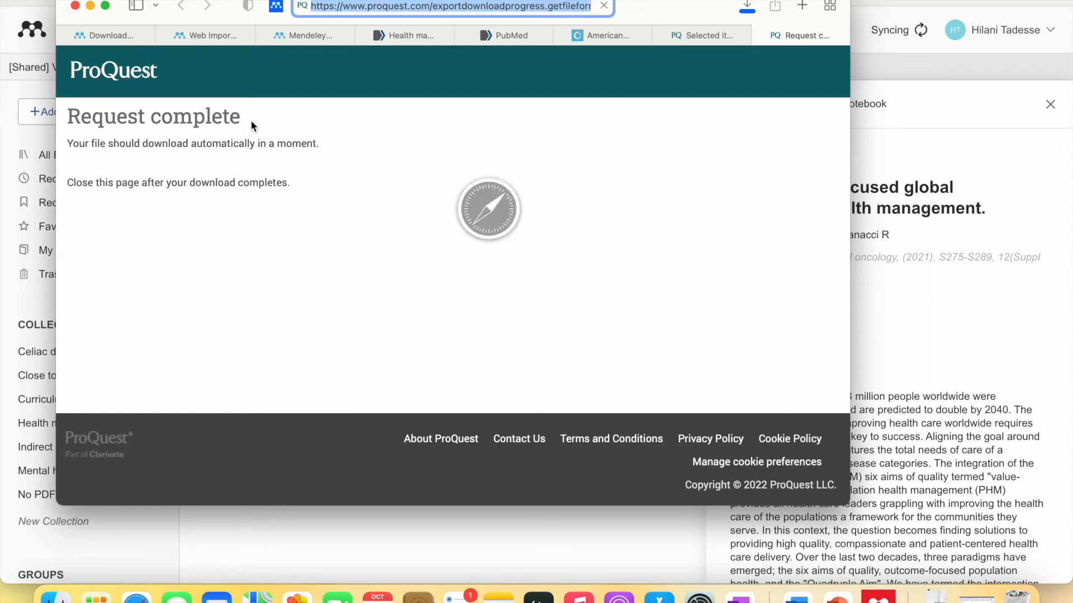
- In Mendeley, start an RIS (*.ris) import via Add new > Import library
{"action": "left_click", "coordinate": [450, 534]}
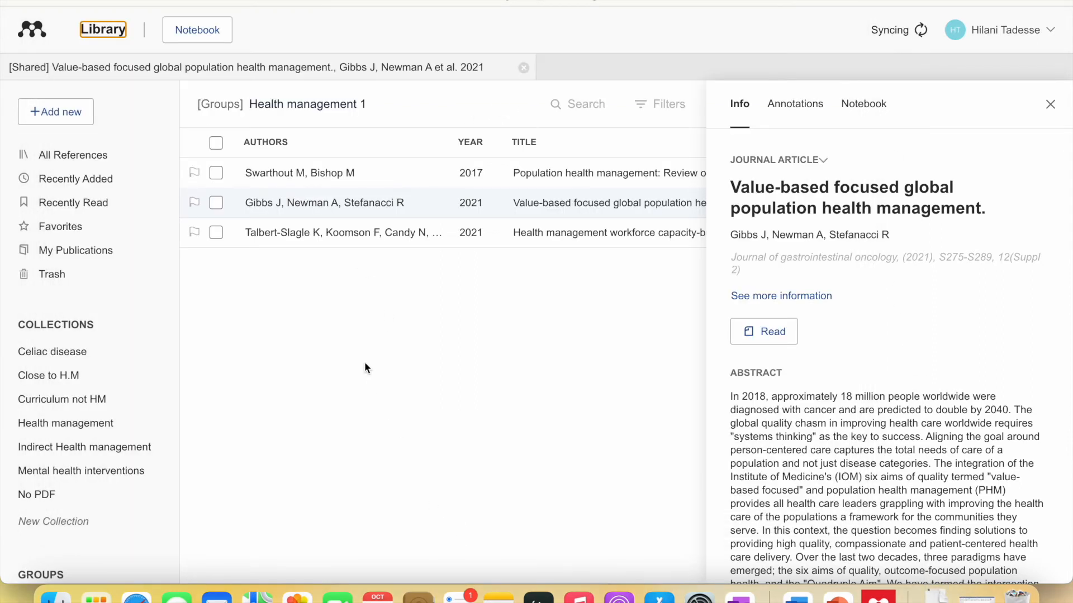
{"action": "left_click", "coordinate": [71, 112]}
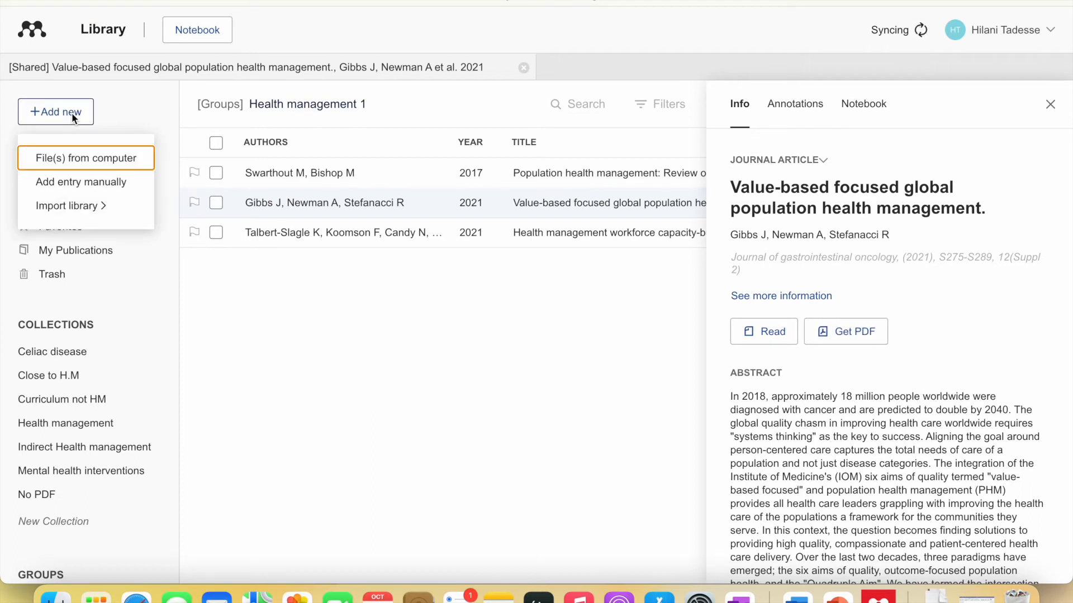
{"action": "left_click", "coordinate": [78, 205]}
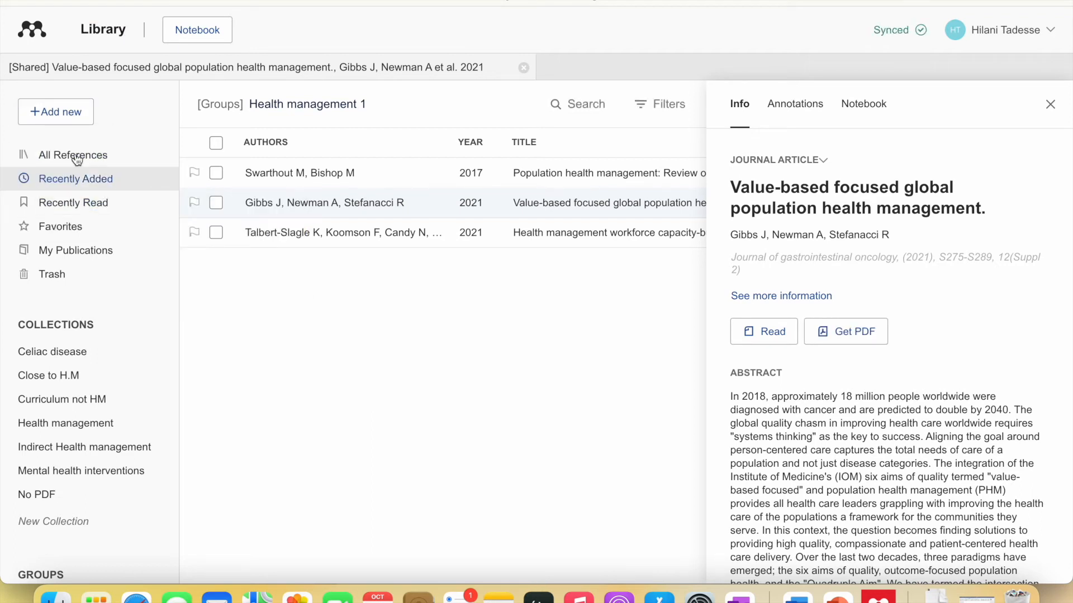
{"action": "left_click", "coordinate": [75, 112]}
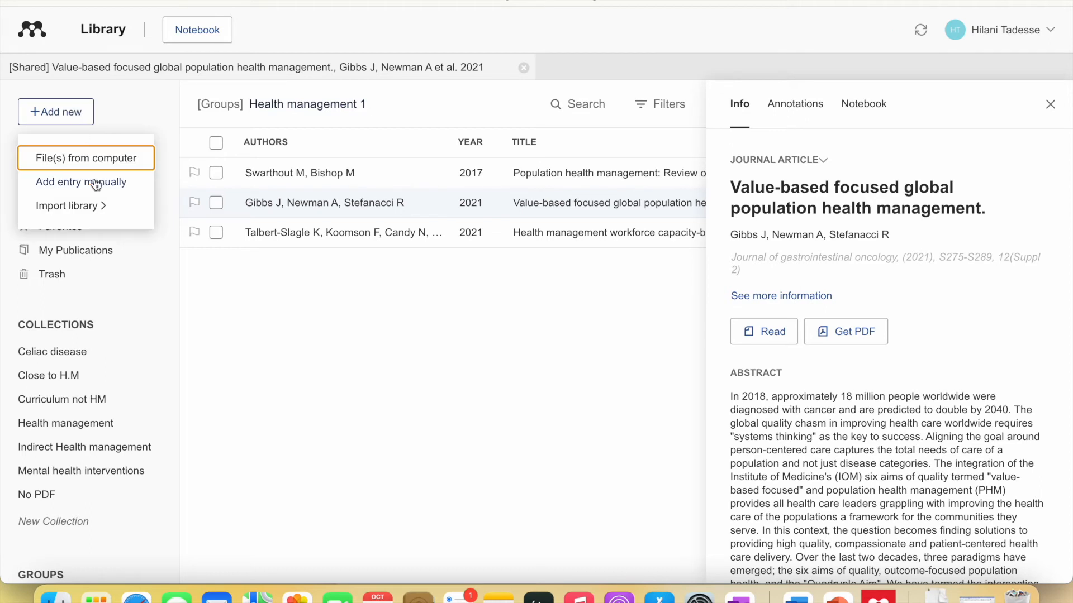
{"action": "mouse_move", "coordinate": [98, 209]}
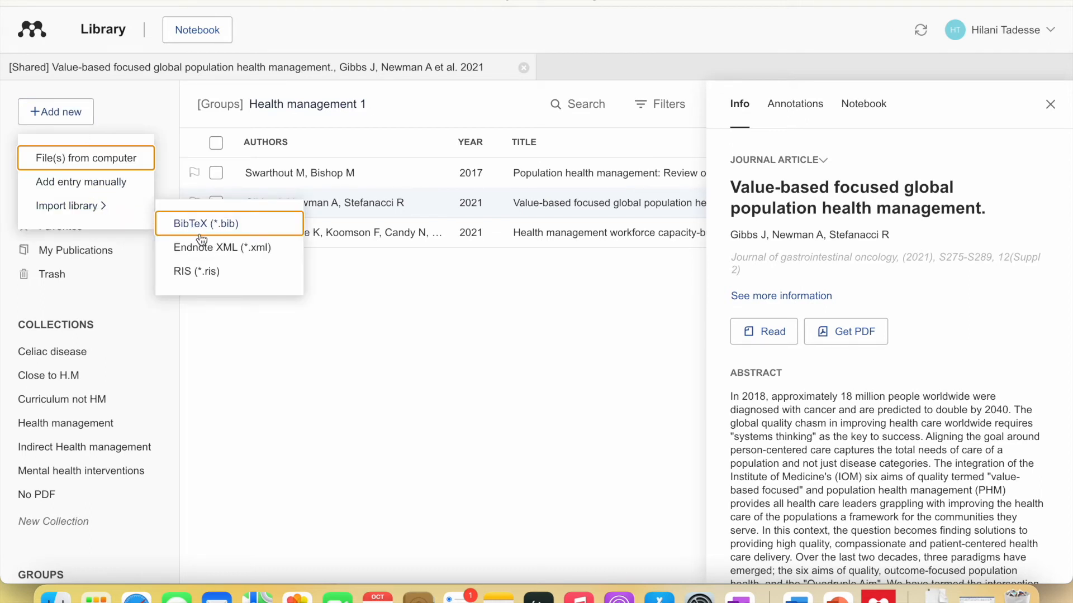
{"action": "left_click", "coordinate": [202, 272]}
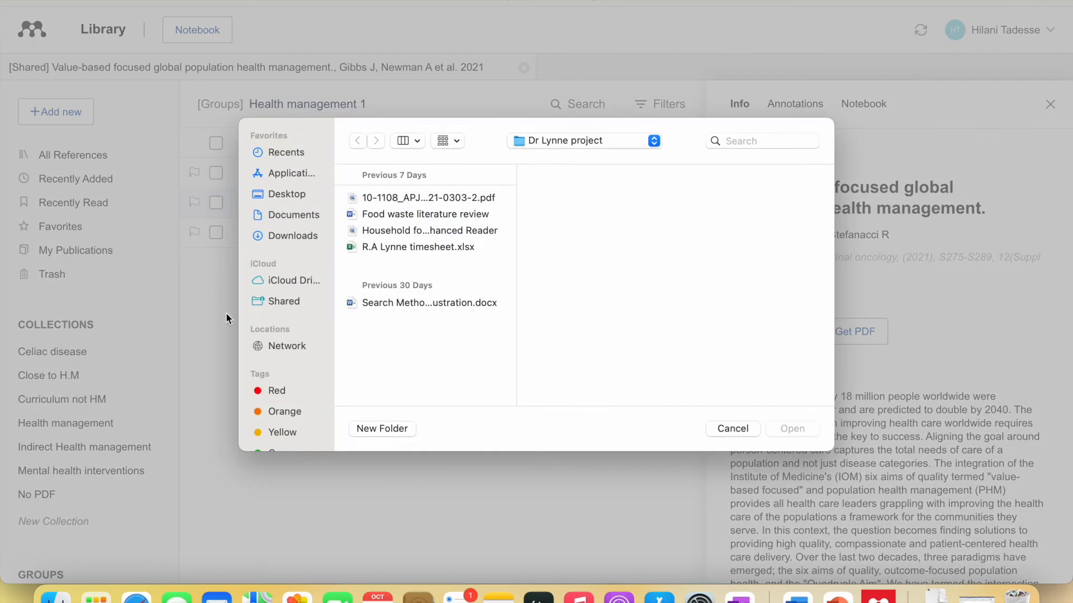
- Browse recent files, cancel the RIS import, and switch to the blank Word document
{"action": "left_click", "coordinate": [288, 153]}
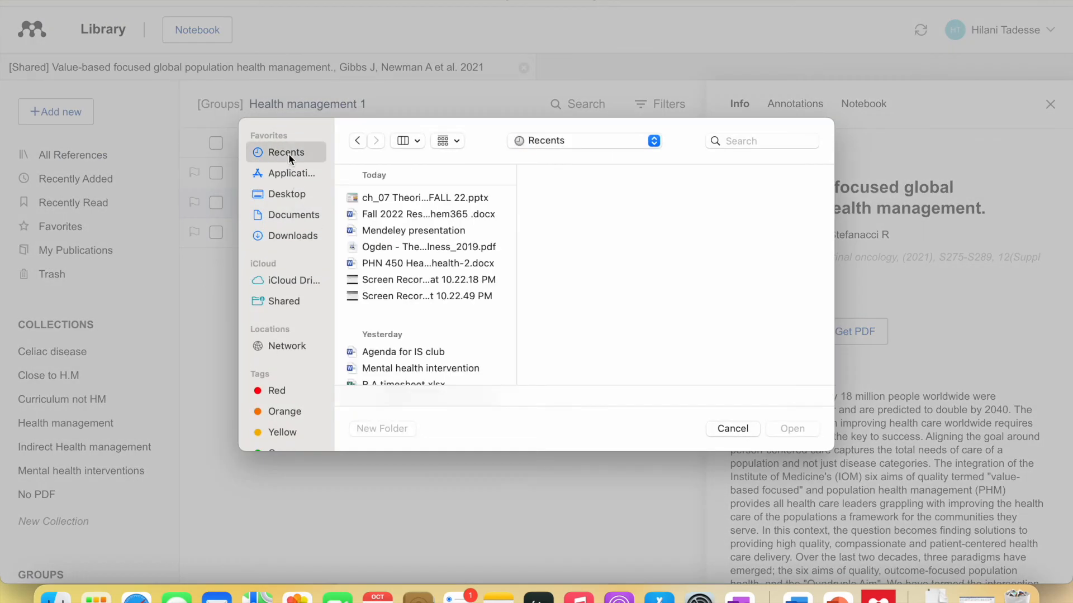
{"action": "scroll", "coordinate": [401, 329], "scroll_direction": "down", "scroll_amount": 15}
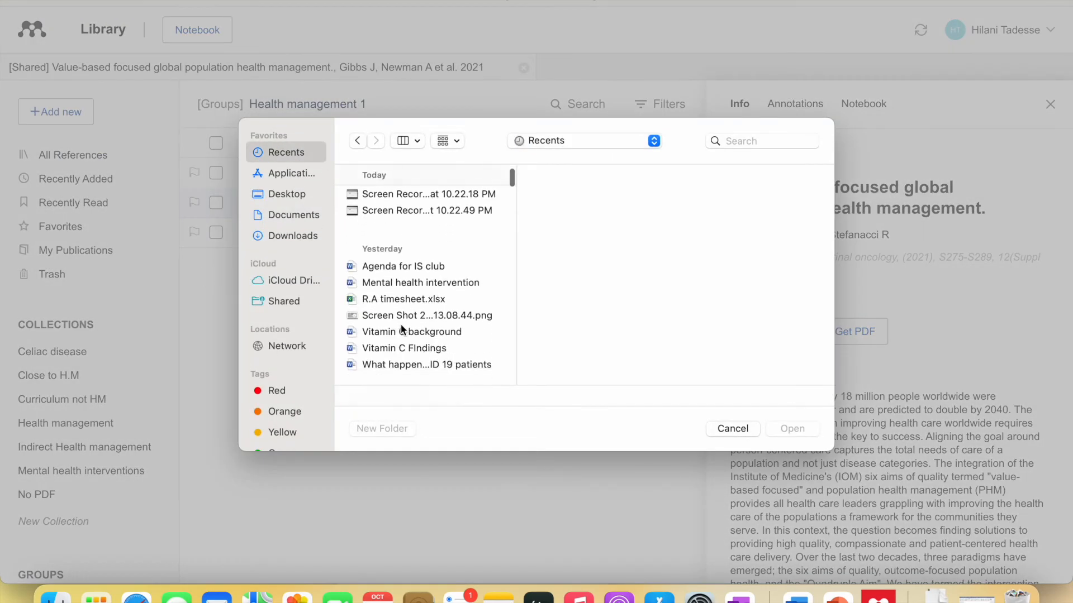
{"action": "scroll", "coordinate": [401, 324], "scroll_direction": "up", "scroll_amount": 15}
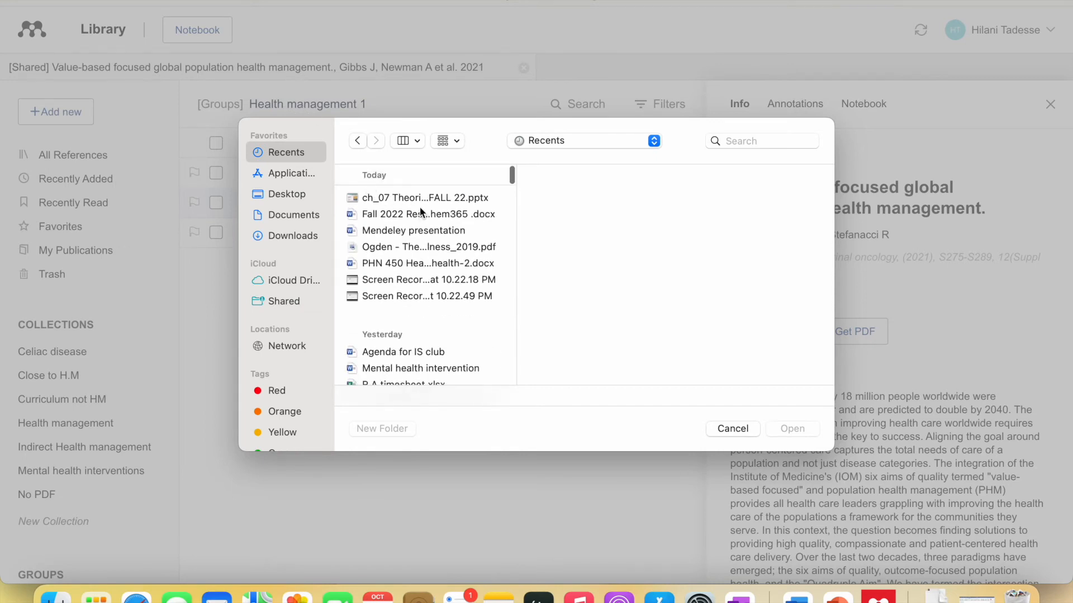
{"action": "scroll", "coordinate": [411, 313], "scroll_direction": "down", "scroll_amount": 8}
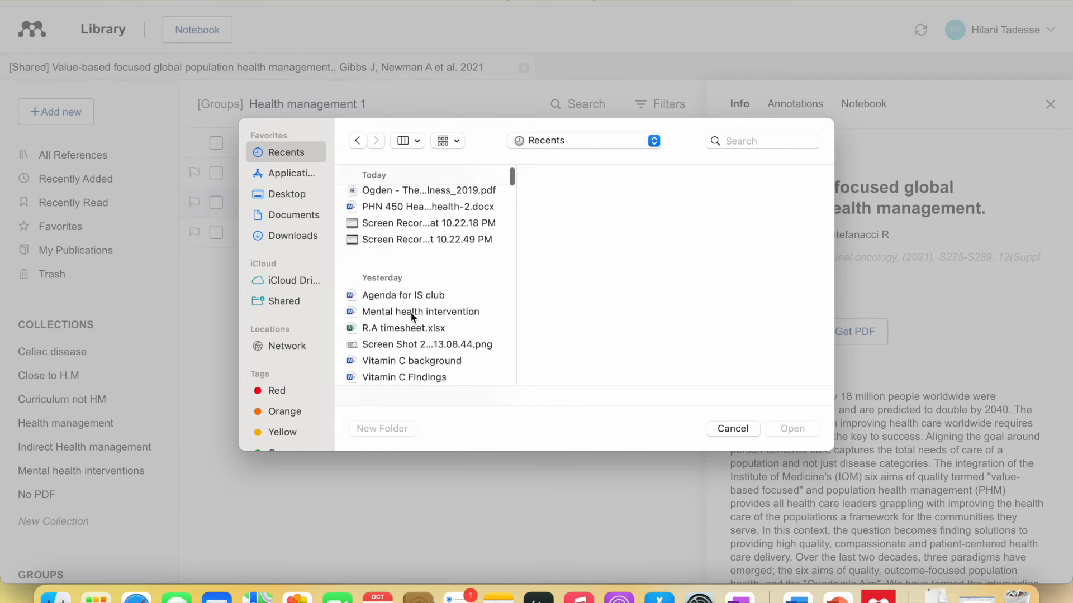
{"action": "scroll", "coordinate": [412, 316], "scroll_direction": "up", "scroll_amount": 8}
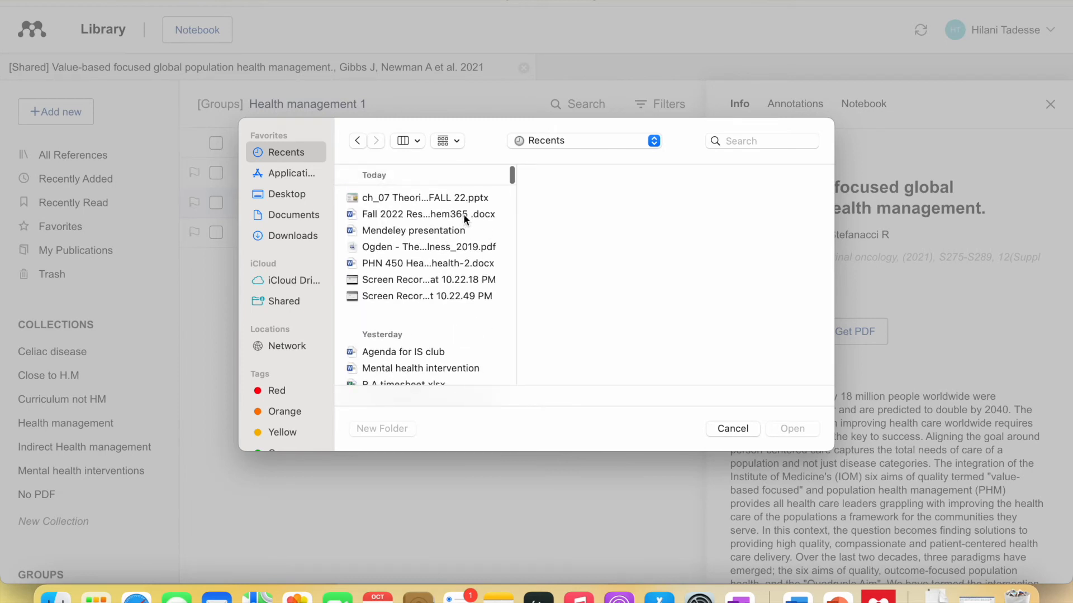
{"action": "left_click", "coordinate": [470, 202]}
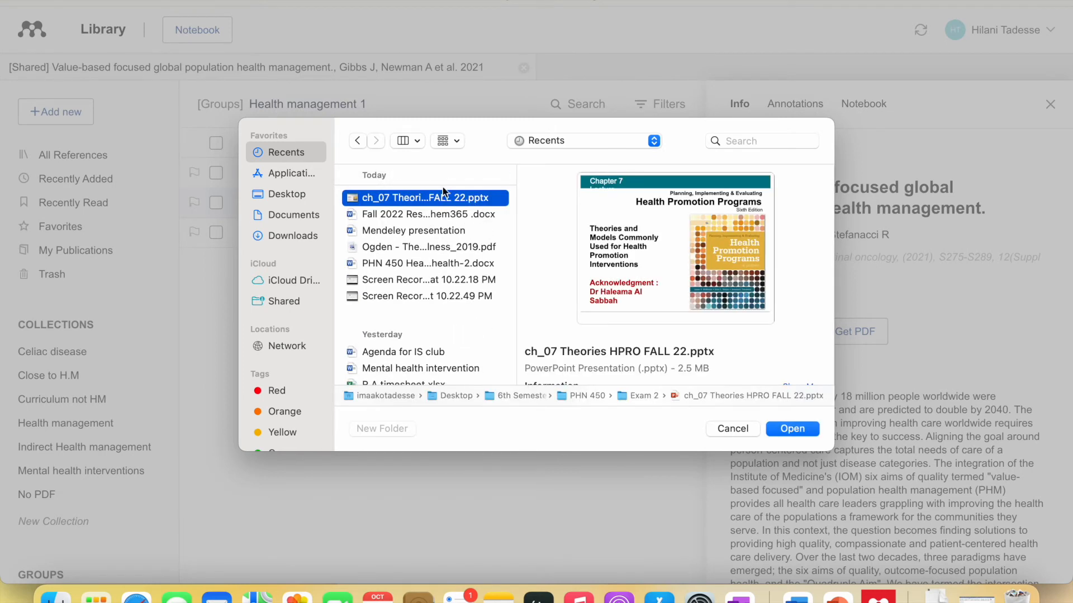
{"action": "left_click", "coordinate": [356, 141]}
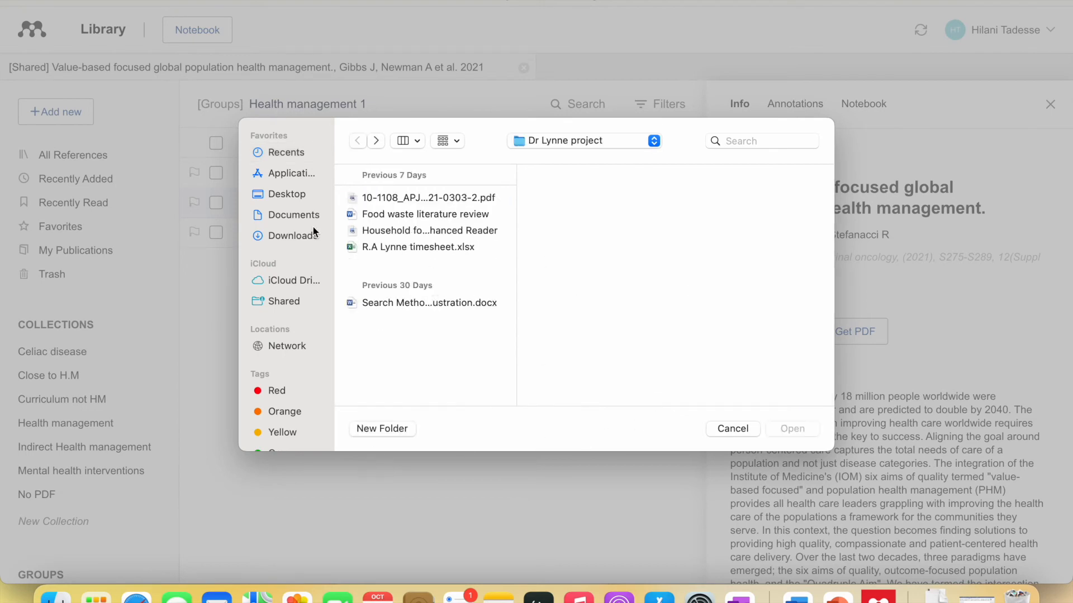
{"action": "left_click", "coordinate": [734, 428]}
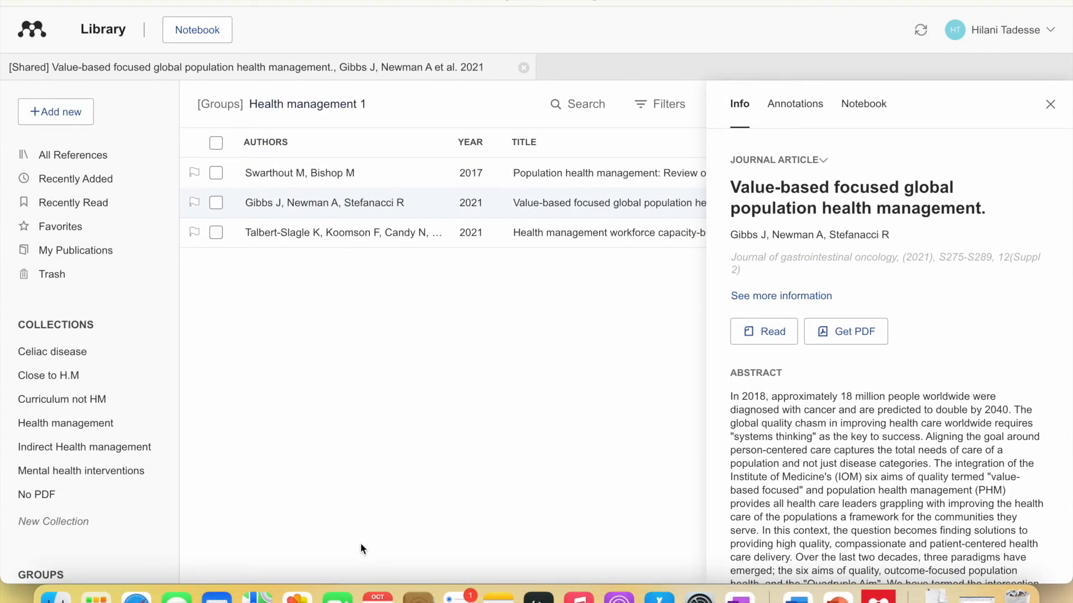
{"action": "left_click", "coordinate": [798, 596]}
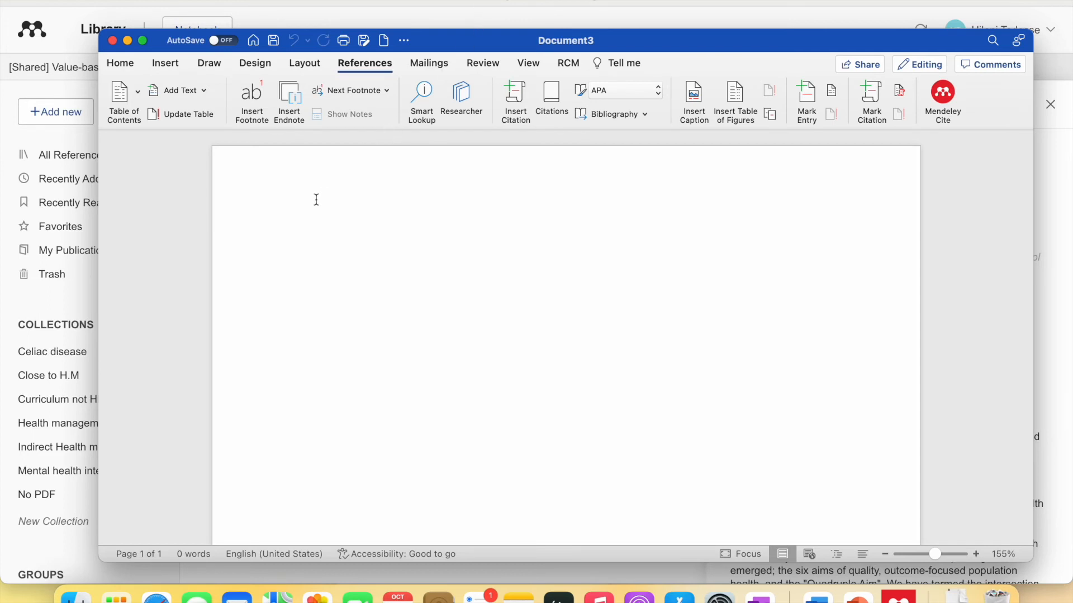
- Type the heading 'Health managenment course challenge' and open the Mendeley Cite pane from References
{"action": "type", "text": "H"}
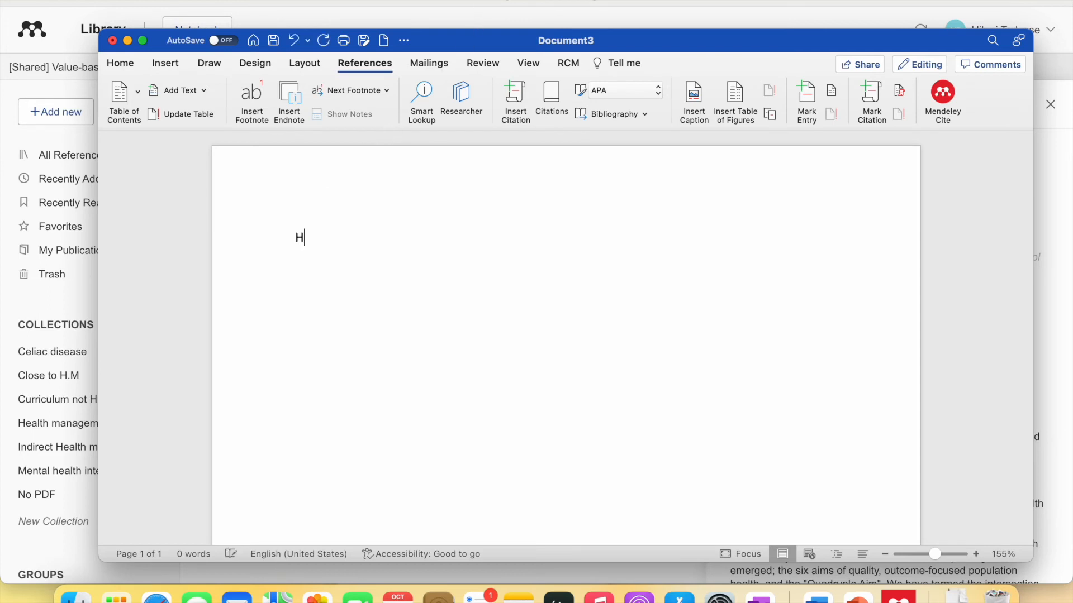
{"action": "type", "text": "ealth man"}
{"action": "type", "text": "agen"}
{"action": "type", "text": "me"}
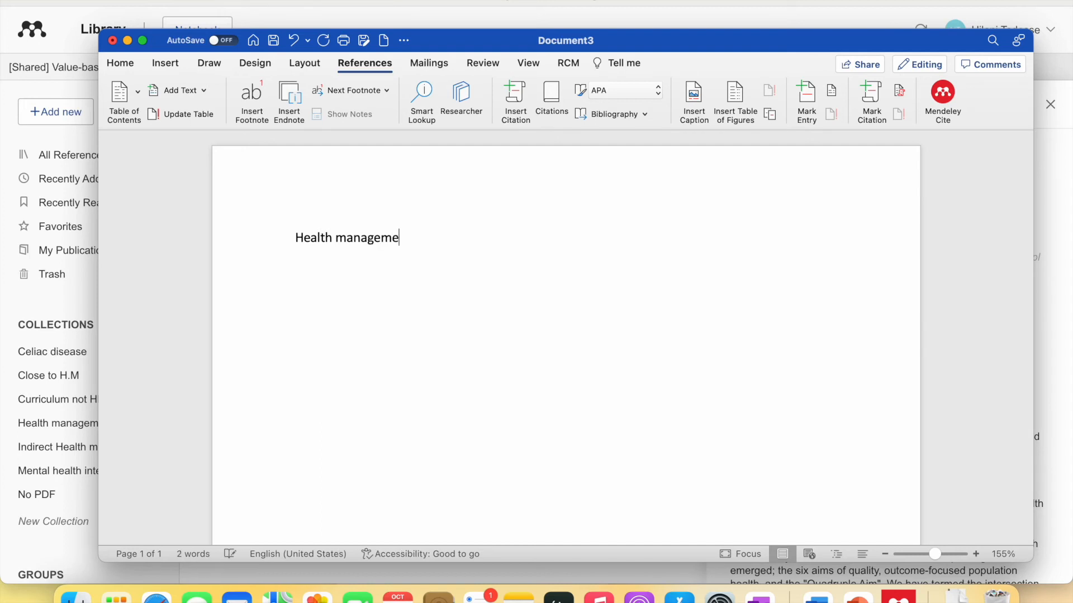
{"action": "type", "text": "nt course challenges"}
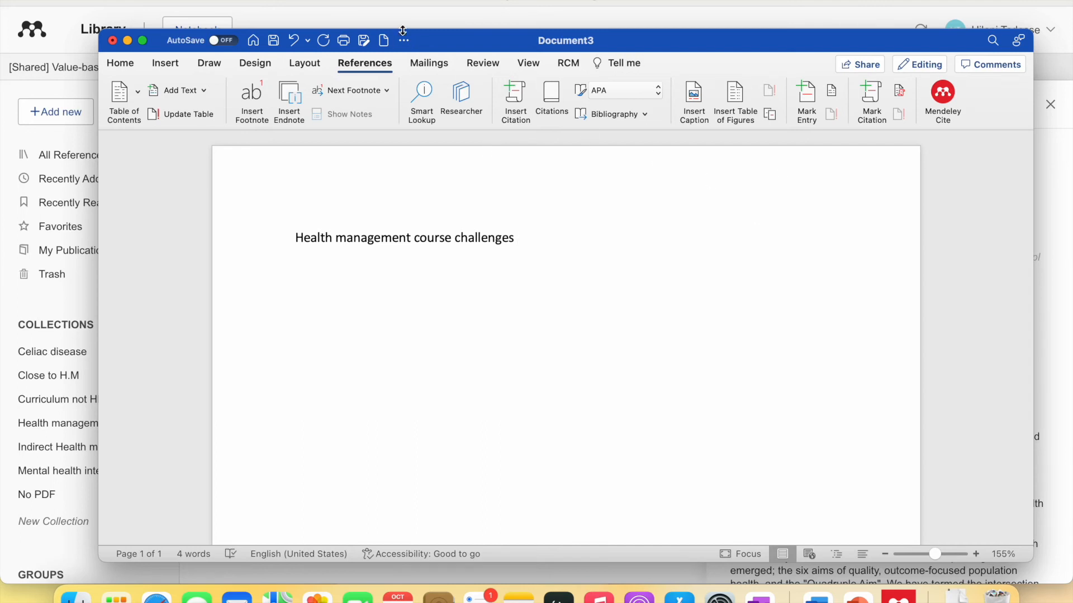
{"action": "left_click", "coordinate": [366, 63]}
{"action": "left_click", "coordinate": [366, 64]}
{"action": "left_click", "coordinate": [944, 106]}
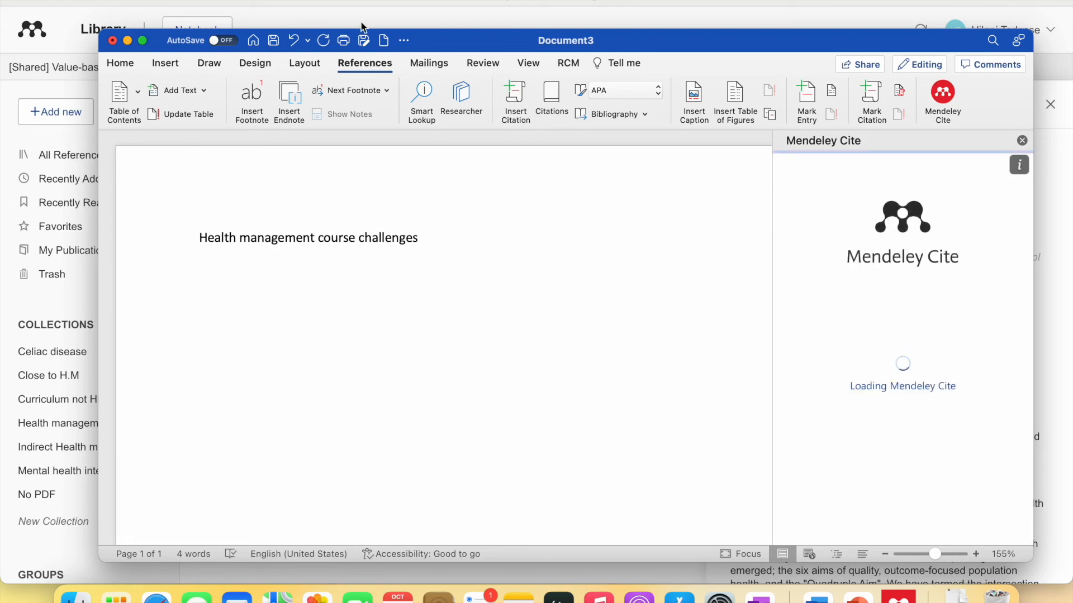
- Make Word full screen and choose the Health management 1 group in Mendeley Cite's collection list
{"action": "left_click", "coordinate": [143, 40]}
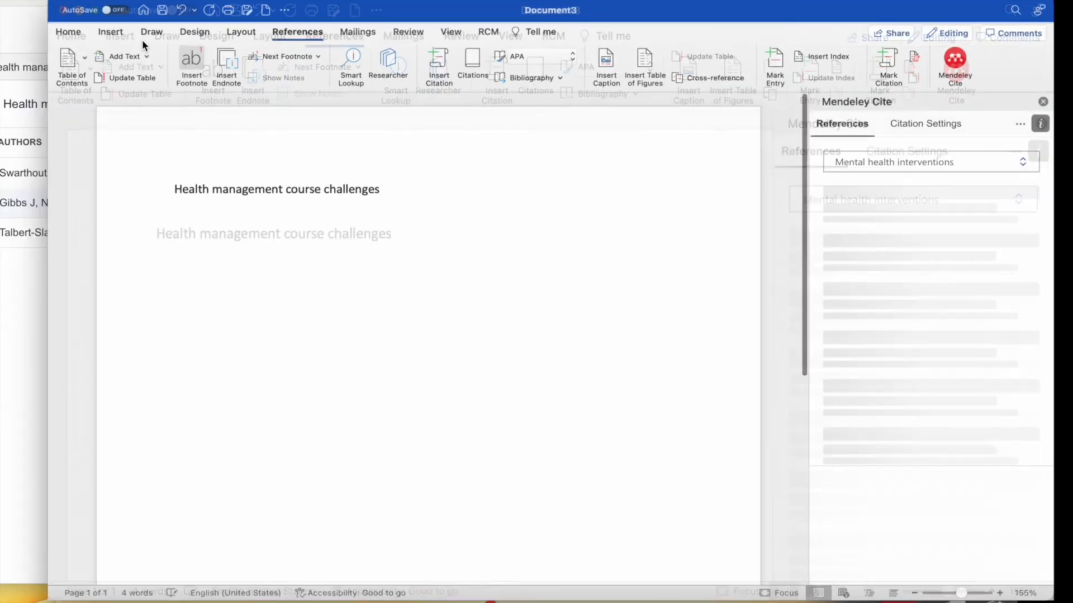
{"action": "left_click", "coordinate": [911, 152]}
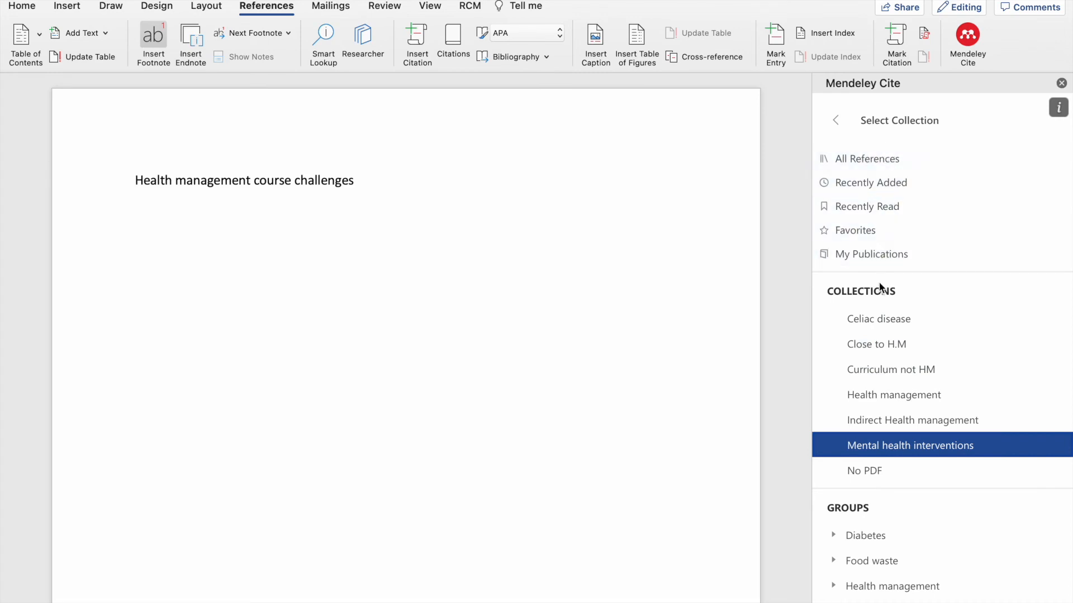
{"action": "scroll", "coordinate": [879, 288], "scroll_direction": "down", "scroll_amount": 1}
{"action": "scroll", "coordinate": [881, 287], "scroll_direction": "up", "scroll_amount": 1}
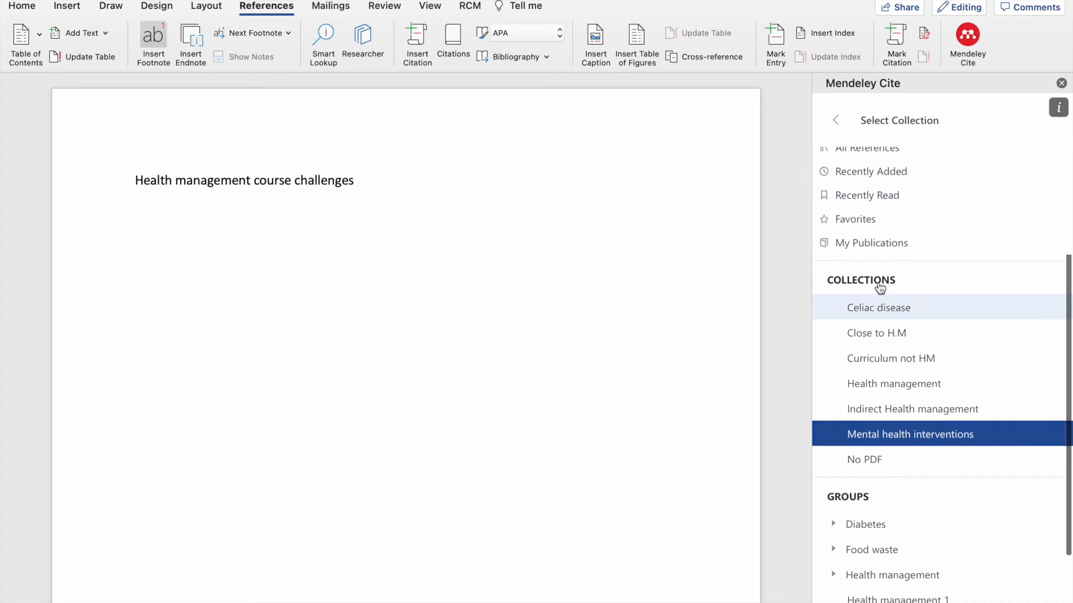
{"action": "scroll", "coordinate": [881, 290], "scroll_direction": "down", "scroll_amount": 3}
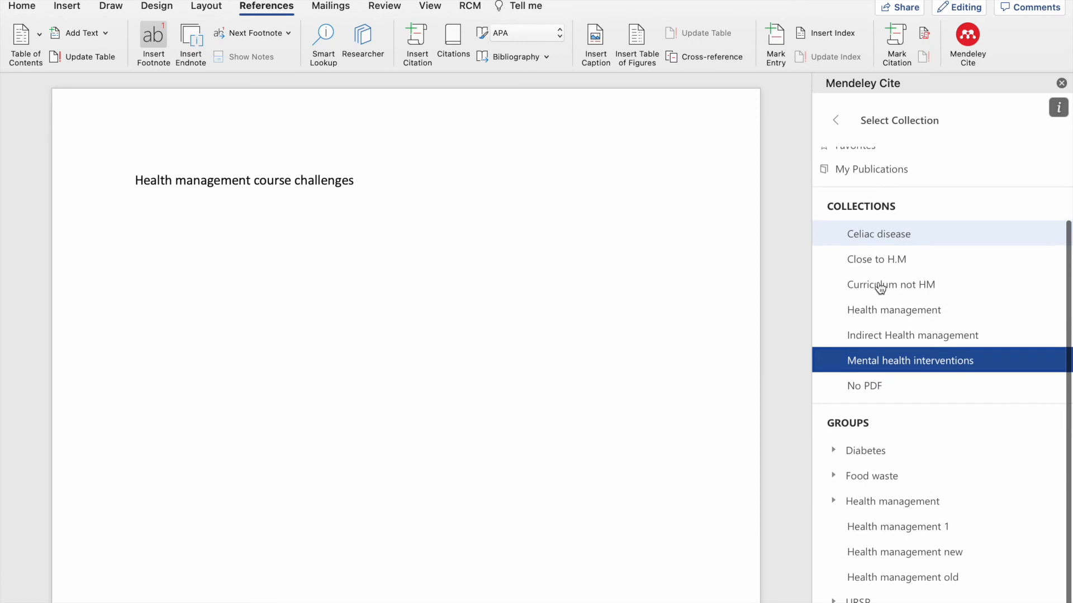
{"action": "left_click", "coordinate": [890, 529]}
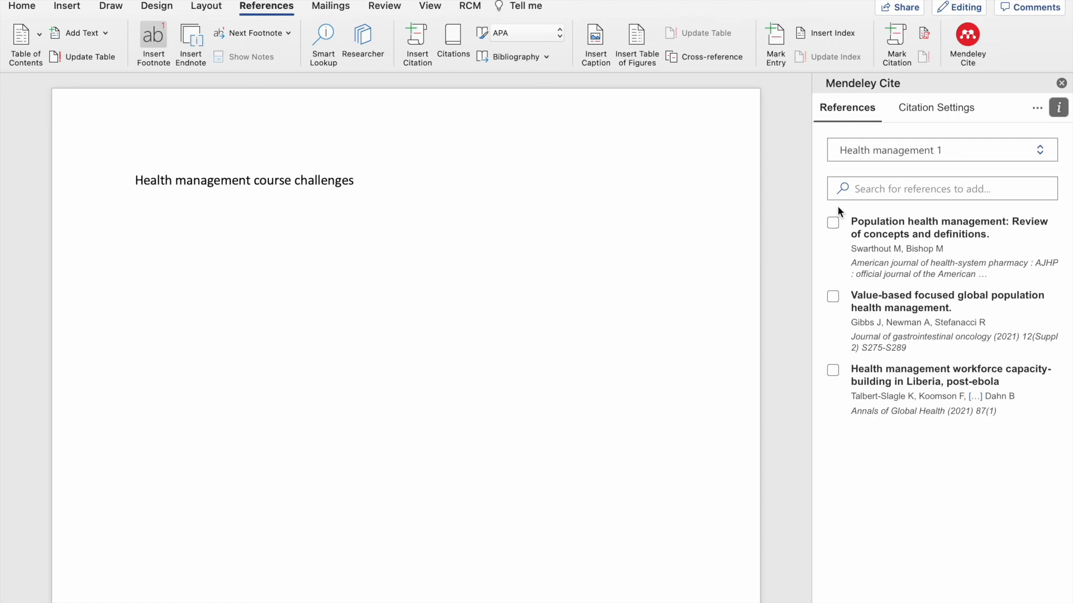
- Cite the Swarthout et al. 2017 and Gibbs et al. 2021 references as one citation
{"action": "left_click", "coordinate": [833, 223]}
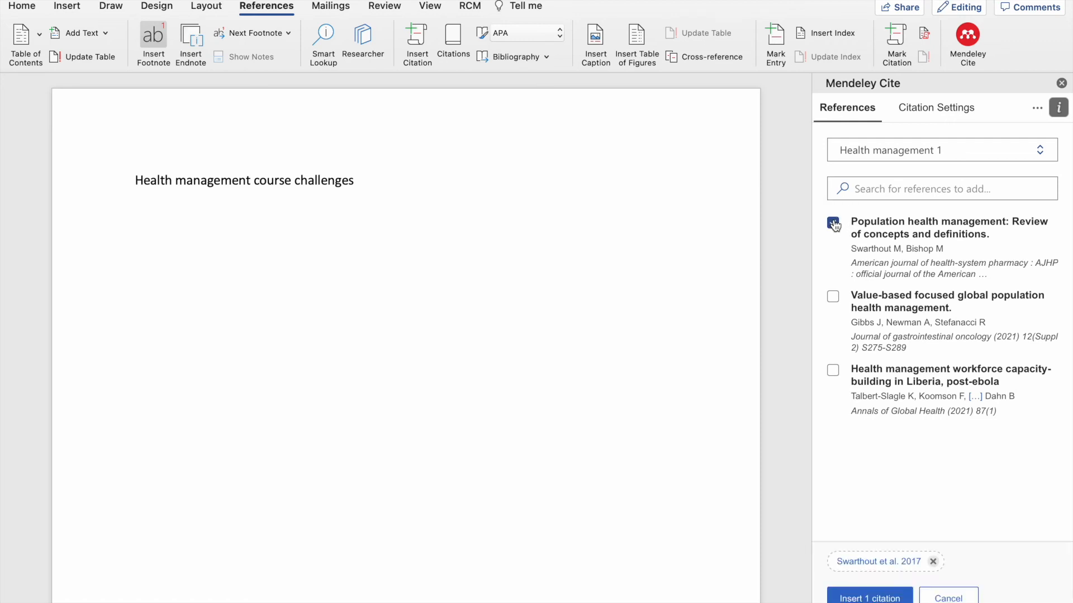
{"action": "left_click", "coordinate": [832, 300]}
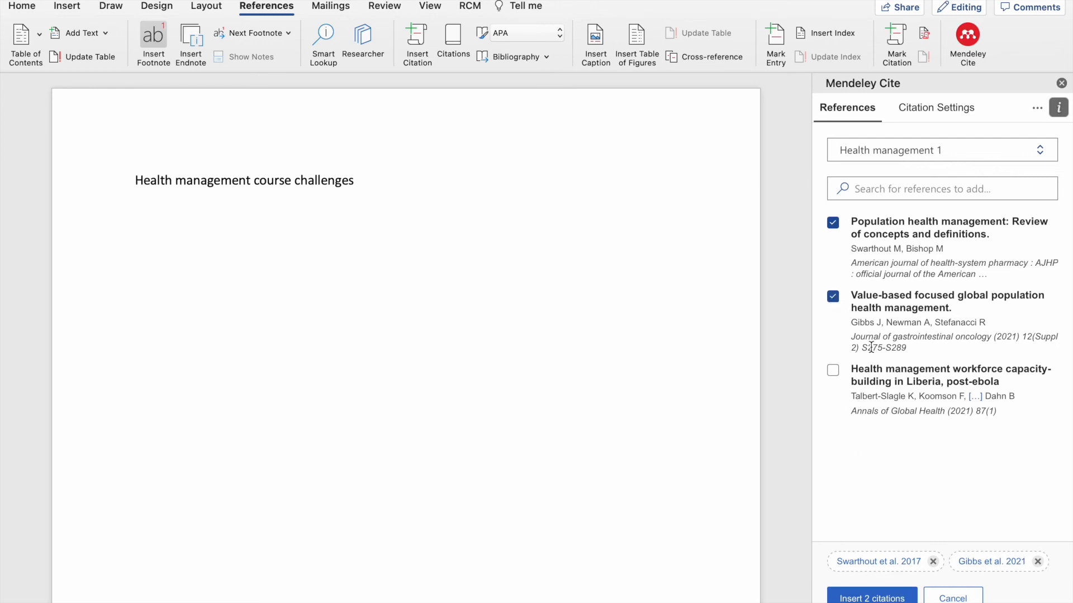
{"action": "left_click", "coordinate": [861, 599]}
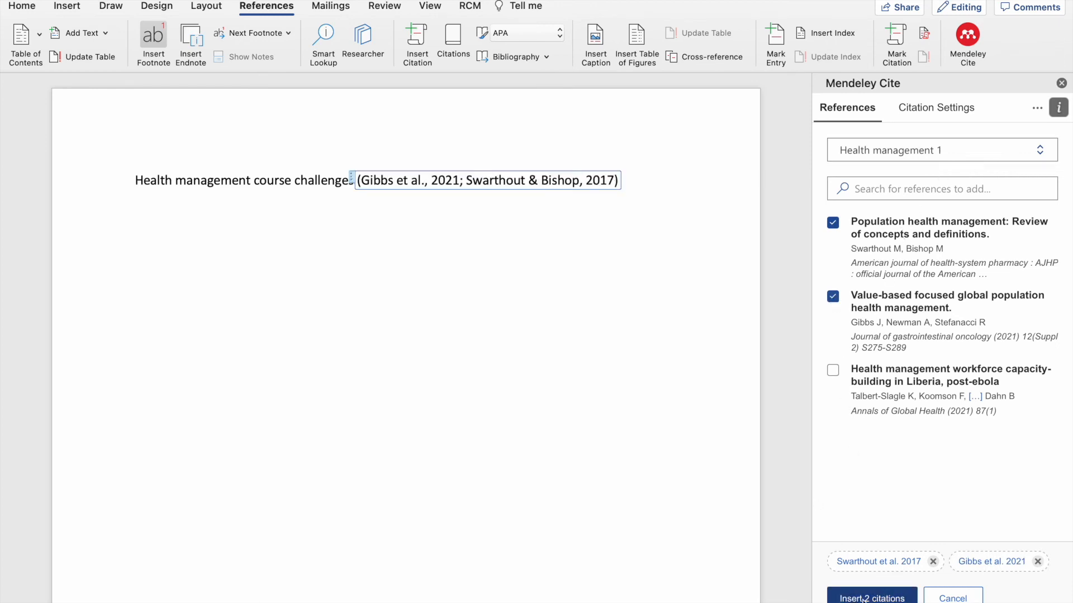
{"action": "left_click", "coordinate": [651, 187]}
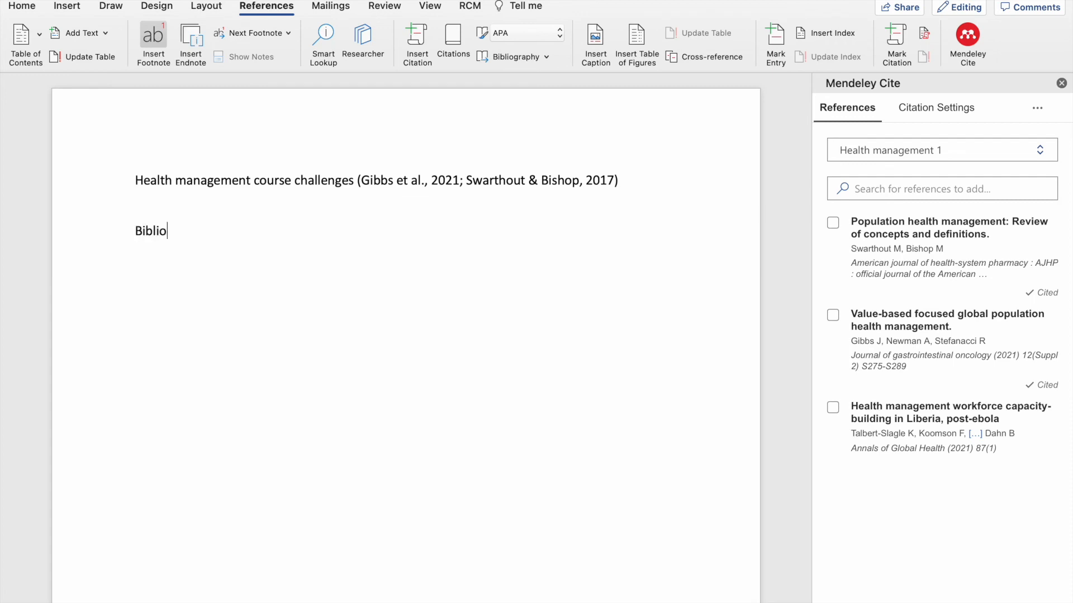
- Finish the 'Bibliography' heading and insert the Mendeley bibliography beneath it
{"action": "type", "text": "aphy"}
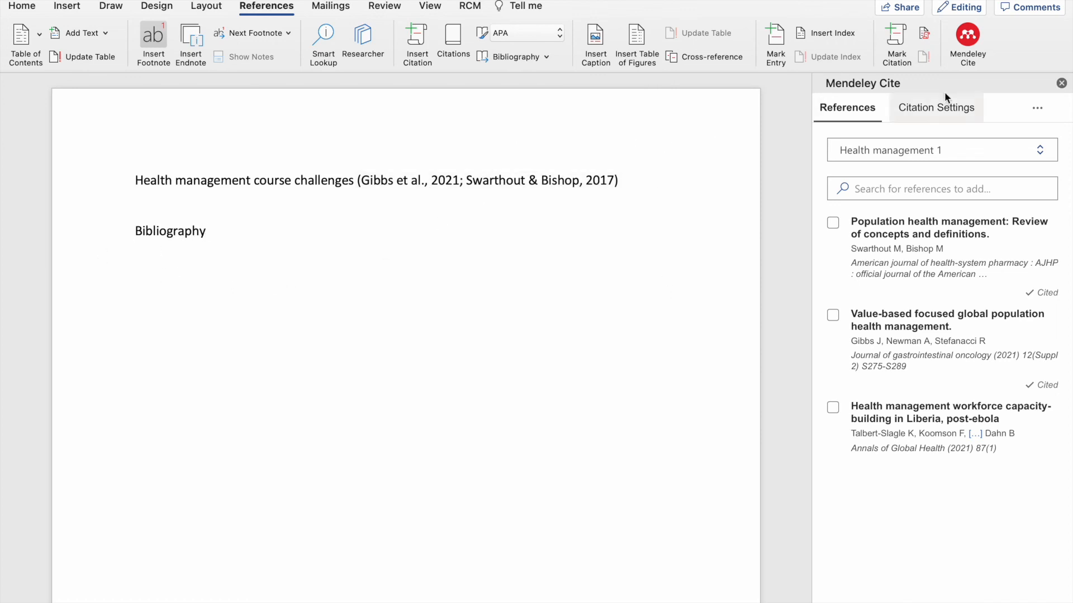
{"action": "left_click", "coordinate": [1044, 108]}
{"action": "left_click", "coordinate": [1044, 109]}
{"action": "left_click", "coordinate": [1044, 110]}
{"action": "left_click", "coordinate": [1022, 135]}
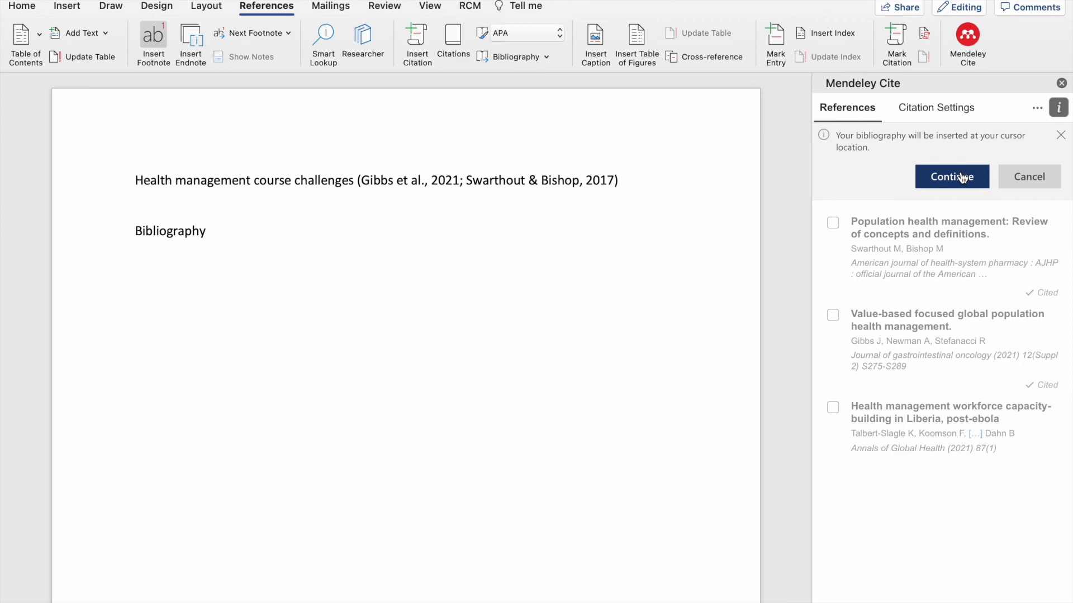
{"action": "left_click", "coordinate": [962, 177]}
{"action": "scroll", "coordinate": [530, 197], "scroll_direction": "up", "scroll_amount": 5}
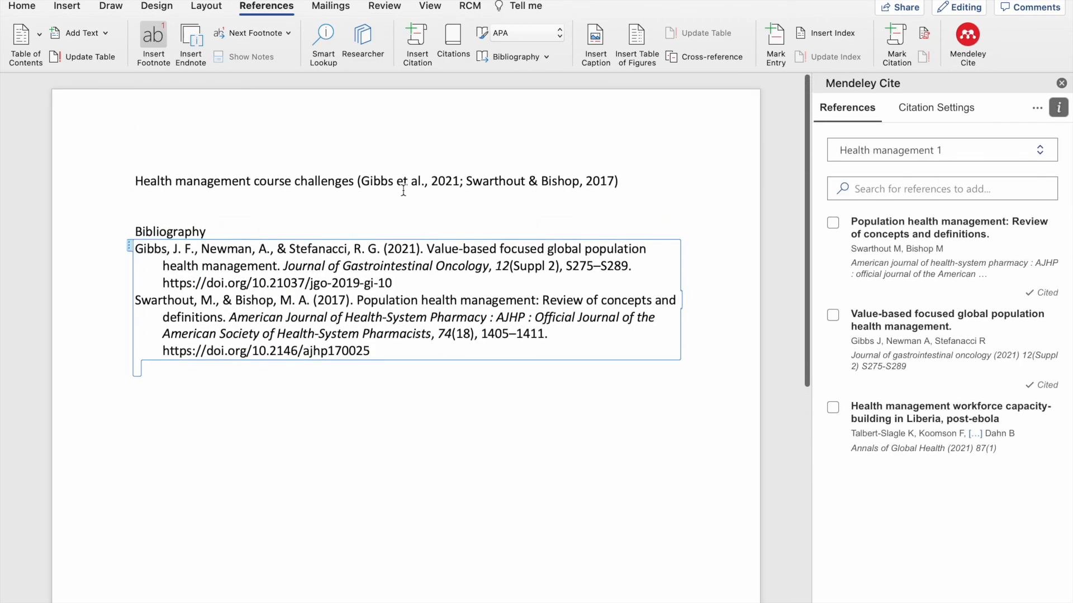
{"action": "left_click", "coordinate": [238, 229]}
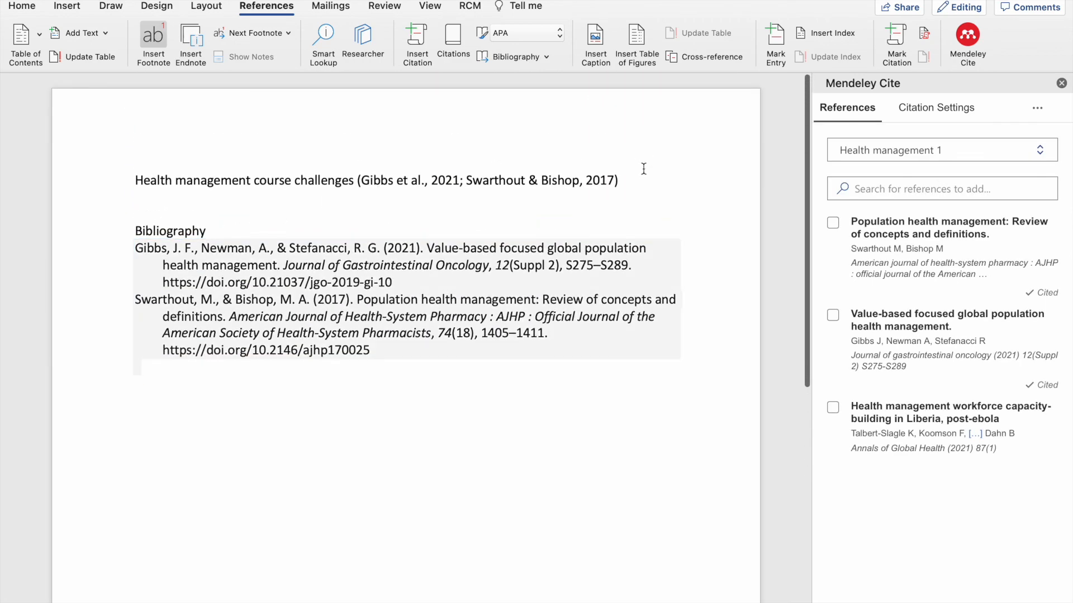
- Cite Talbert-Slagle et al. 2021 at the end of the heading line and check its bibliography entry
{"action": "left_click", "coordinate": [627, 179]}
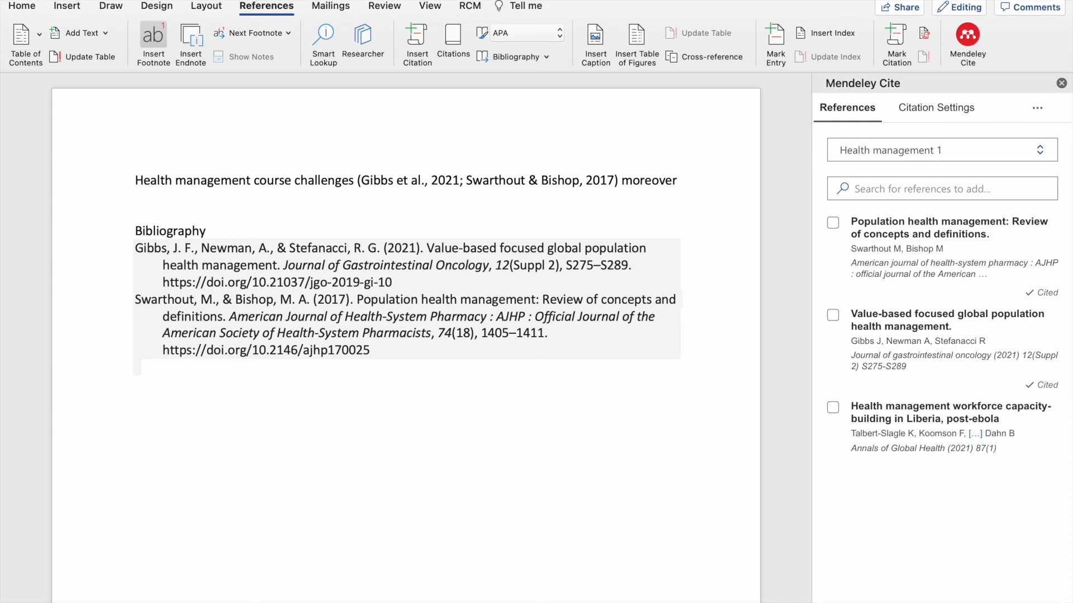
{"action": "left_click", "coordinate": [833, 408]}
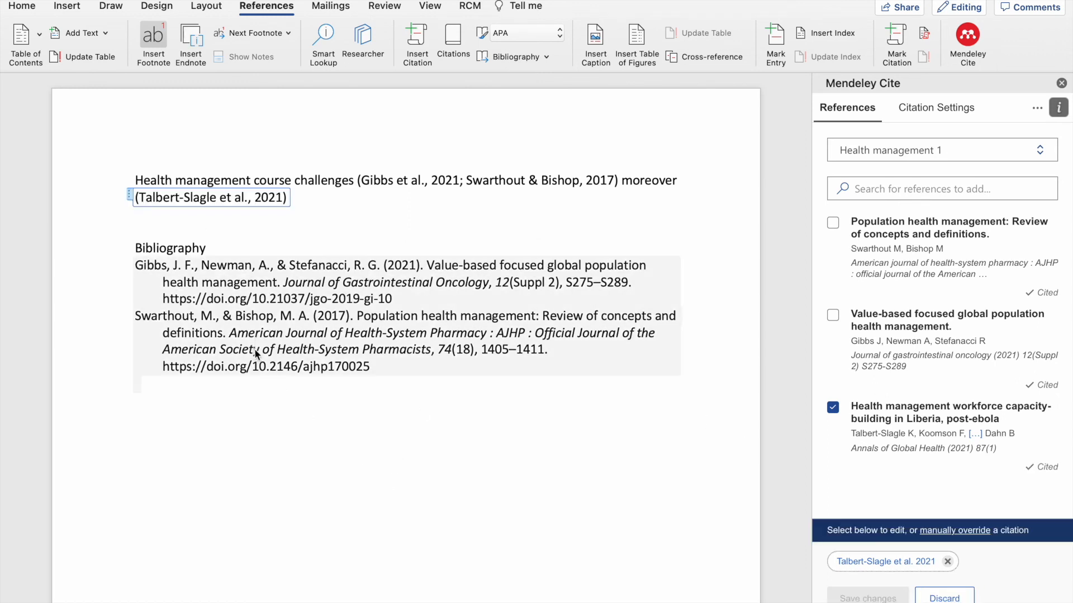
{"action": "left_click_drag", "start_coordinate": [145, 385], "coordinate": [399, 426]}
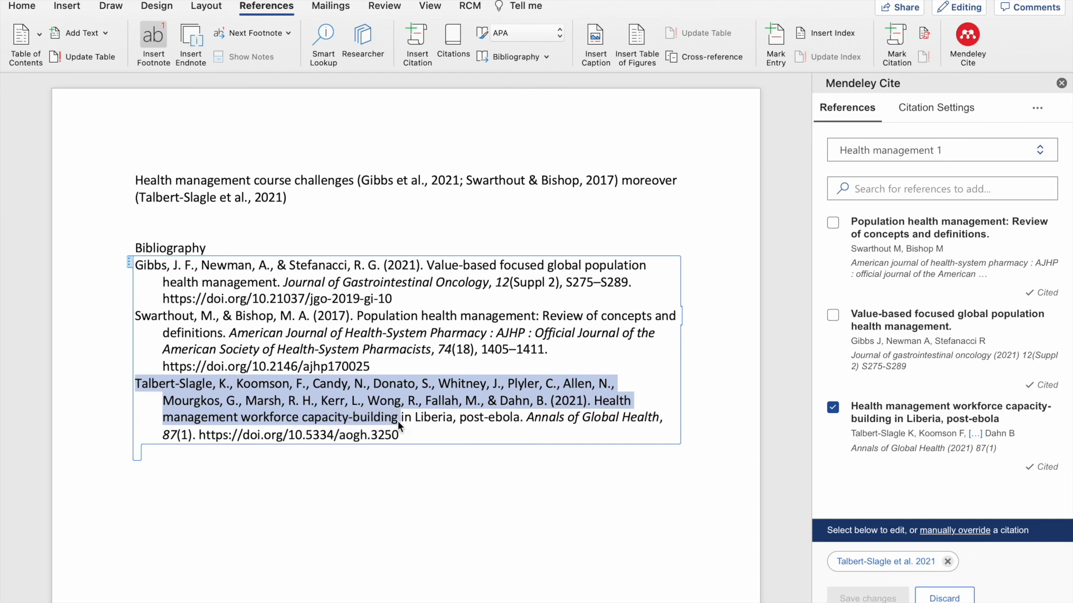
{"action": "left_click", "coordinate": [417, 499]}
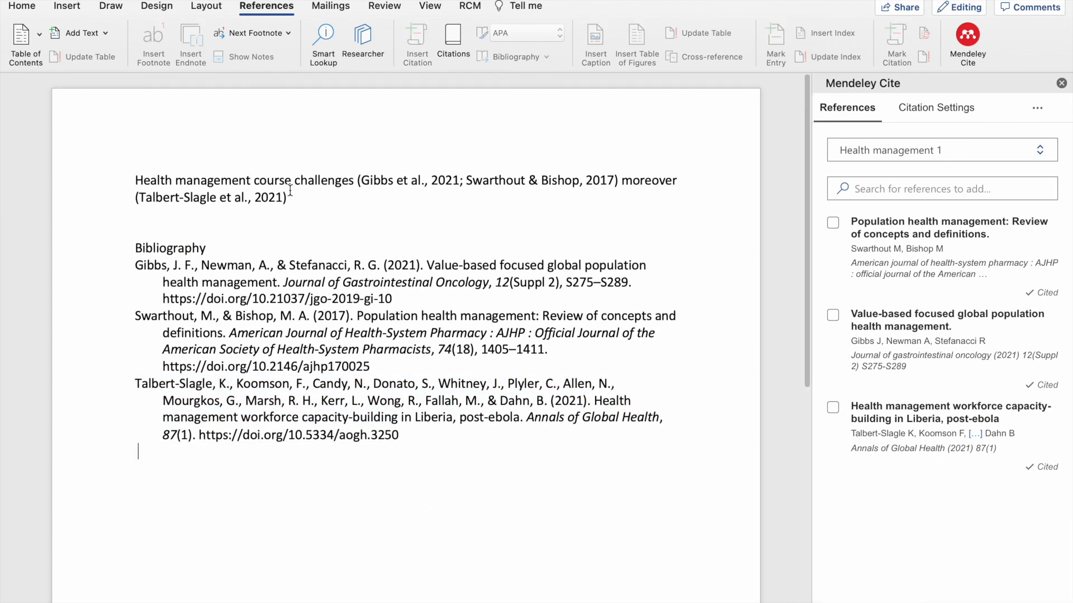
{"action": "mouse_move", "coordinate": [62, 2]}
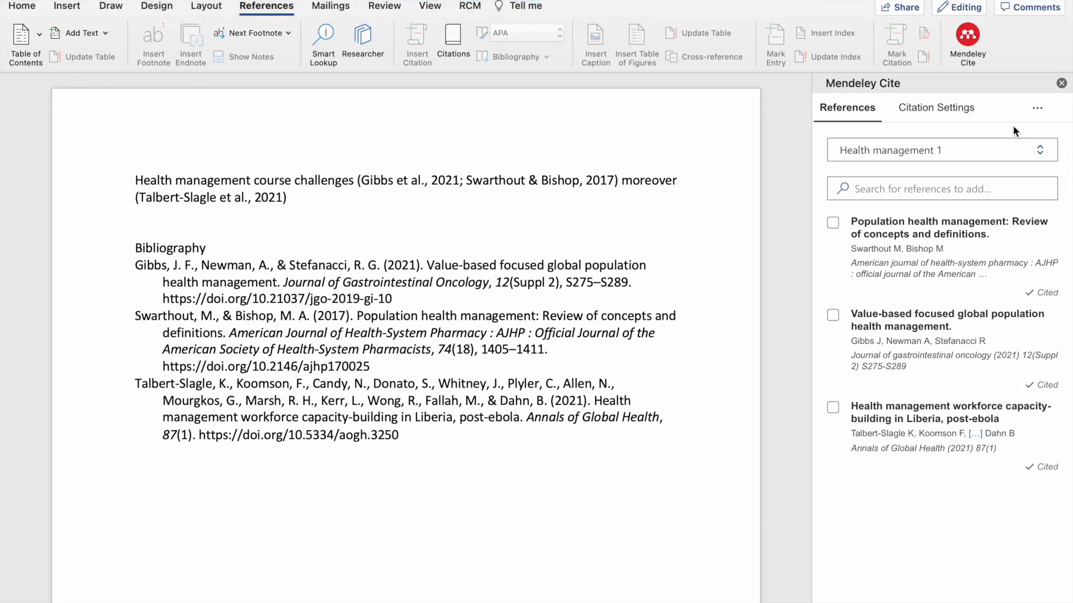
- Change the citation style from APA to Vancouver in Mendeley Cite's Citation Settings
{"action": "left_click", "coordinate": [1039, 108]}
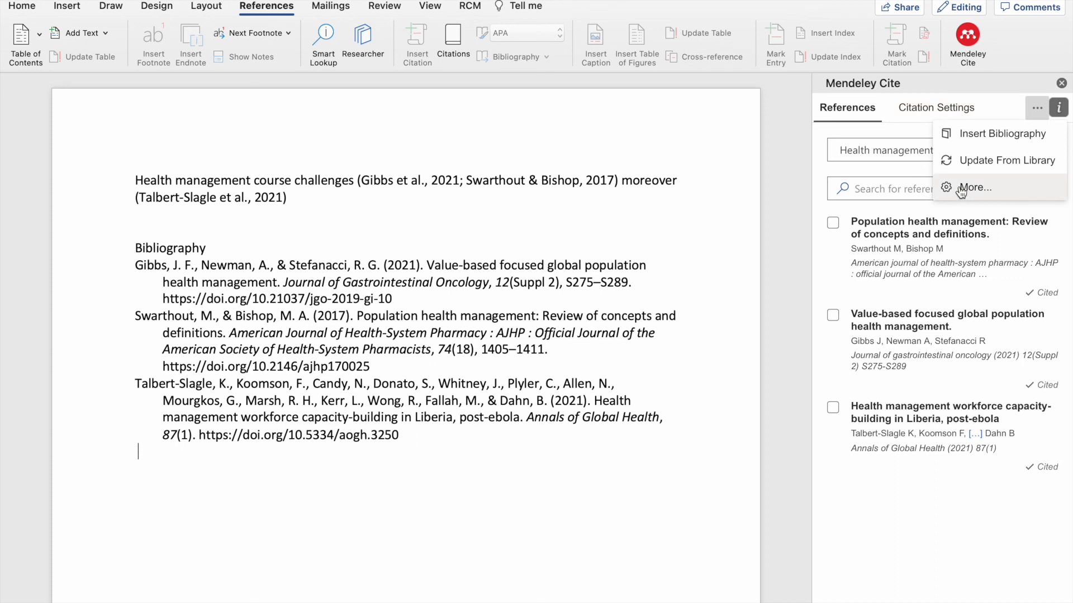
{"action": "left_click", "coordinate": [932, 109]}
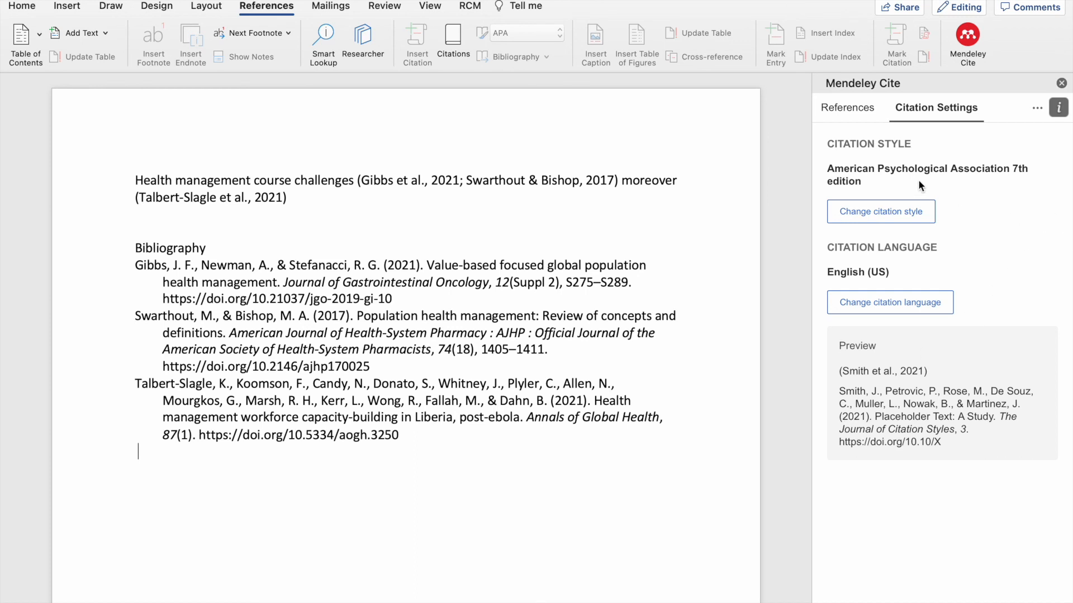
{"action": "left_click", "coordinate": [915, 215]}
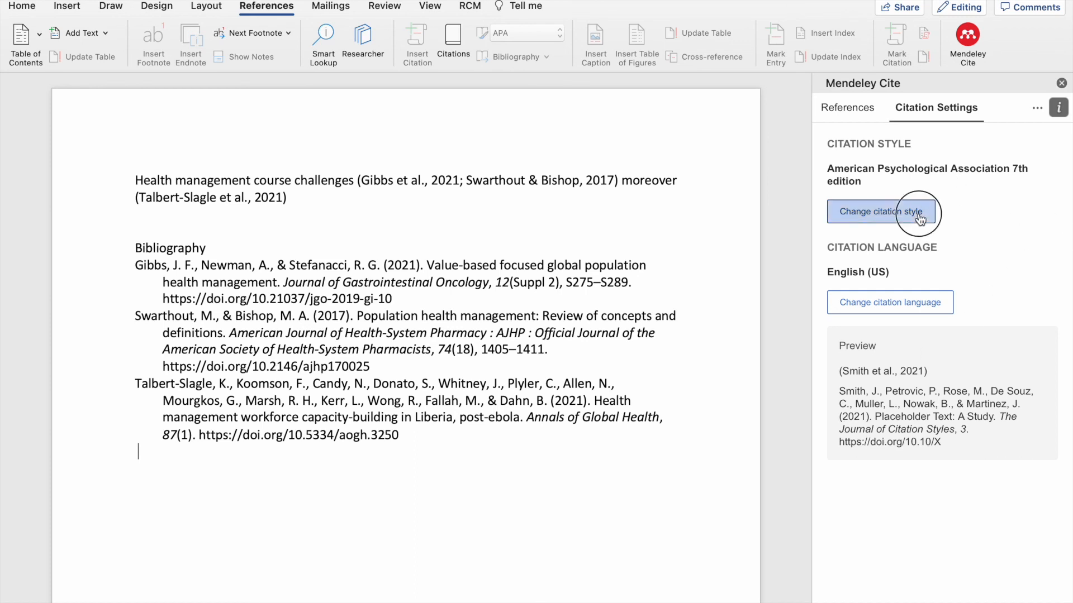
{"action": "scroll", "coordinate": [885, 407], "scroll_direction": "down", "scroll_amount": 2}
{"action": "left_click", "coordinate": [883, 401]}
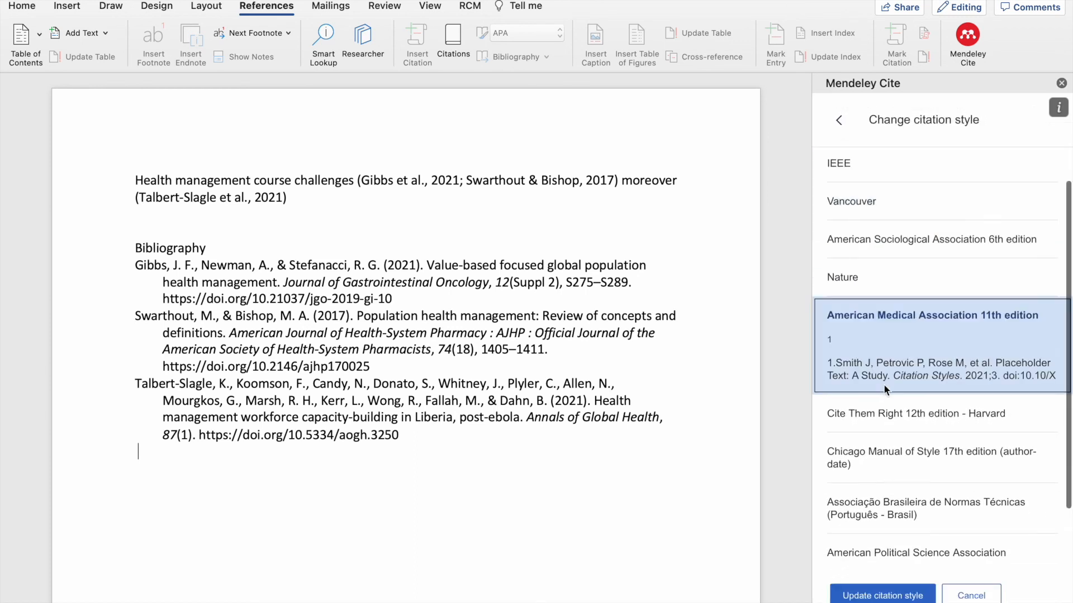
{"action": "left_click", "coordinate": [969, 596]}
{"action": "left_click", "coordinate": [888, 212]}
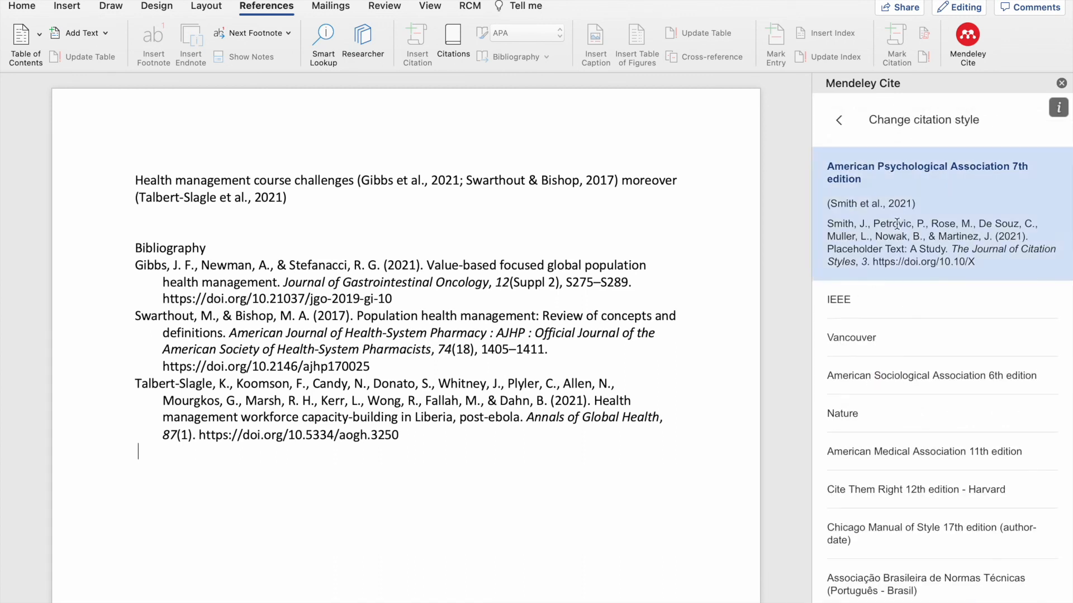
{"action": "left_click", "coordinate": [866, 339]}
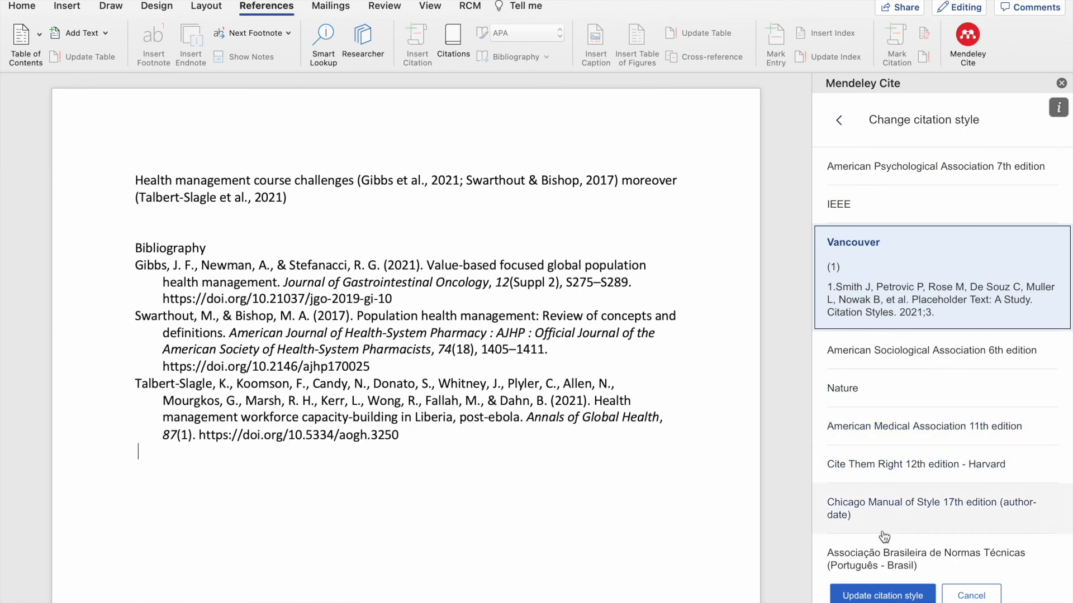
{"action": "left_click", "coordinate": [881, 596]}
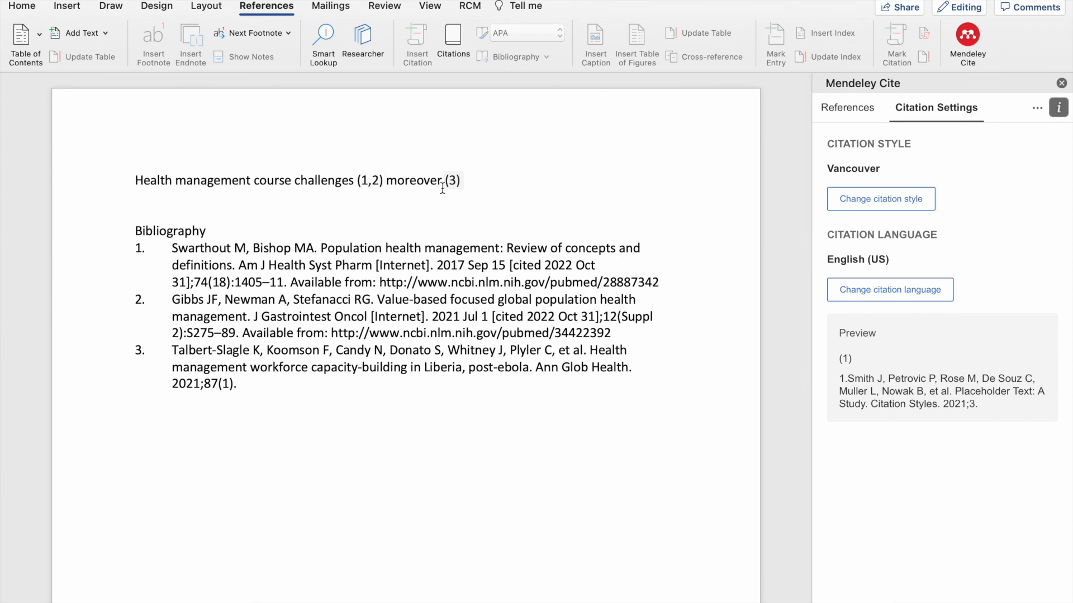
- Confirm Vancouver is selected, close the Mendeley Cite pane and leave full screen
{"action": "left_click", "coordinate": [906, 206]}
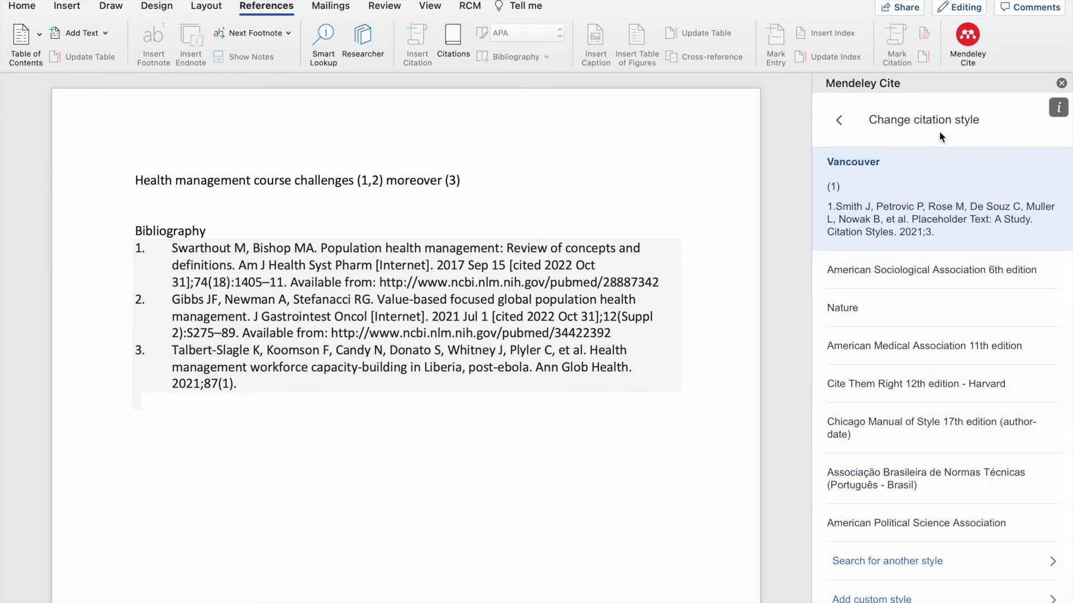
{"action": "left_click", "coordinate": [1060, 84]}
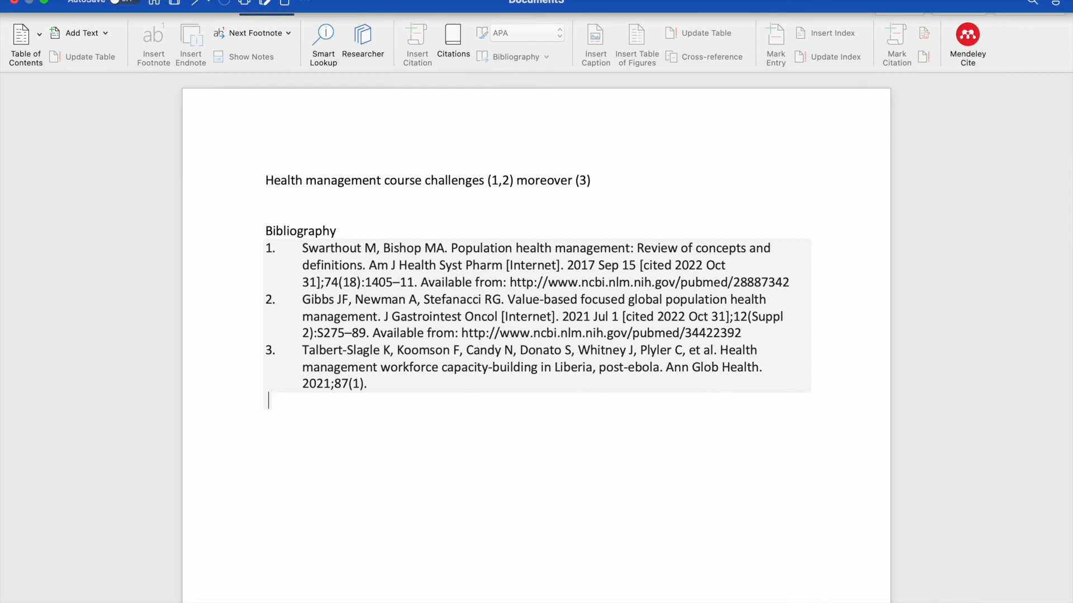
{"action": "left_click", "coordinate": [45, 2]}
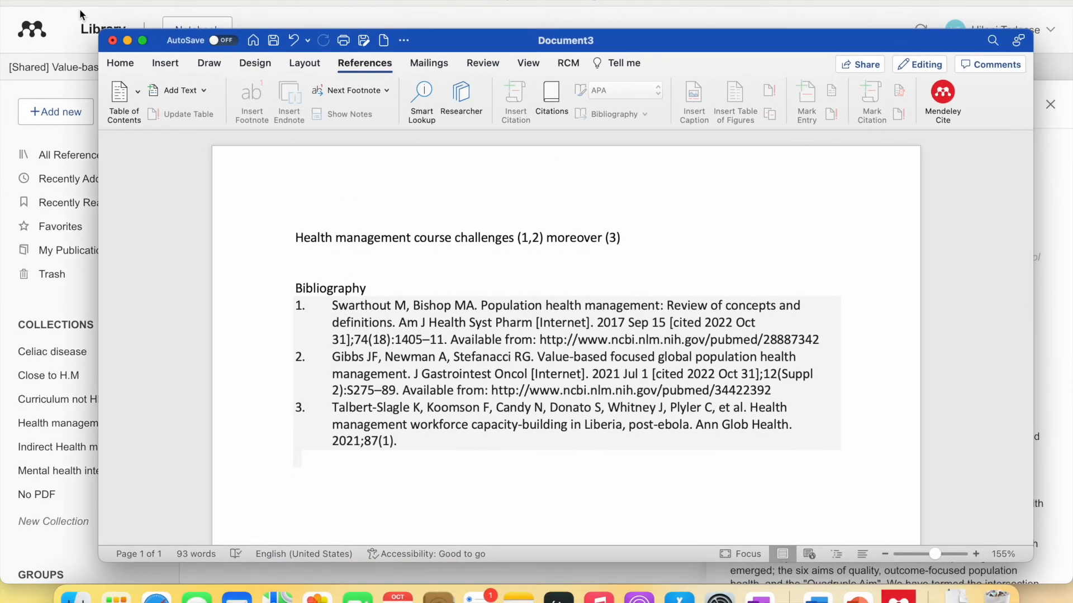